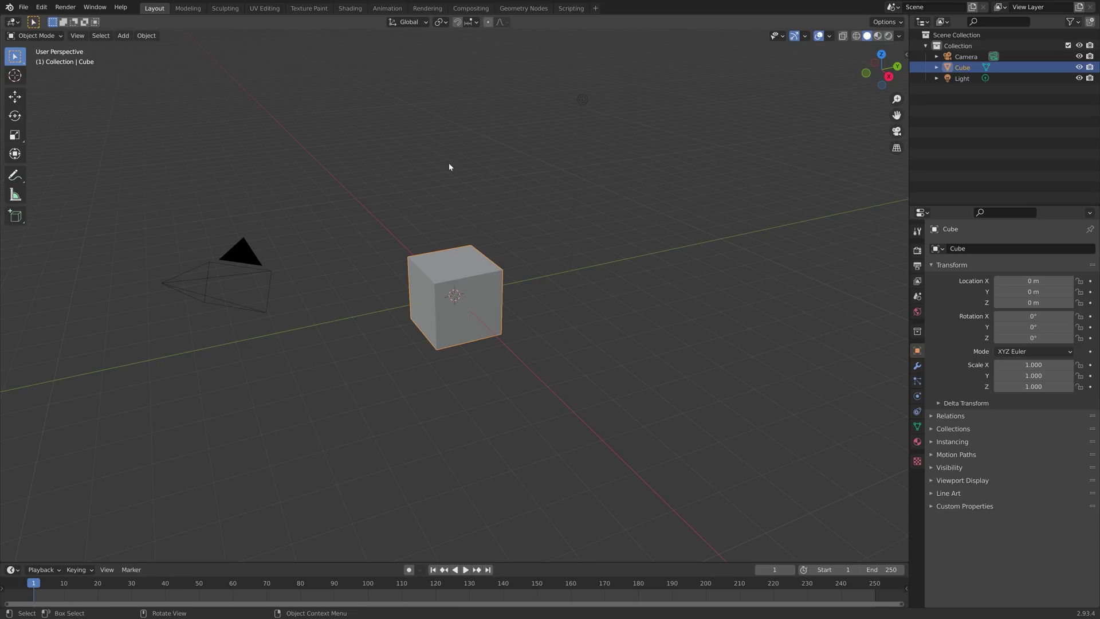
# Scale the cube to about 0.26 along X and about 1.94 along Z to form a tall, thin domino
pyautogui.press('s')
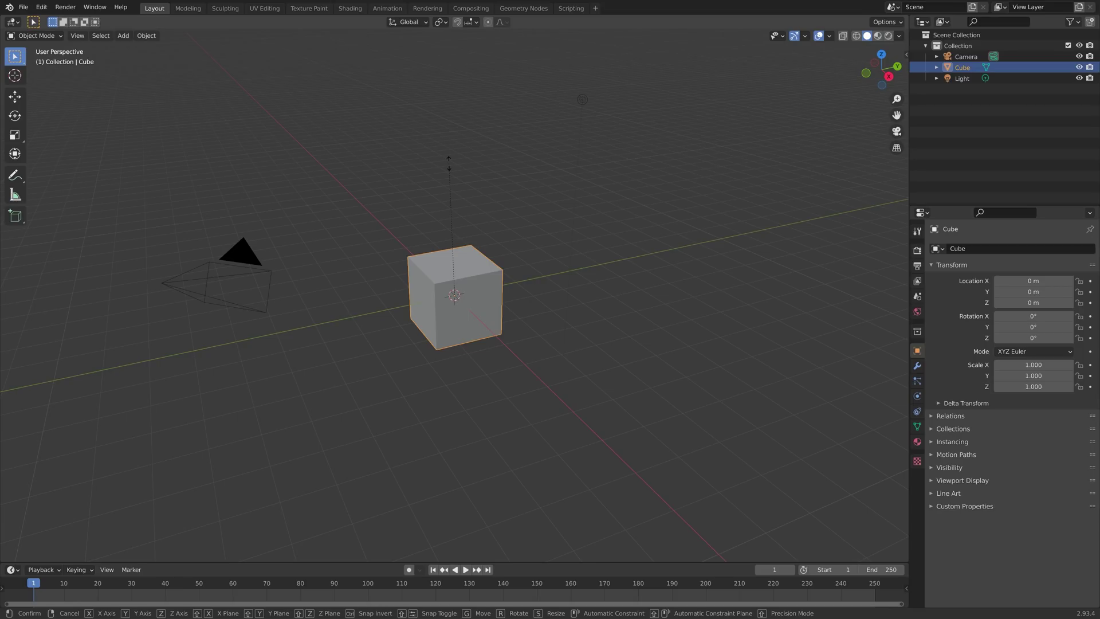
pyautogui.press('x')
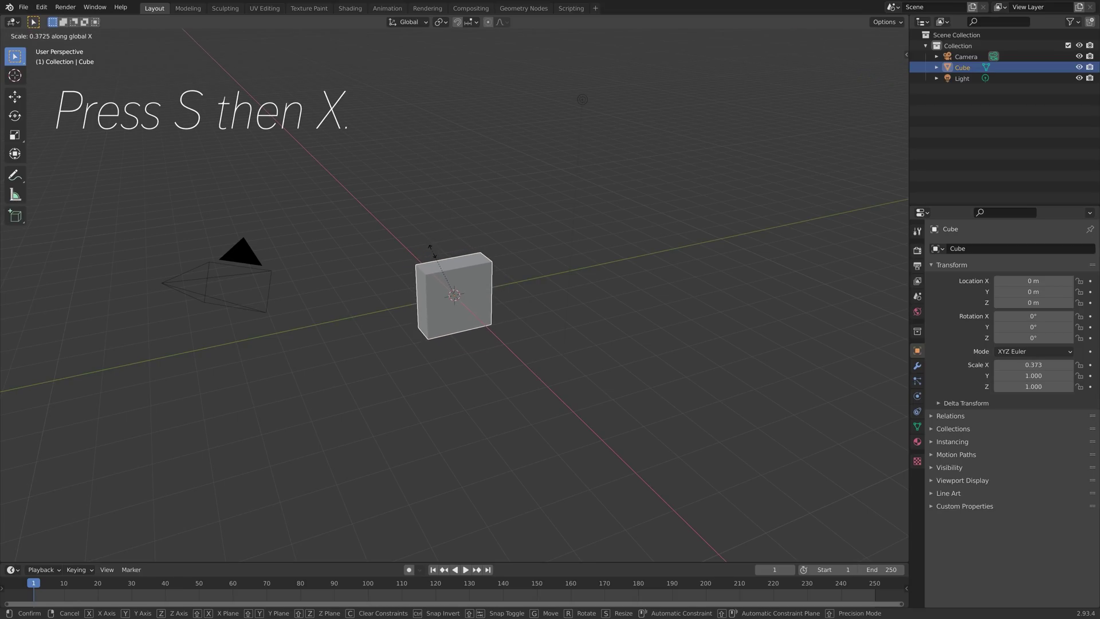
pyautogui.click(433, 268)
pyautogui.moveTo(483, 261); pyautogui.dragTo(537, 253, button='middle')
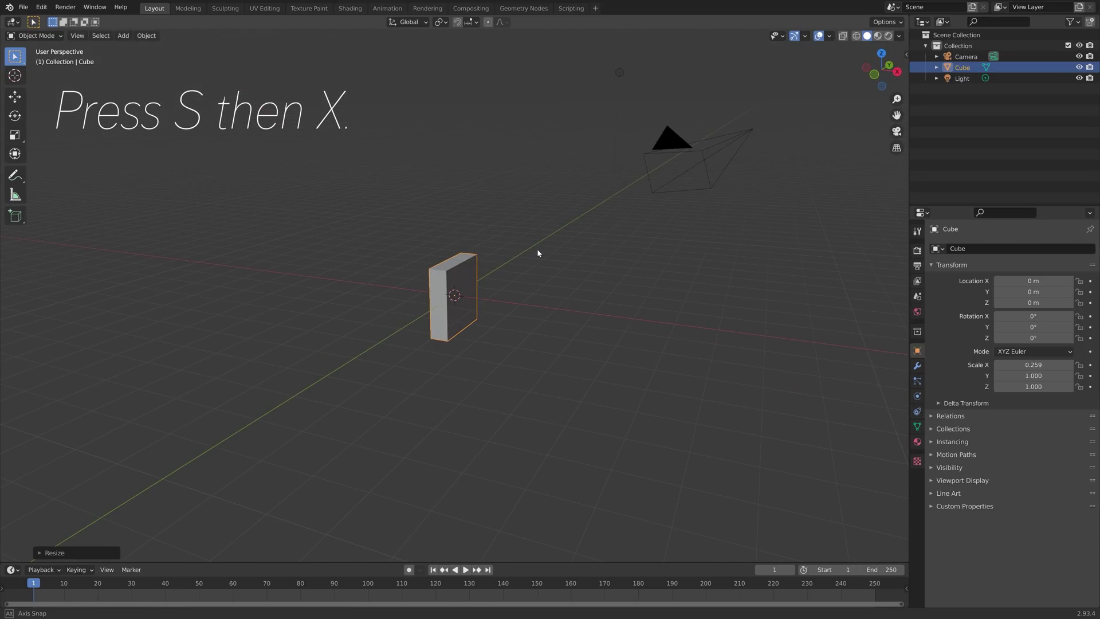
pyautogui.press('s')
pyautogui.press('z')
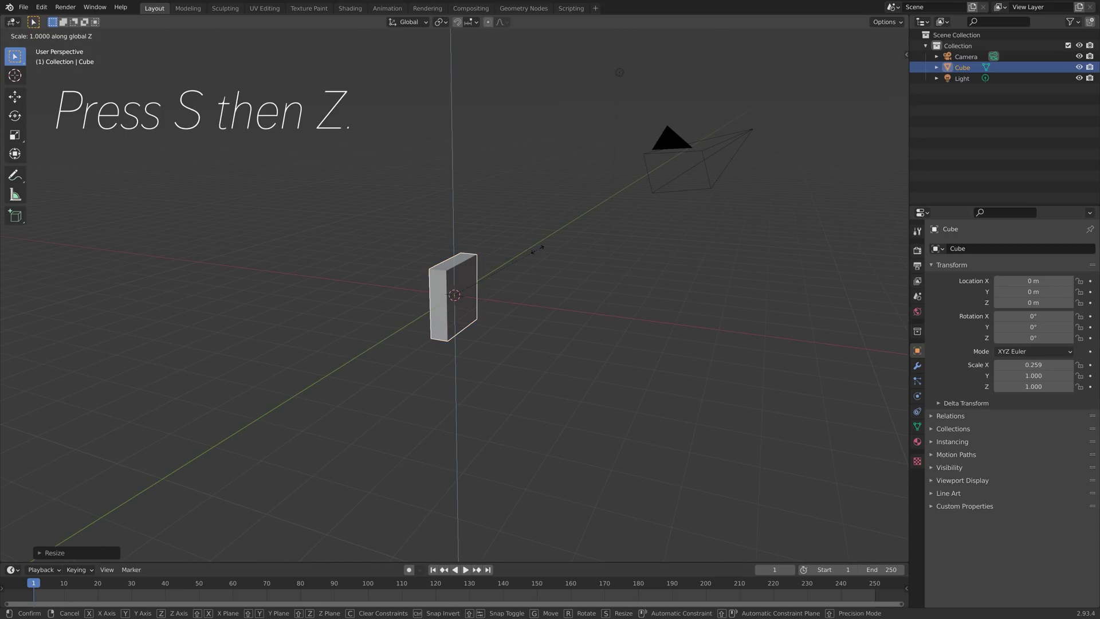
pyautogui.click(614, 266)
pyautogui.moveTo(615, 266)
pyautogui.mouseDown(button='middle')
pyautogui.moveTo(537, 263)
pyautogui.moveTo(613, 263)
pyautogui.moveTo(604, 256)
pyautogui.mouseUp(button='middle')
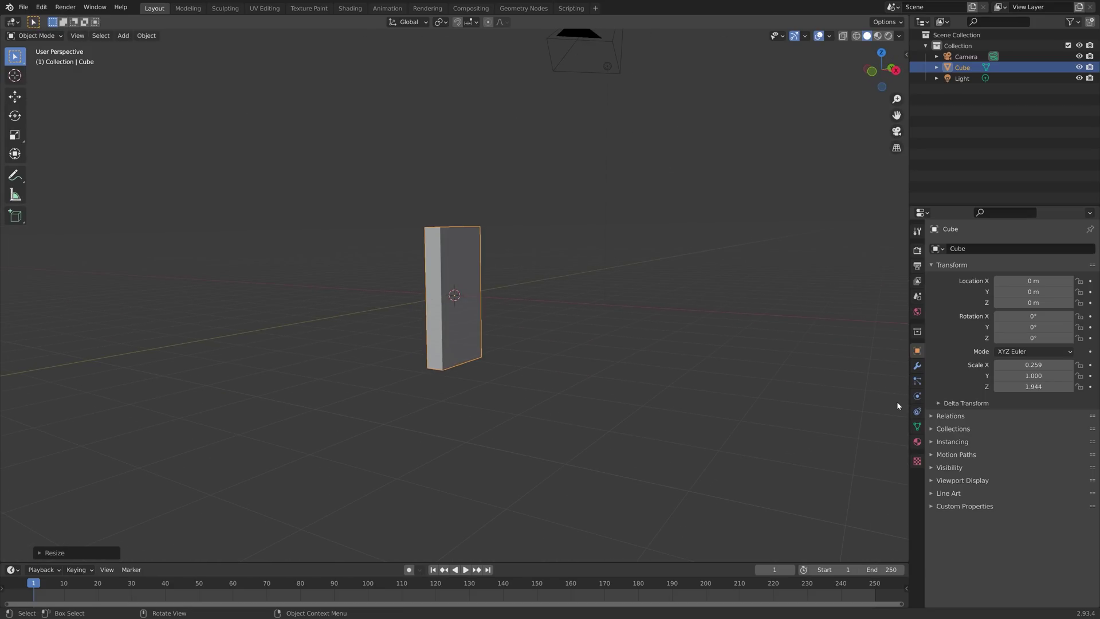
# Make the domino an active rigid body with a Box collision shape
pyautogui.click(917, 397)
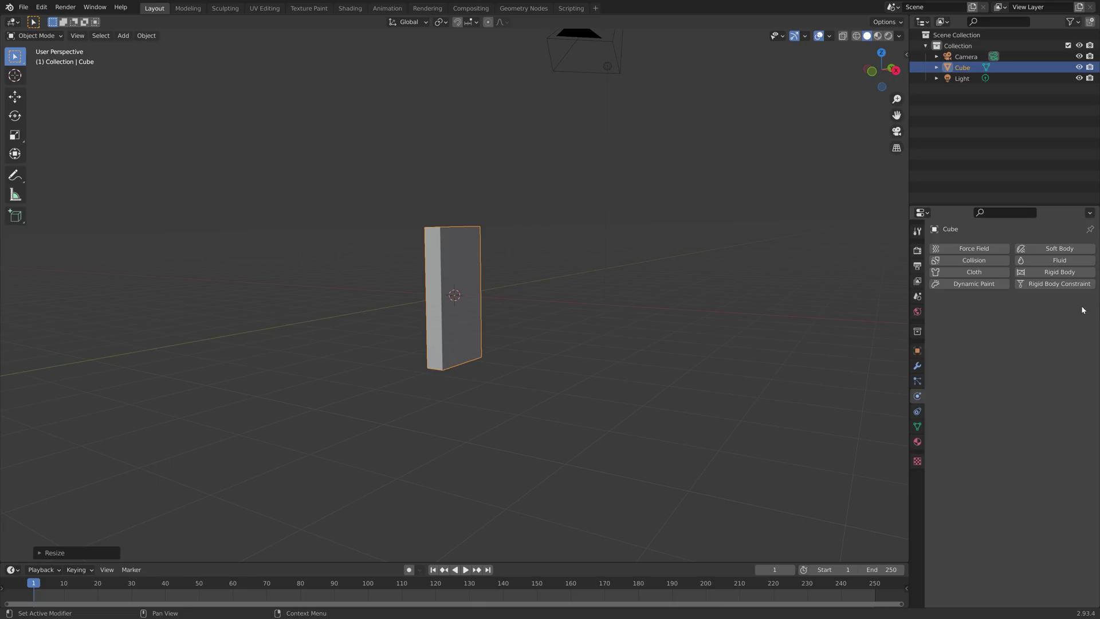
pyautogui.click(1067, 274)
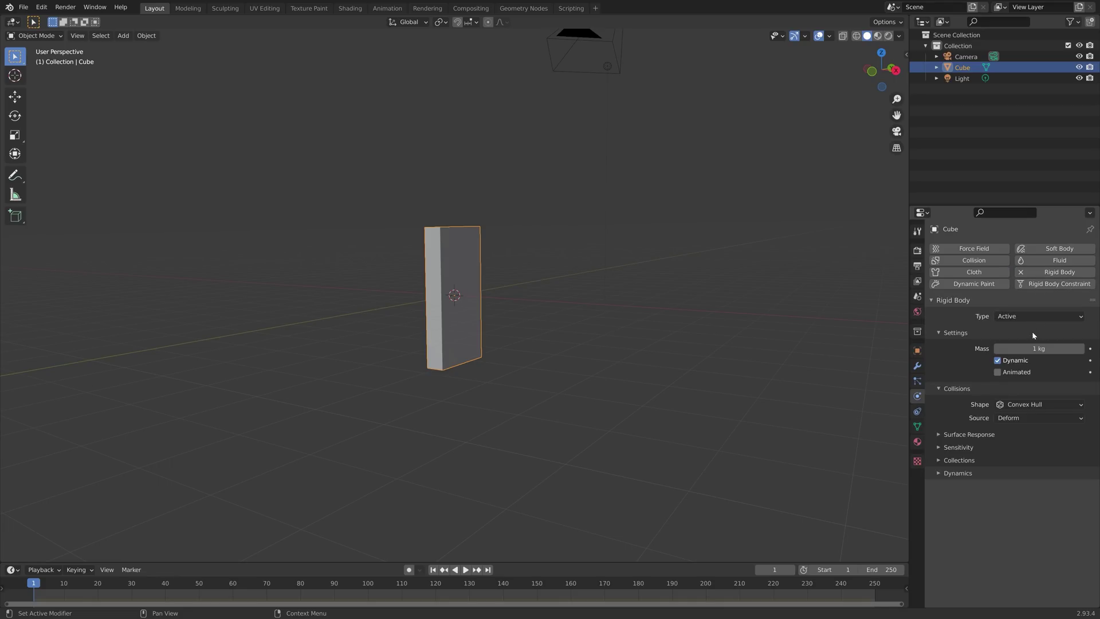
pyautogui.click(1019, 408)
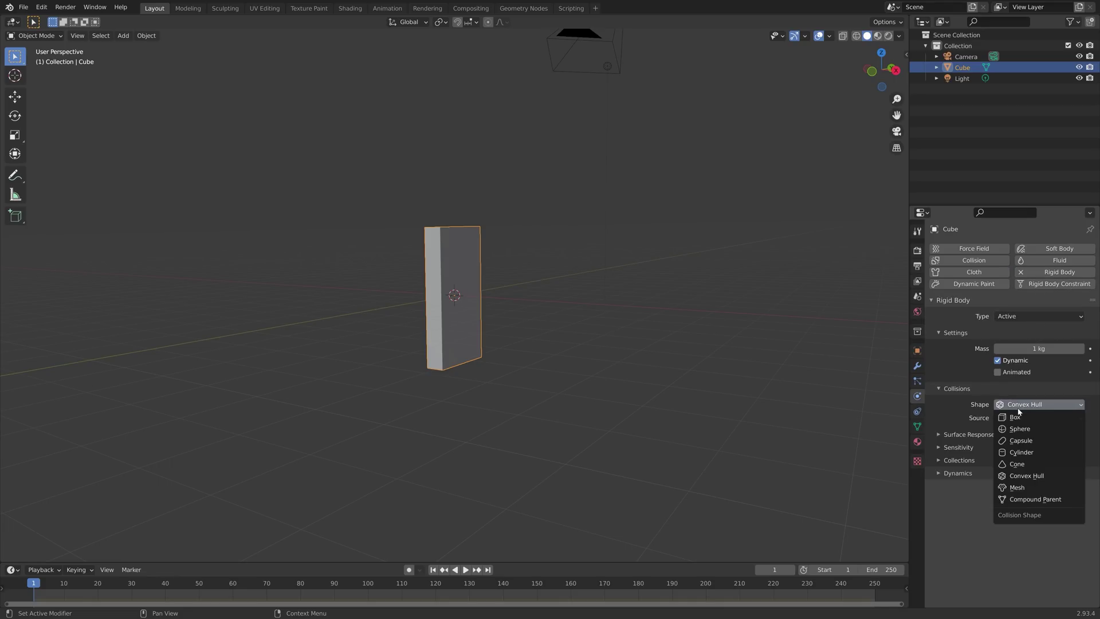
pyautogui.click(1017, 417)
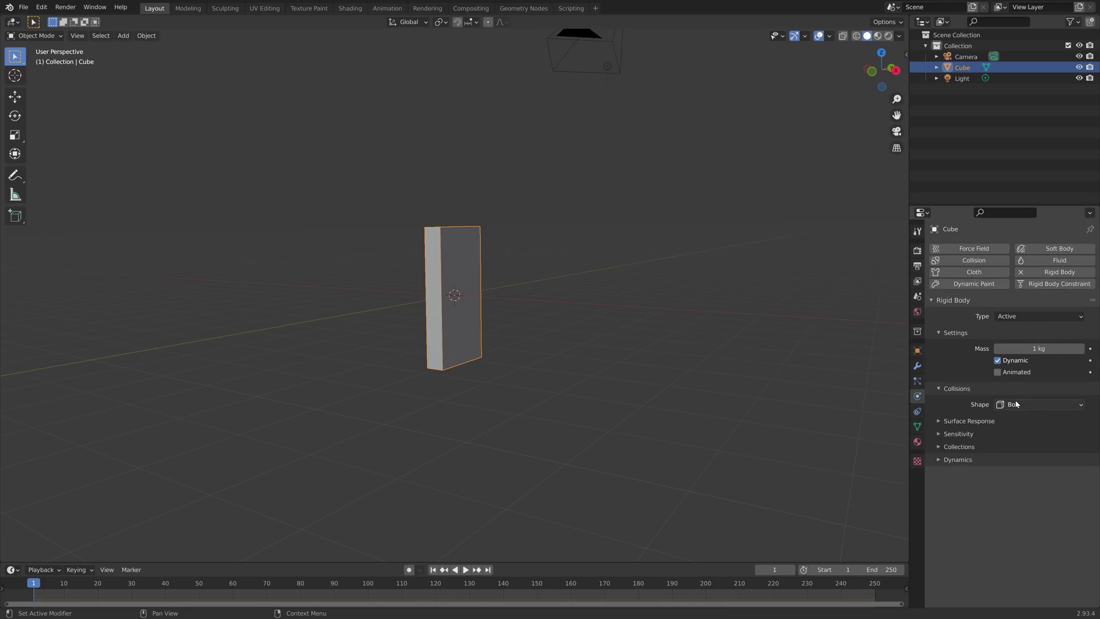
# Set the rigid body's friction to 1, damping translation to 0.35 and damping rotation to 0.6
pyautogui.click(974, 422)
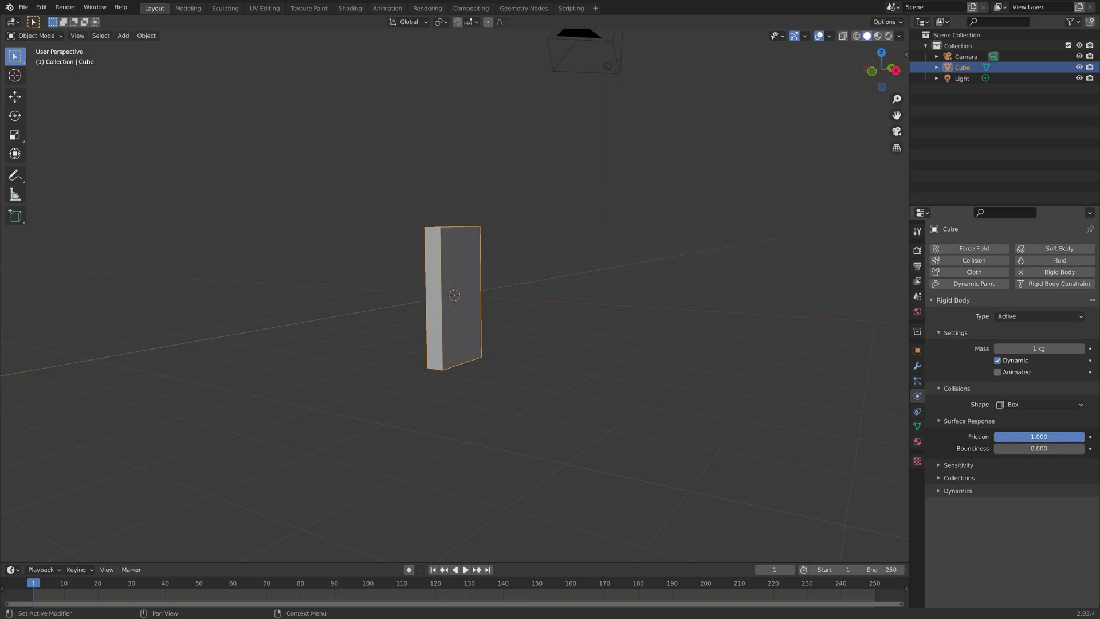
pyautogui.click(965, 491)
pyautogui.click(1055, 507)
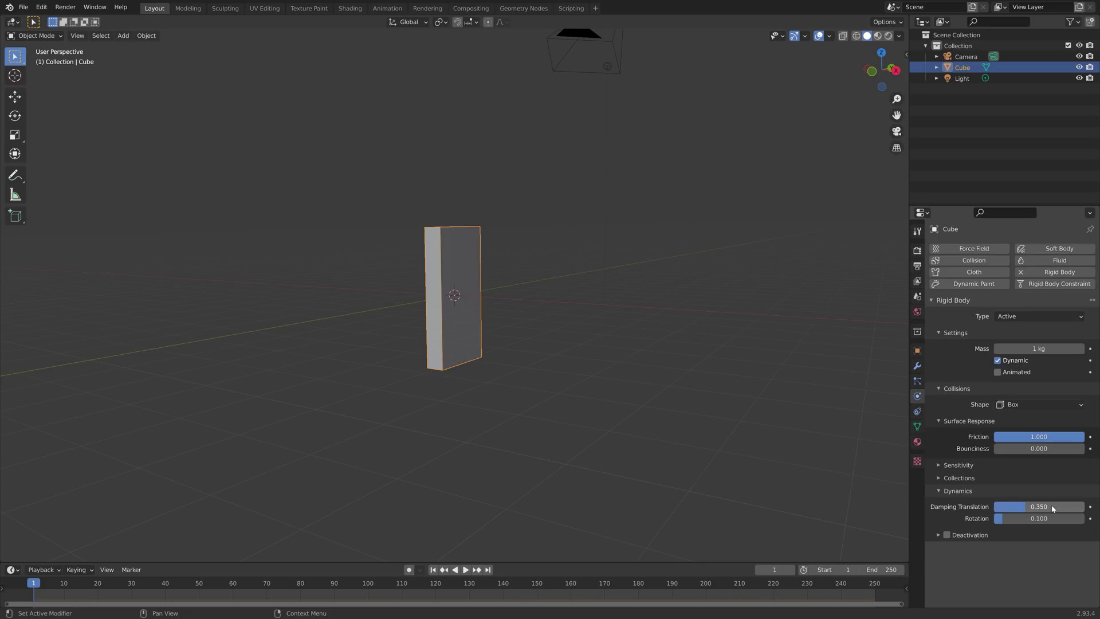
pyautogui.write('0.6')
pyautogui.press('Return')
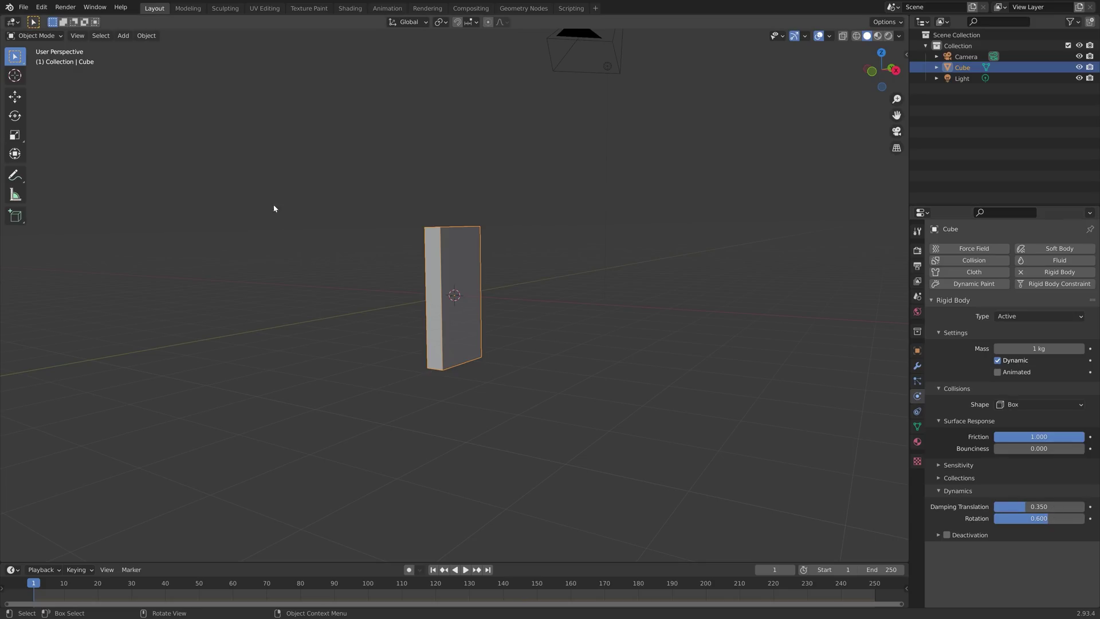
# Save the project as tut.blend in the Domino folder
pyautogui.click(23, 7)
pyautogui.click(35, 91)
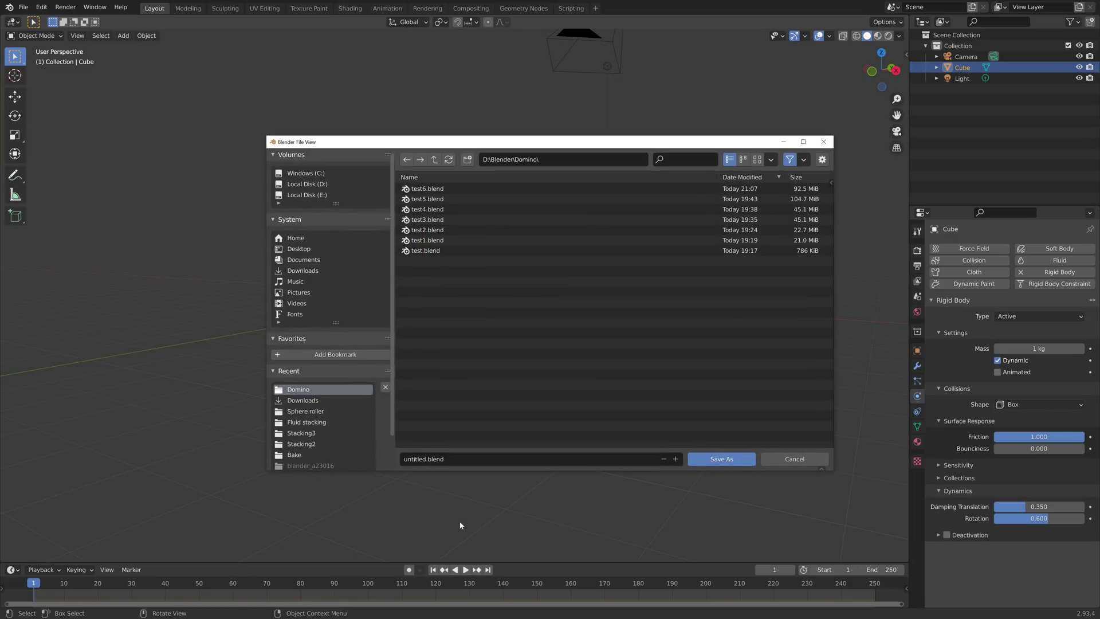
pyautogui.click(478, 464)
pyautogui.write('tut')
pyautogui.press('Return')
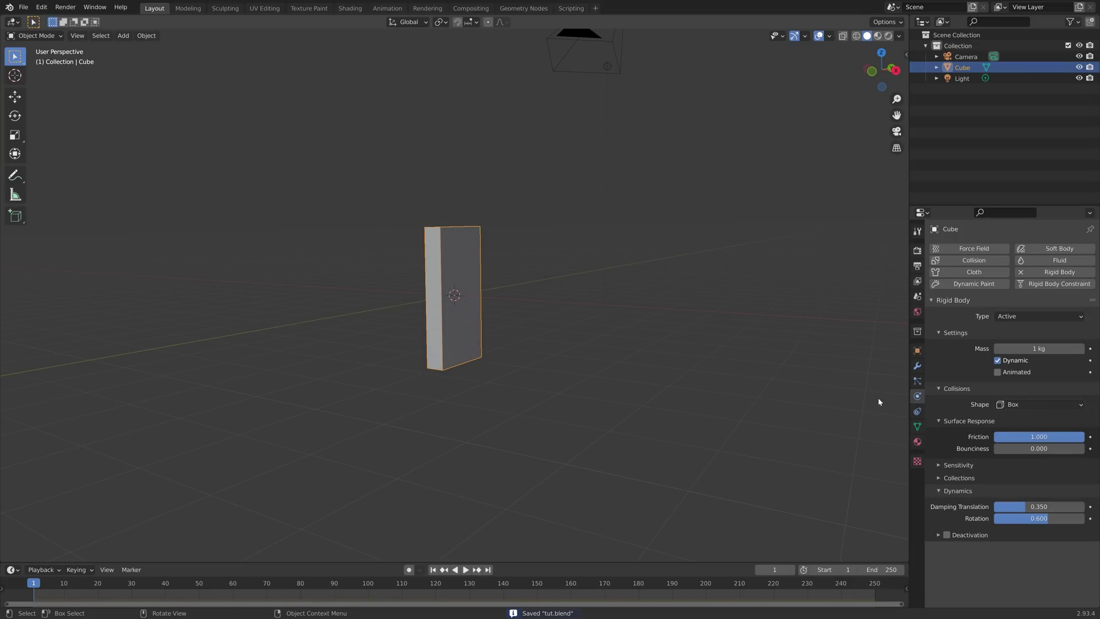
# Add an Array modifier to the domino with a fixed count of 160
pyautogui.click(917, 443)
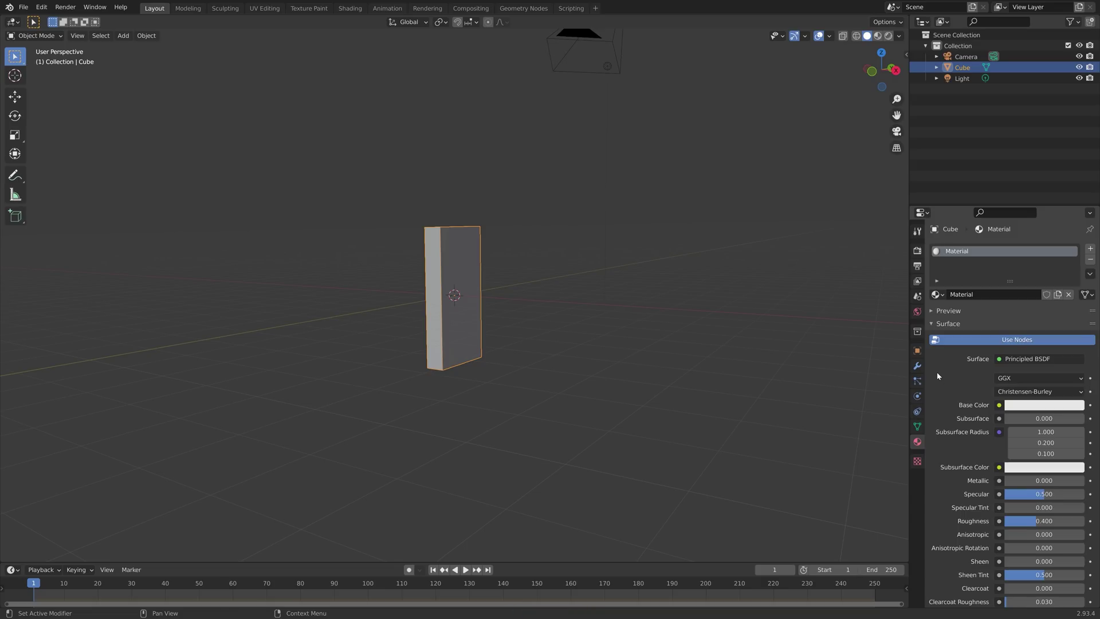
pyautogui.click(917, 366)
pyautogui.click(965, 250)
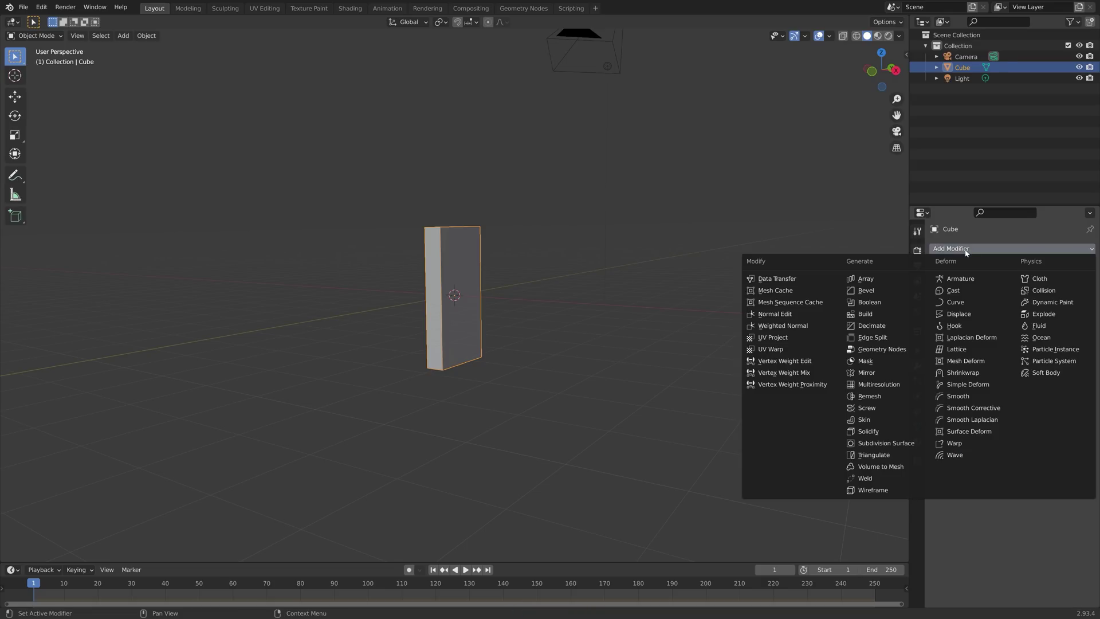
pyautogui.click(866, 279)
pyautogui.moveTo(730, 314); pyautogui.dragTo(714, 361, button='middle')
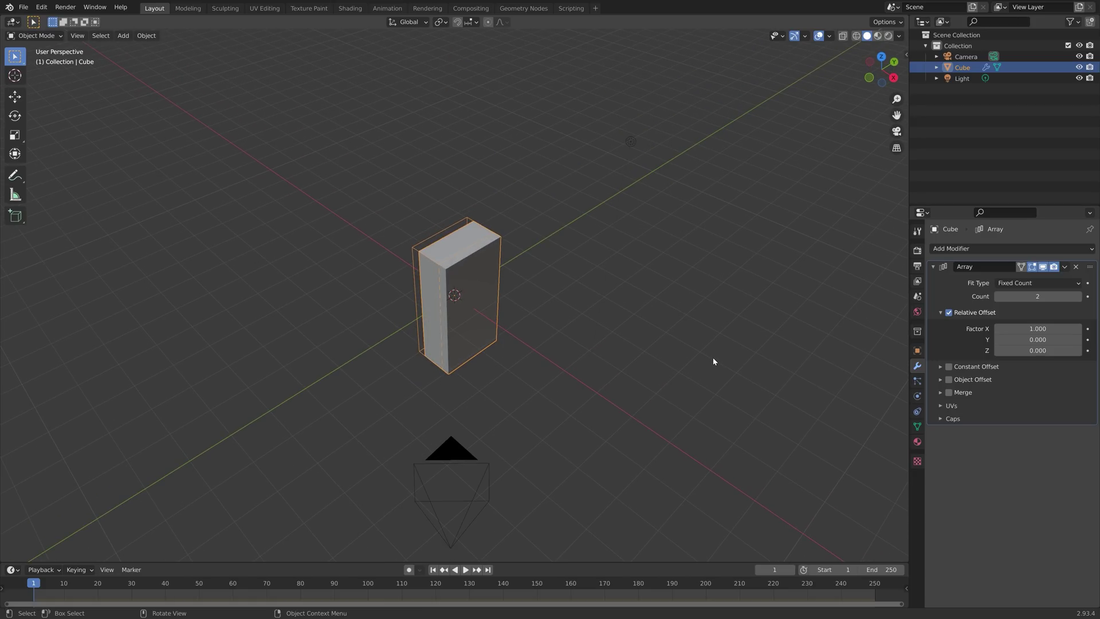
pyautogui.click(1066, 297)
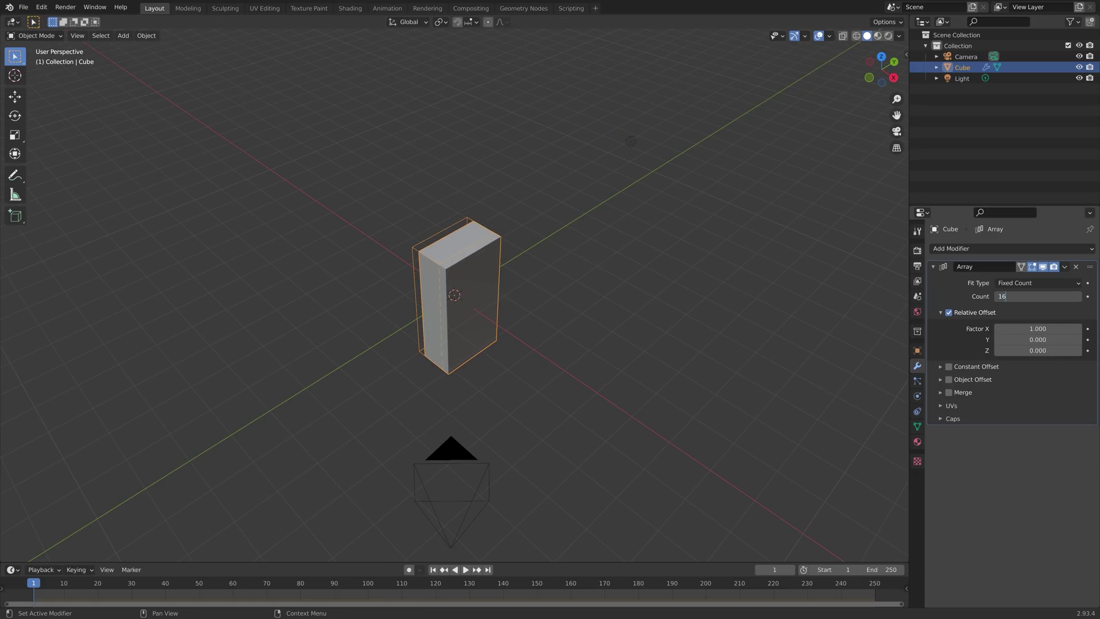
pyautogui.press('Return')
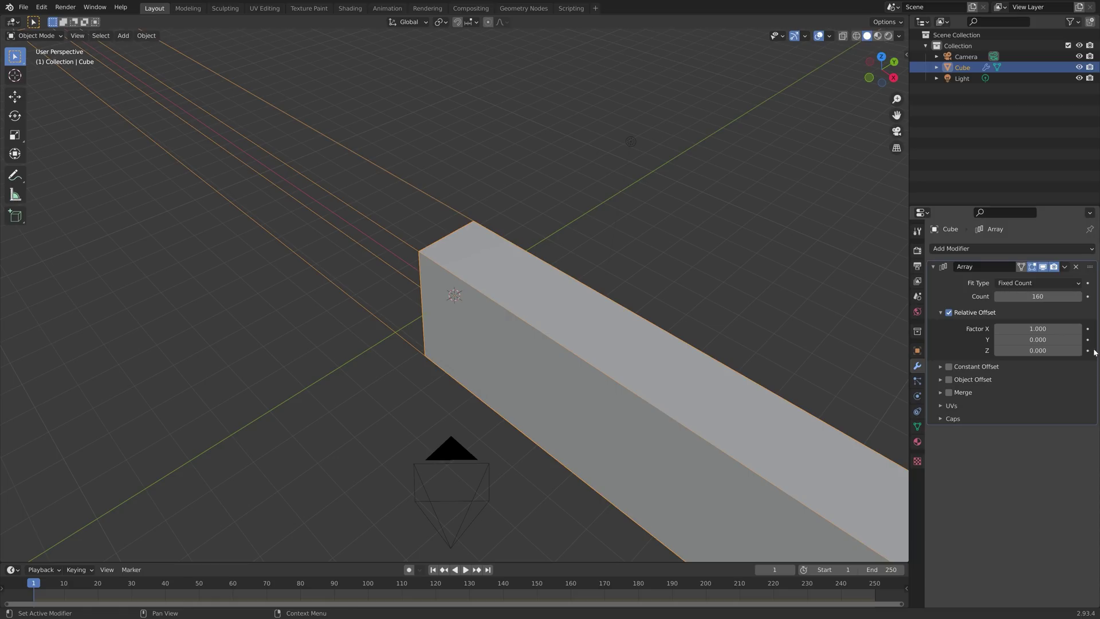
# Space the dominoes in the row by setting the array's relative X offset to 2.2
pyautogui.click(1078, 331)
pyautogui.click(1078, 331)
pyautogui.click(1078, 331)
pyautogui.click(1078, 331)
pyautogui.click(1078, 331)
pyautogui.click(1078, 332)
pyautogui.scroll(-3, 728, 363)
pyautogui.moveTo(694, 367); pyautogui.dragTo(744, 373, button='middle')
pyautogui.click(1079, 330)
pyautogui.click(1079, 330)
pyautogui.click(1079, 330)
pyautogui.click(1079, 330)
pyautogui.moveTo(723, 311); pyautogui.dragTo(663, 312, button='middle')
pyautogui.scroll(6, 560, 315)
# Add a second Array modifier to the domino with a count of 80 and a relative X offset of 0
pyautogui.click(965, 251)
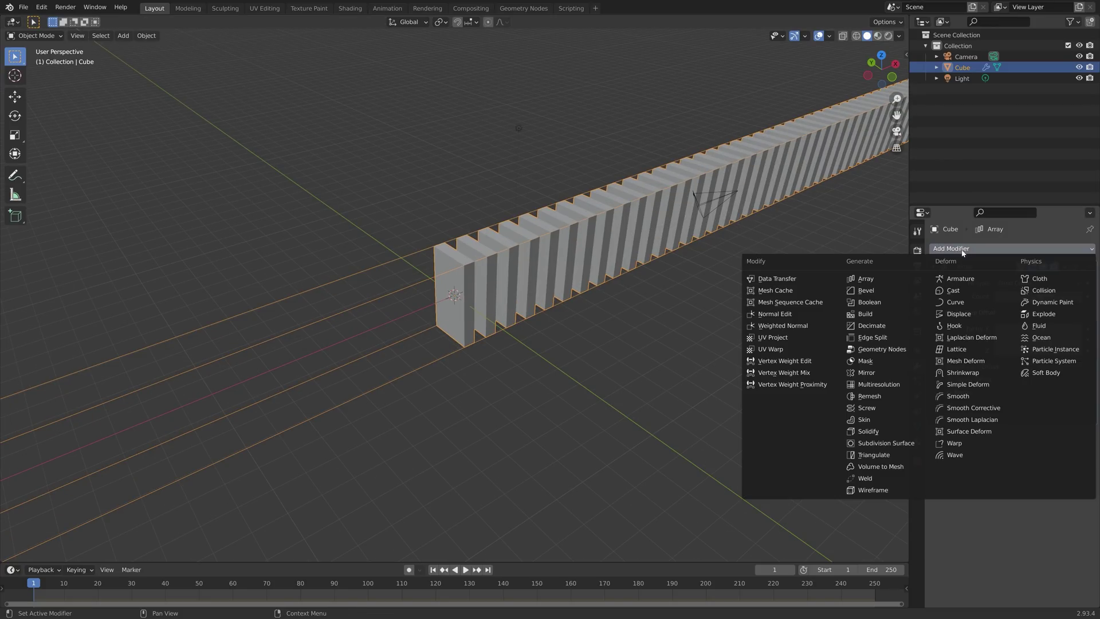
pyautogui.click(865, 278)
pyautogui.doubleClick(1038, 463)
pyautogui.write('80')
pyautogui.press('Tab')
pyautogui.write('1.0')
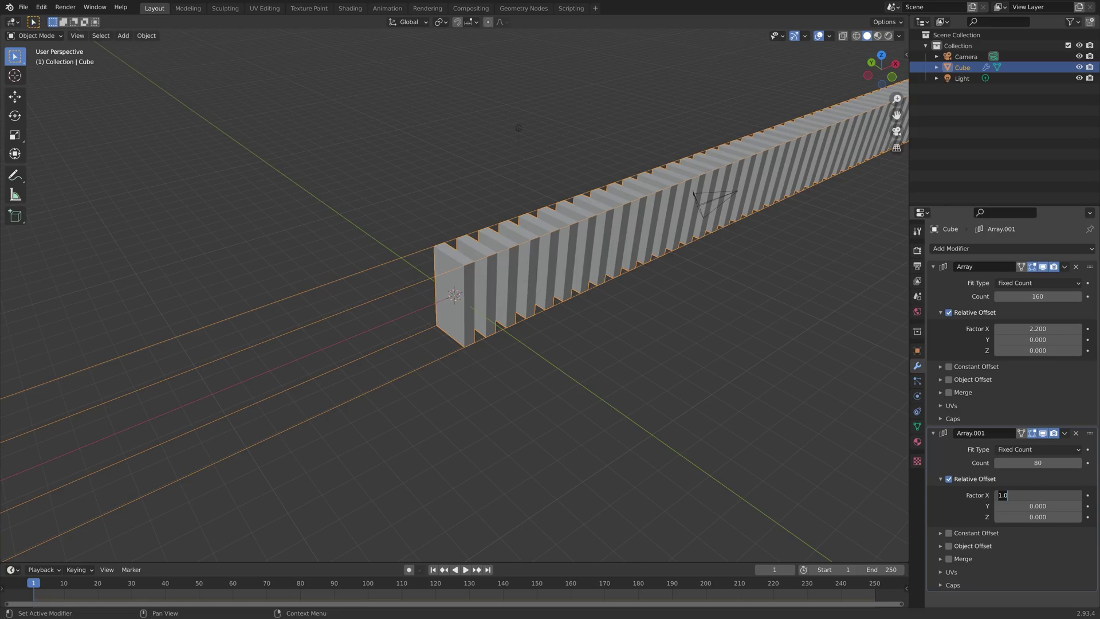
# Set the second array's relative Y offset to 1.3 to spread the rows into a grid
pyautogui.click(1081, 508)
pyautogui.click(1081, 508)
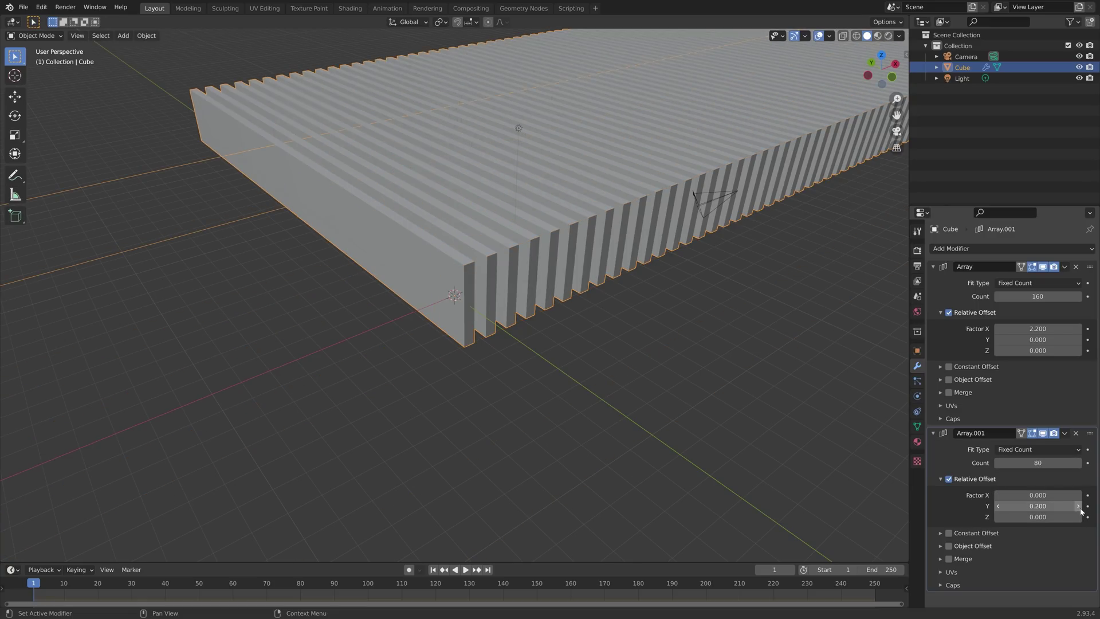
pyautogui.click(1081, 509)
pyautogui.click(1080, 509)
pyautogui.click(1081, 508)
pyautogui.click(1079, 507)
pyautogui.click(1079, 508)
pyautogui.click(1080, 508)
pyautogui.click(1080, 508)
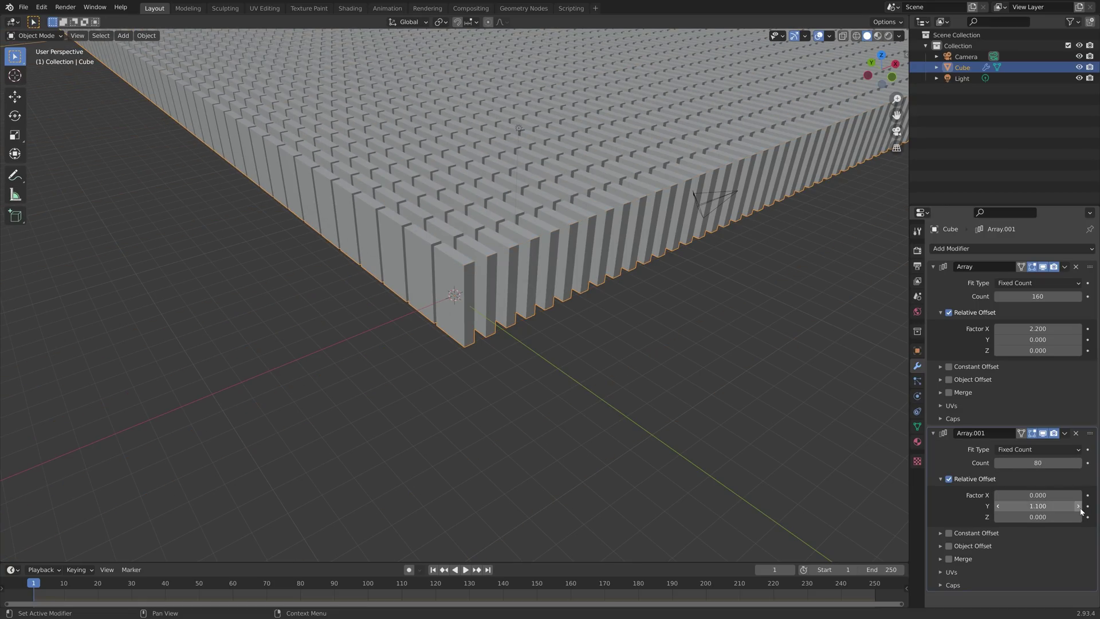
pyautogui.click(1081, 509)
pyautogui.moveTo(811, 371); pyautogui.dragTo(719, 380, button='middle')
pyautogui.scroll(-6, 728, 355)
pyautogui.scroll(-7, 799, 339)
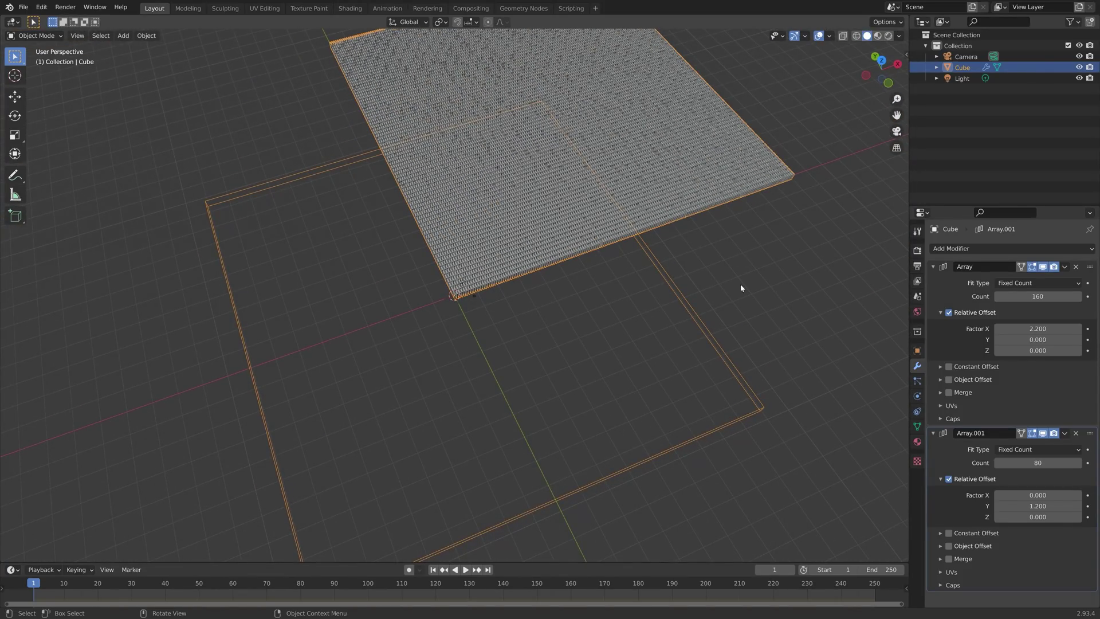
pyautogui.moveTo(754, 246); pyautogui.dragTo(625, 313, button='middle')
pyautogui.click(1079, 508)
pyautogui.click(1078, 507)
pyautogui.click(1079, 508)
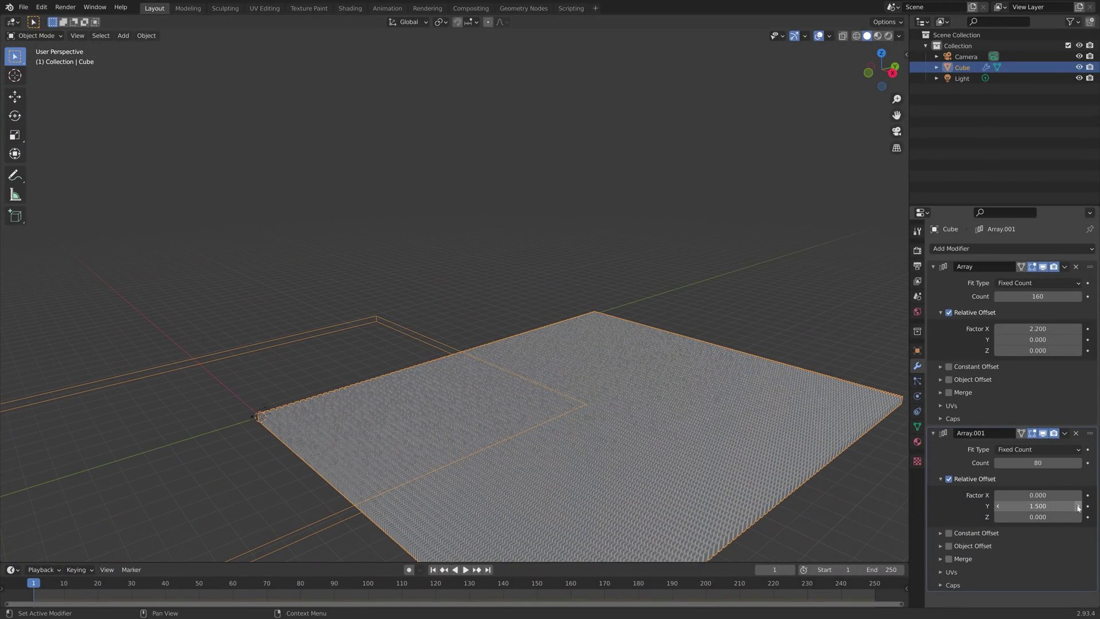
pyautogui.moveTo(747, 401); pyautogui.dragTo(863, 407, button='middle')
pyautogui.scroll(3, 635, 474)
pyautogui.keyDown('shift'); pyautogui.moveTo(636, 475); pyautogui.dragTo(682, 270, button='middle'); pyautogui.keyUp('shift')
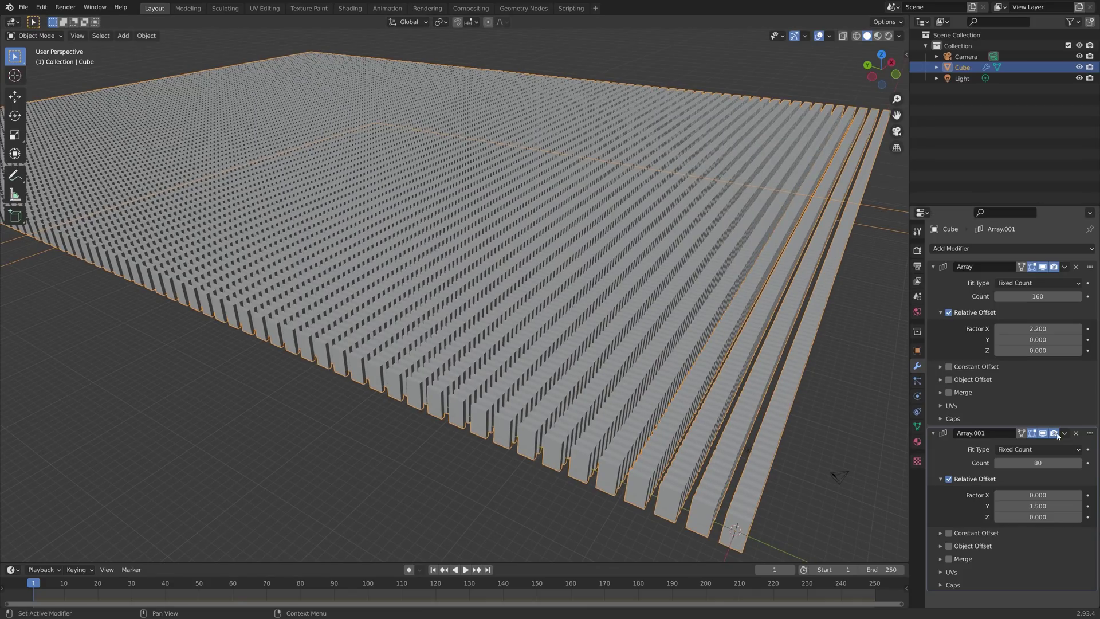
pyautogui.click(998, 506)
pyautogui.click(999, 506)
# Set the first array's count to 400 and save the project over tut.blend
pyautogui.click(1038, 296)
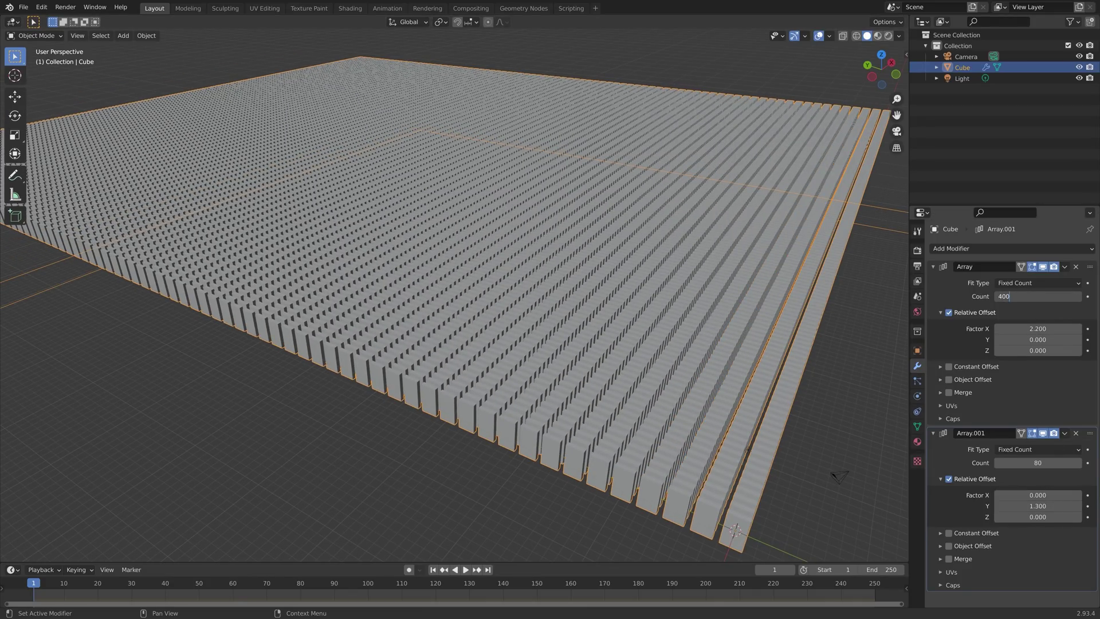
pyautogui.write('400')
pyautogui.press('Return')
pyautogui.scroll(-4, 752, 177)
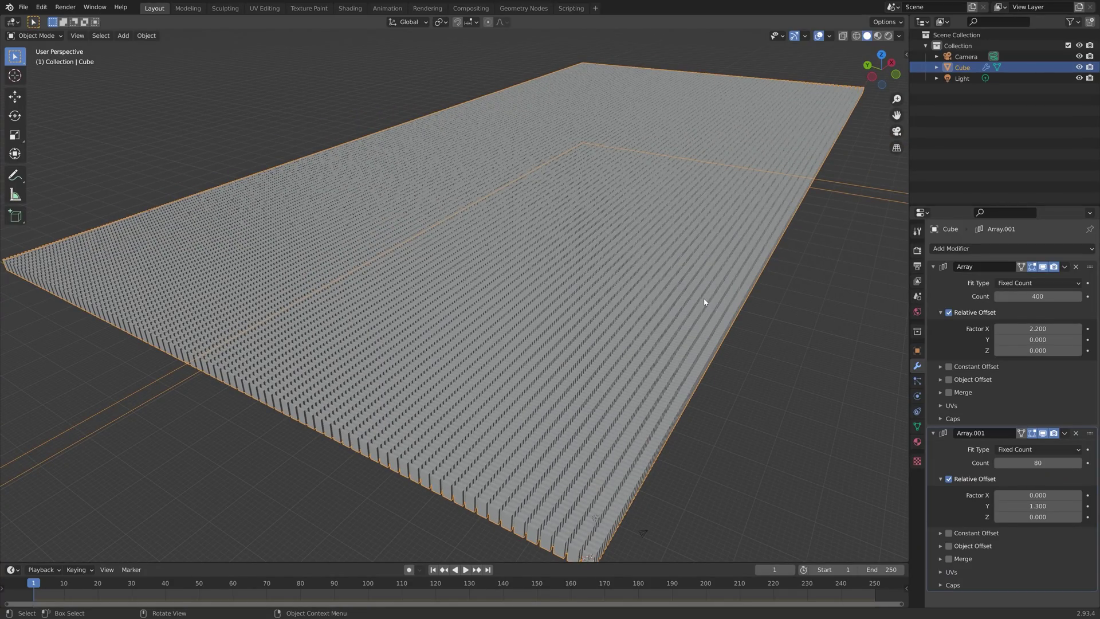
pyautogui.hotkey('ctrl', 'shift', 's')
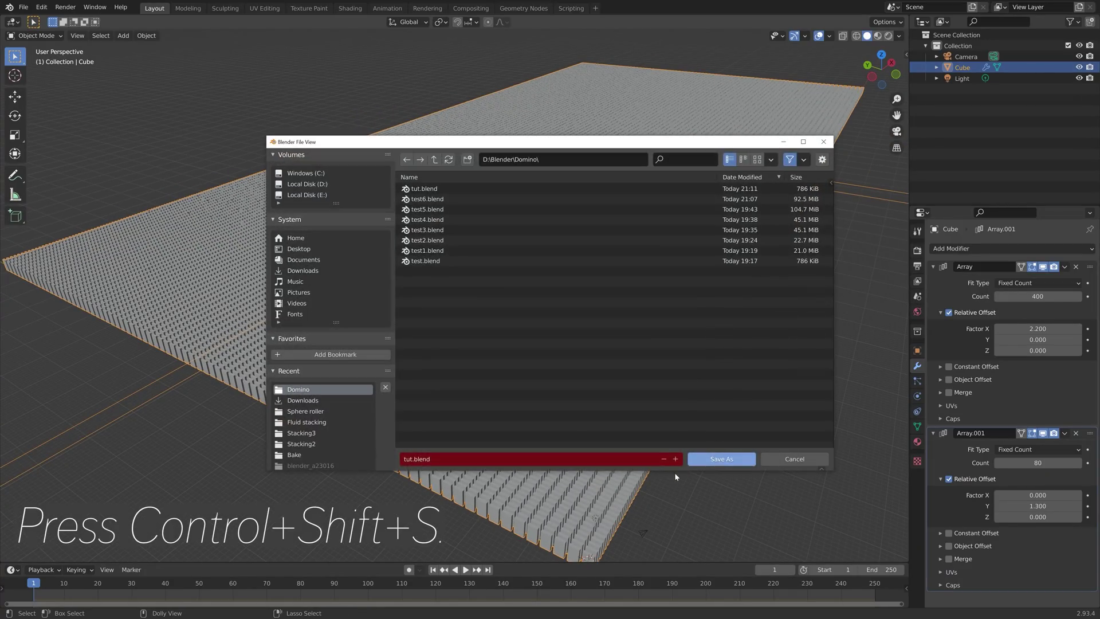
pyautogui.click(711, 456)
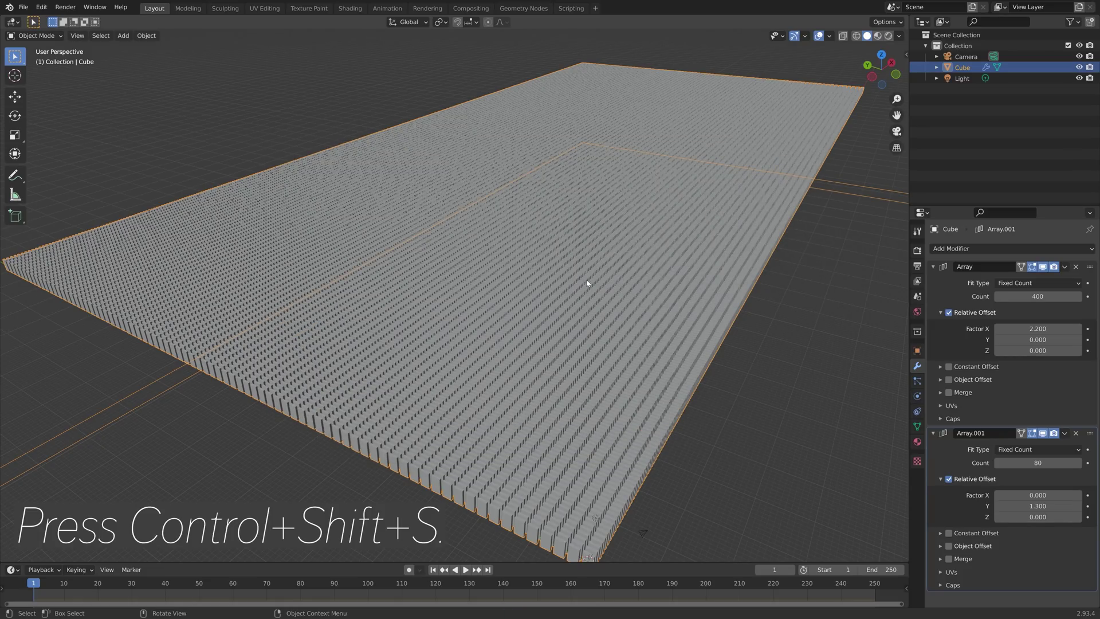
# Widen the gaps between dominoes by setting the first array's relative X offset to 4.3
pyautogui.moveTo(594, 277); pyautogui.dragTo(551, 242, button='middle')
pyautogui.scroll(5, 287, 340)
pyautogui.keyDown('shift'); pyautogui.moveTo(287, 340); pyautogui.dragTo(479, 221, button='middle'); pyautogui.keyUp('shift')
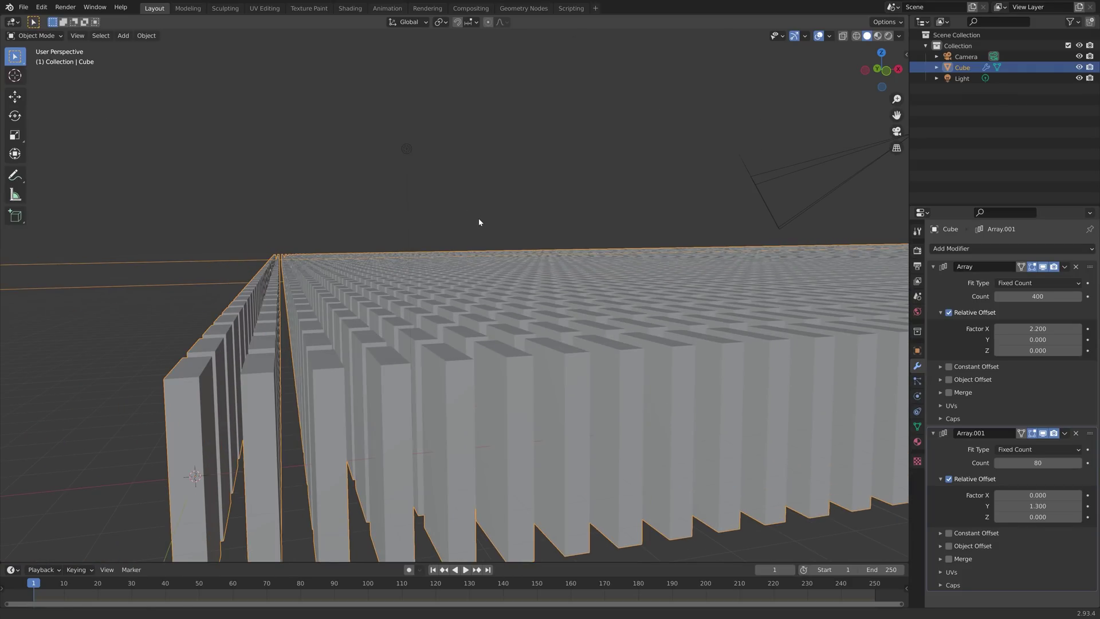
pyautogui.click(1078, 331)
pyautogui.click(1078, 331)
pyautogui.click(1078, 330)
pyautogui.click(1077, 331)
pyautogui.click(1077, 331)
pyautogui.click(1077, 331)
pyautogui.click(1077, 331)
pyautogui.click(1077, 331)
pyautogui.click(1076, 331)
pyautogui.click(1077, 331)
pyautogui.click(1077, 331)
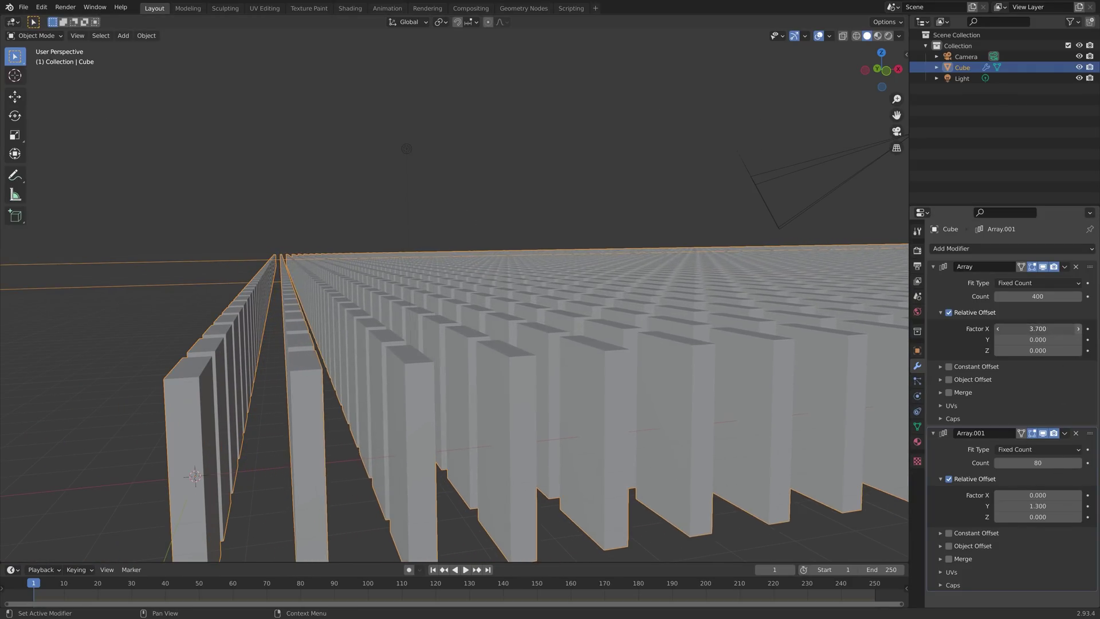
pyautogui.click(1077, 331)
pyautogui.click(1077, 331)
pyautogui.click(1077, 331)
pyautogui.click(1078, 330)
pyautogui.click(1078, 330)
pyautogui.click(1078, 330)
# Add a new cube mesh to the scene beside the domino grid
pyautogui.moveTo(603, 317); pyautogui.dragTo(467, 342, button='middle')
pyautogui.moveTo(438, 305); pyautogui.dragTo(639, 351, button='middle')
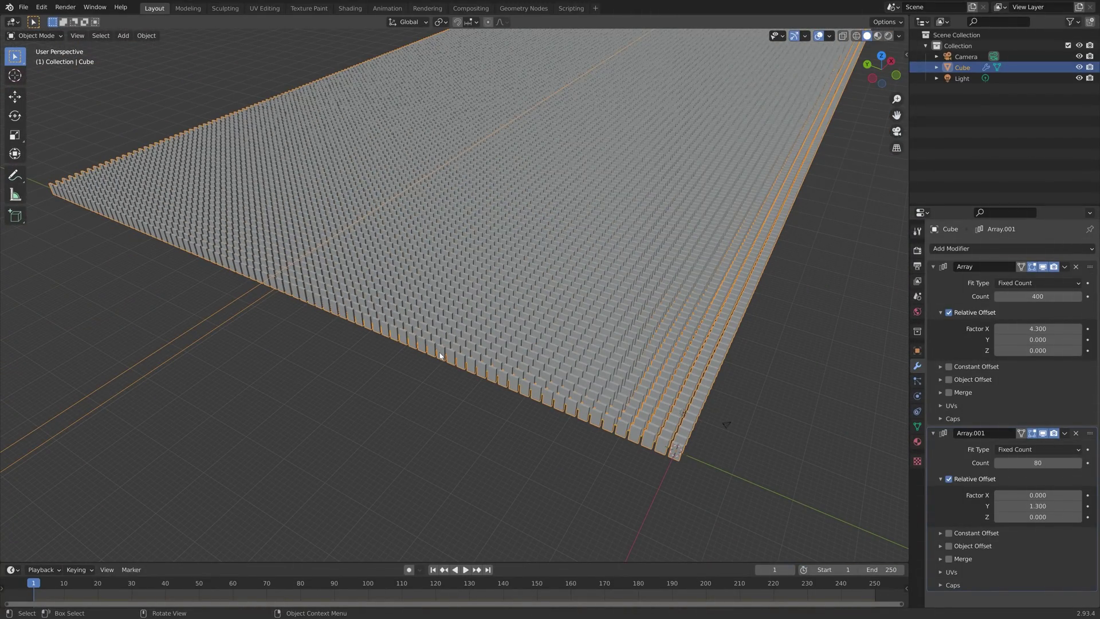
pyautogui.hotkey('shift', 'a')
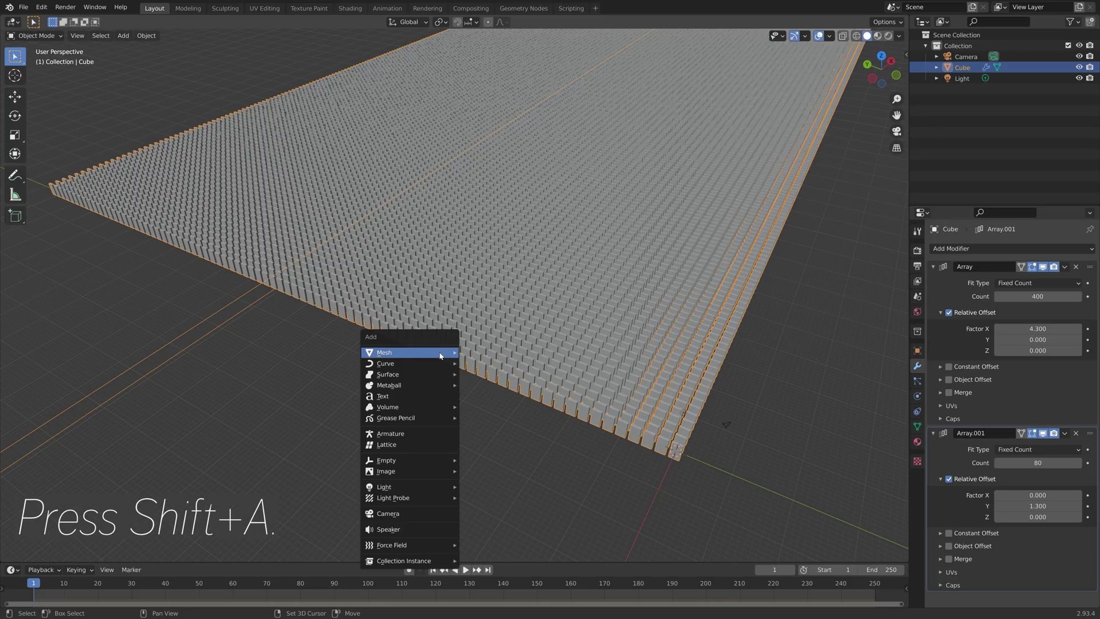
pyautogui.moveTo(440, 356)
pyautogui.click(482, 364)
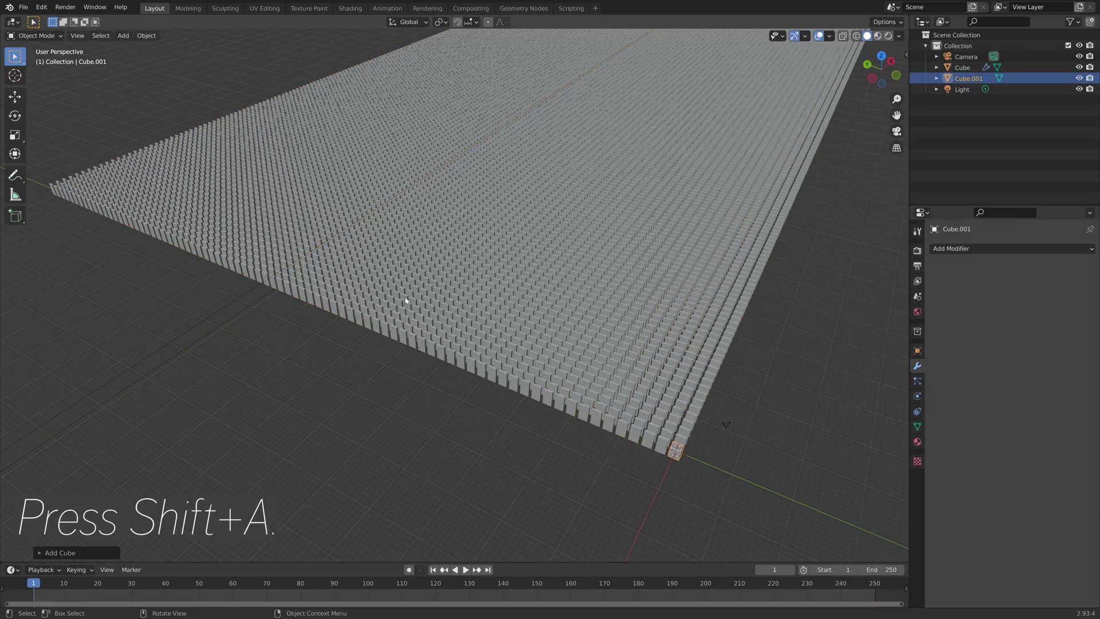
# Stretch the new cube along Y into a long bar and slide it along the front edge of the domino grid
pyautogui.press('s')
pyautogui.press('y')
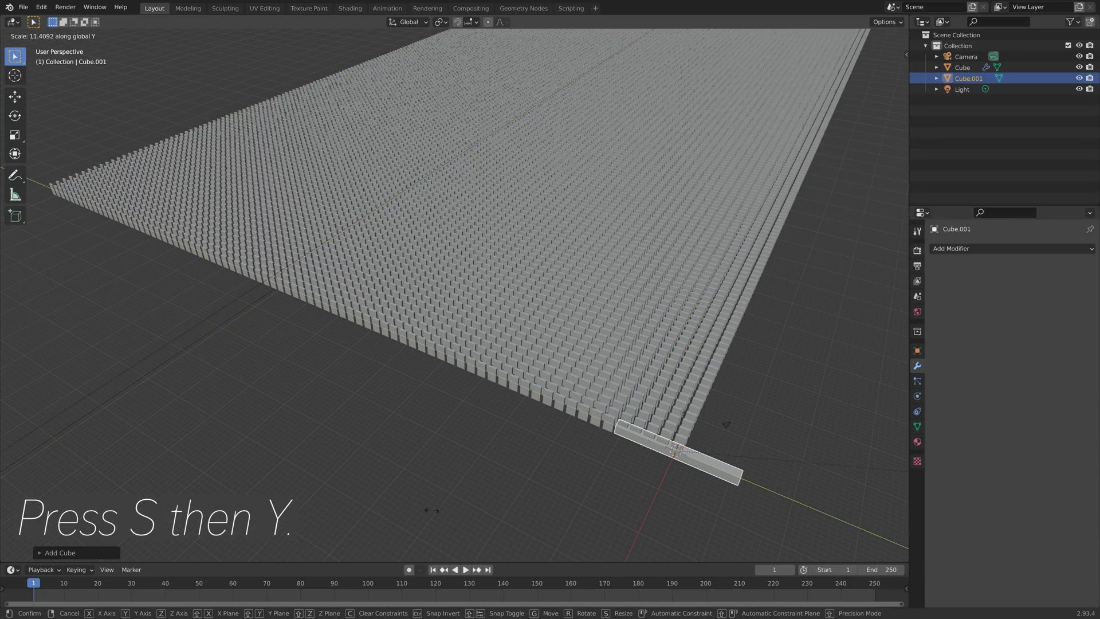
pyautogui.click(283, 60)
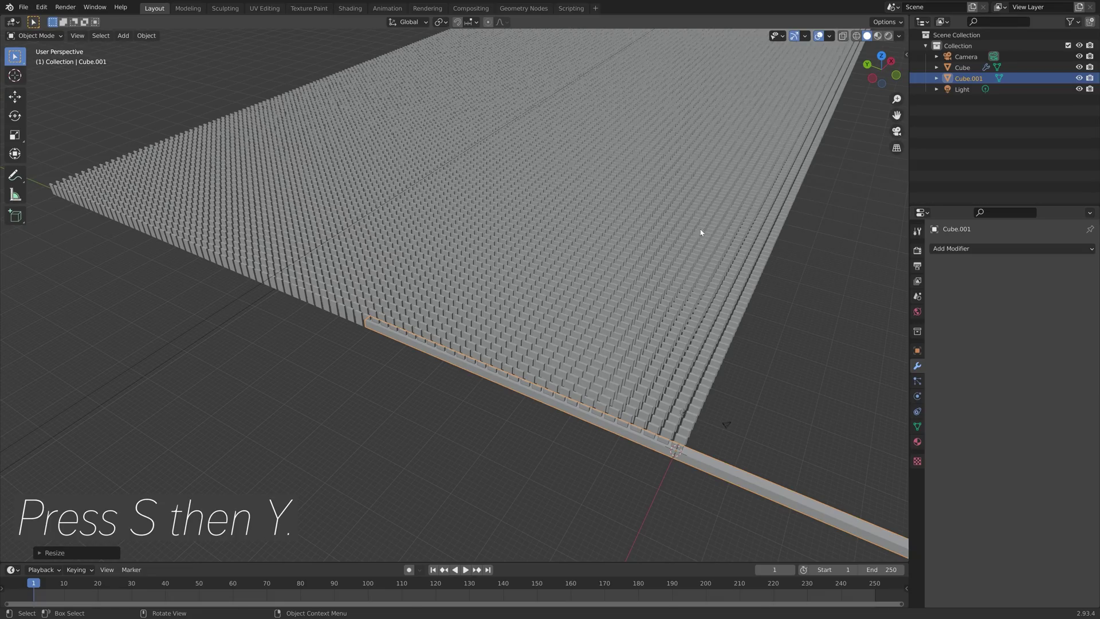
pyautogui.press('g')
pyautogui.press('y')
pyautogui.click(418, 312)
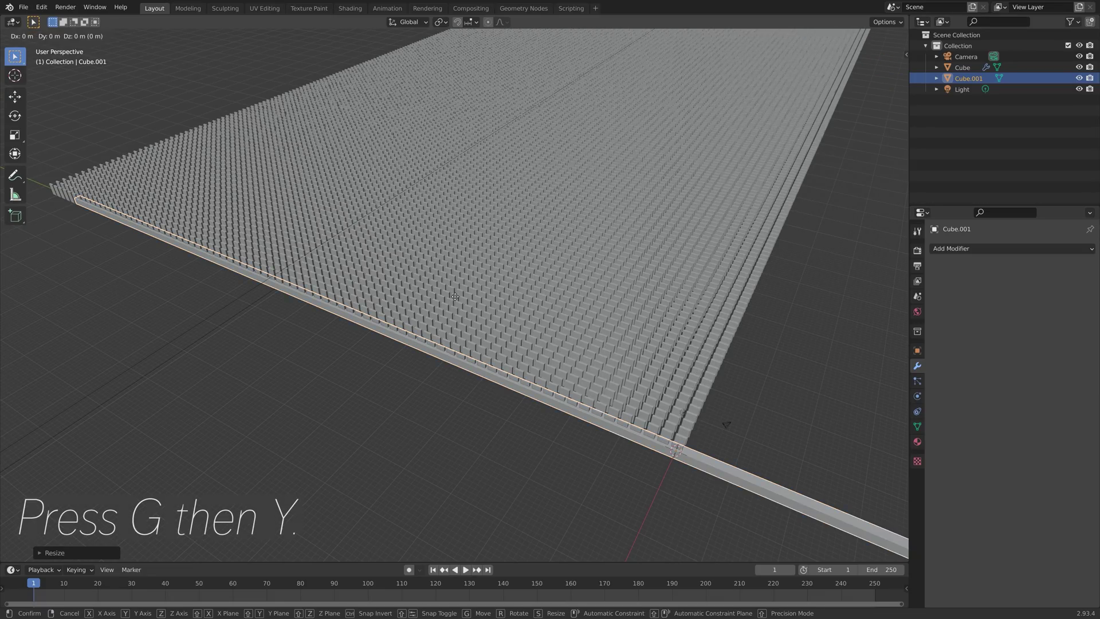
pyautogui.click(782, 239)
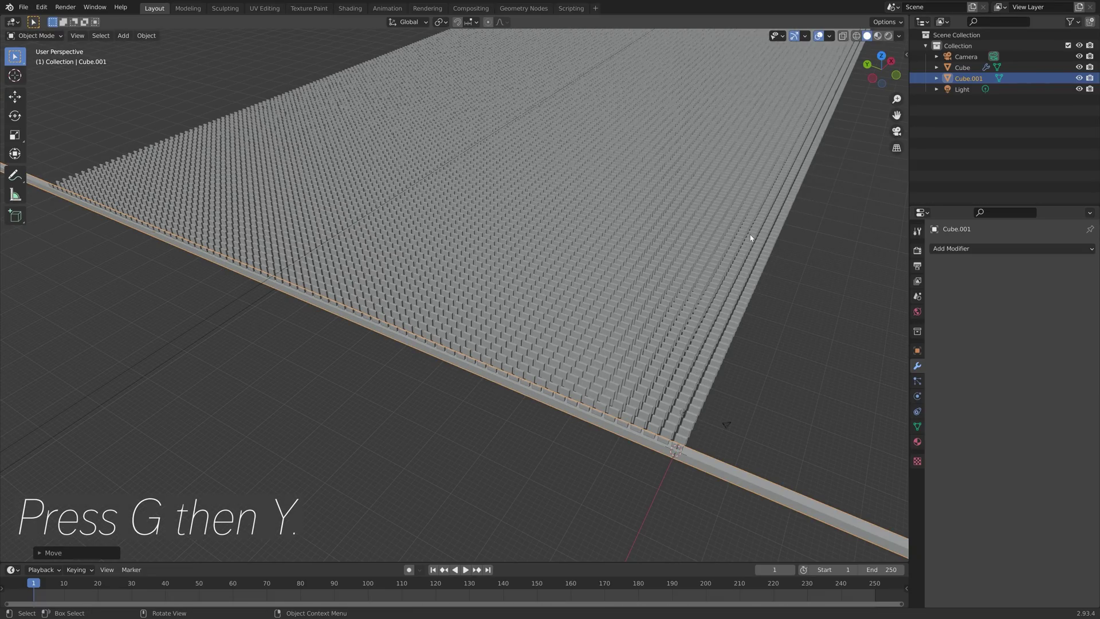
# Shorten the bar along Y to about 0.63 of its length and centre it along the grid's short edge
pyautogui.scroll(-3, 703, 223)
pyautogui.press('g')
pyautogui.press('y')
pyautogui.click(768, 236)
pyautogui.press('s')
pyautogui.press('y')
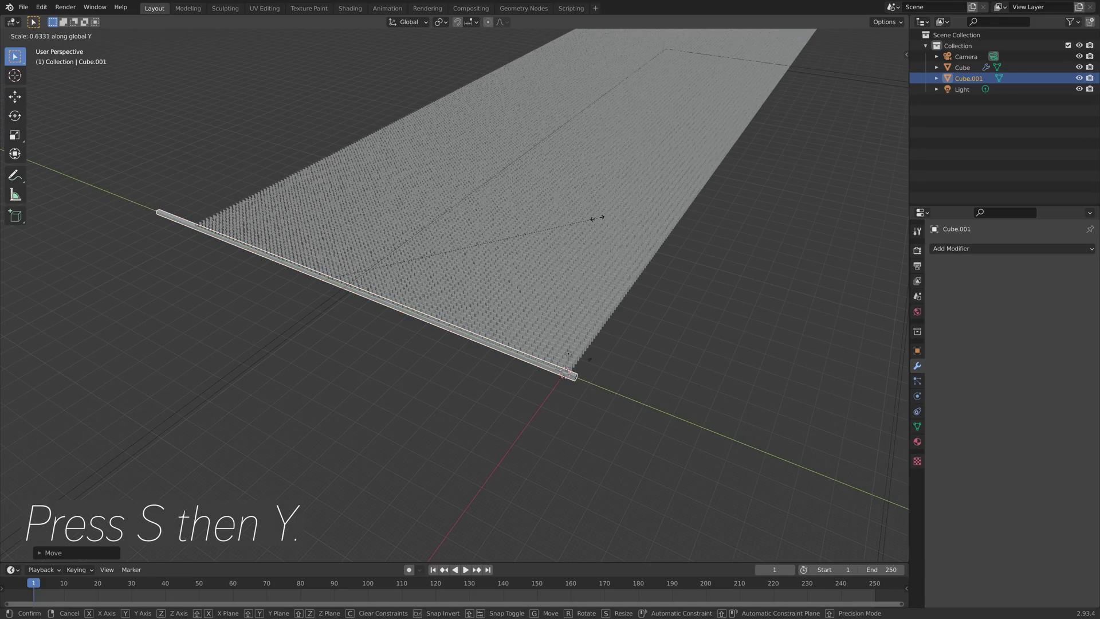
pyautogui.click(585, 216)
pyautogui.press('g')
pyautogui.press('y')
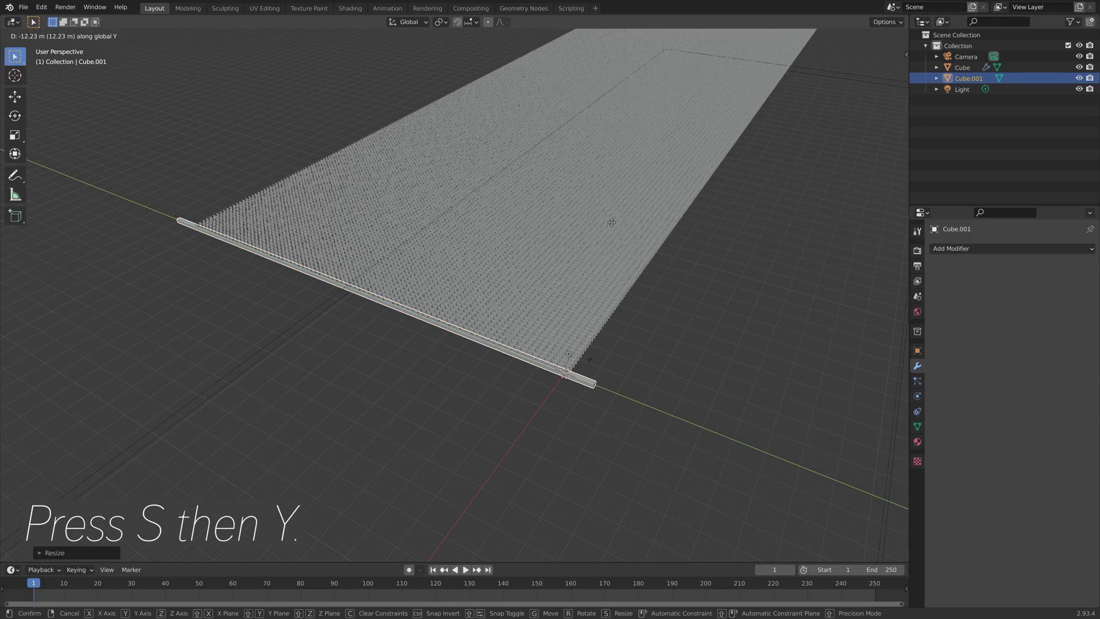
pyautogui.click(615, 223)
# Rotate the bar by about 1.3° around the global Z axis
pyautogui.moveTo(656, 295); pyautogui.dragTo(550, 255, button='middle')
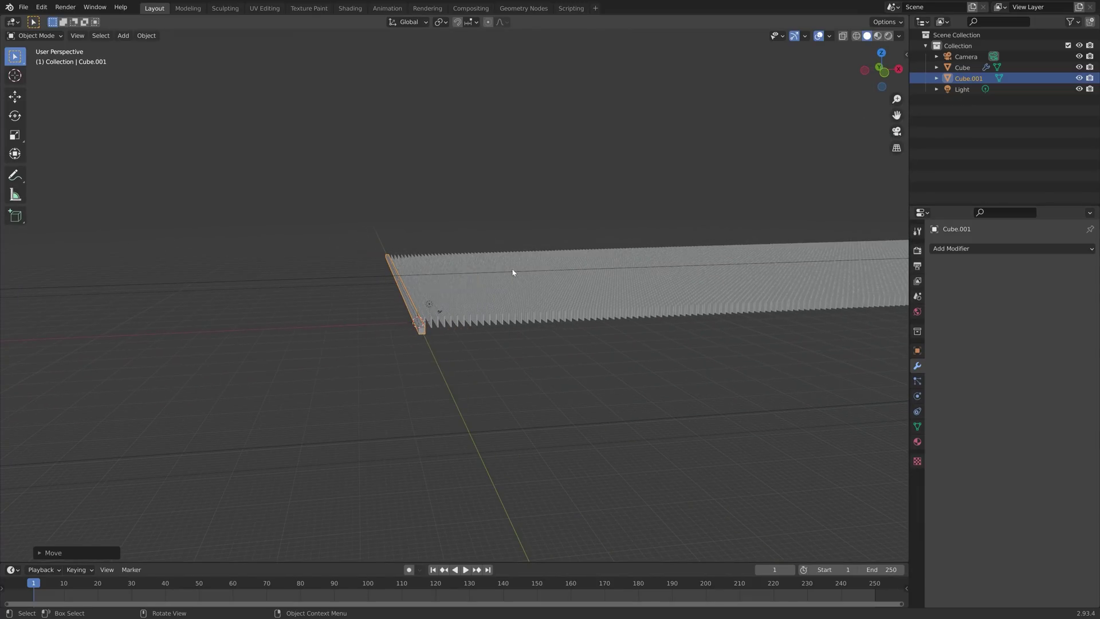
pyautogui.scroll(7, 493, 291)
pyautogui.moveTo(492, 293); pyautogui.dragTo(495, 283, button='middle')
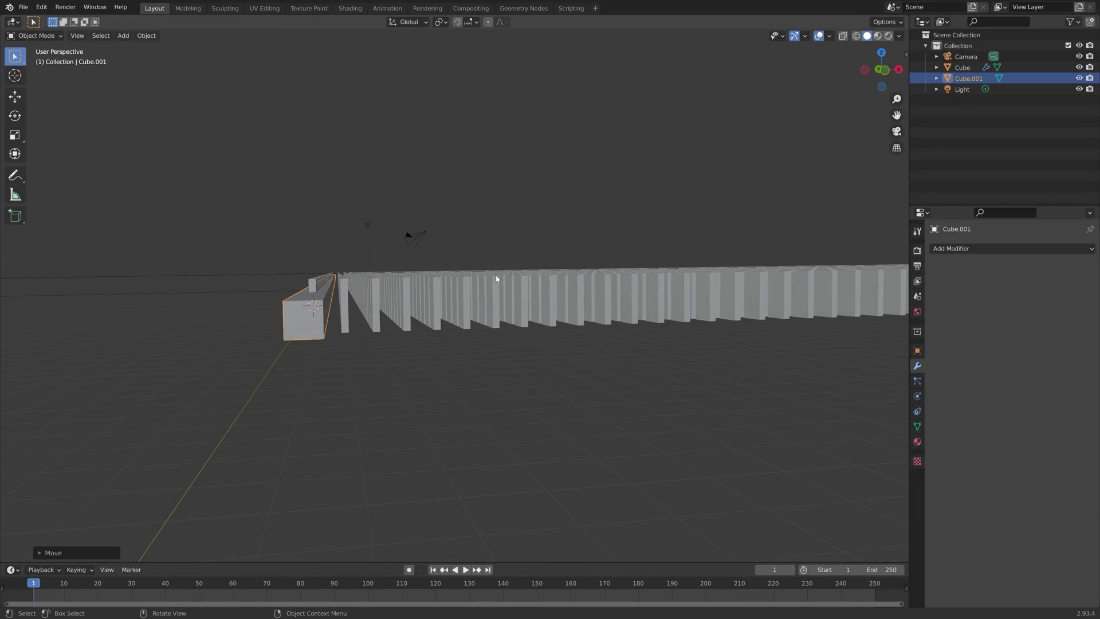
pyautogui.press('KP_1')
pyautogui.scroll(4, 329, 332)
pyautogui.scroll(5, 345, 371)
pyautogui.keyDown('shift'); pyautogui.moveTo(326, 378); pyautogui.dragTo(690, 395, button='middle'); pyautogui.keyUp('shift')
pyautogui.press('r')
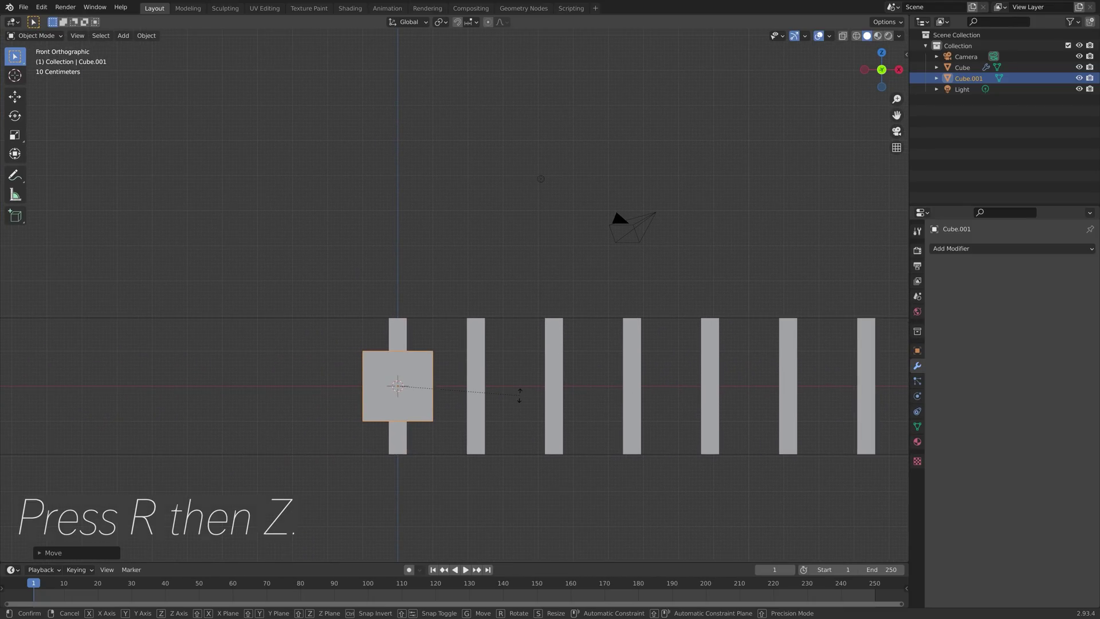
pyautogui.press('z')
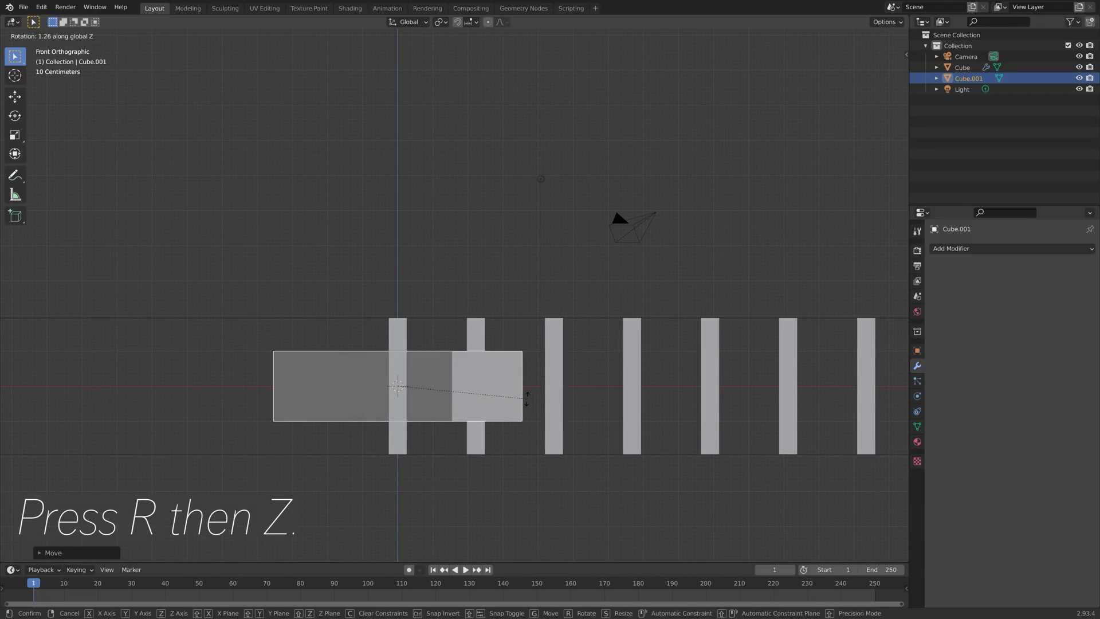
pyautogui.click(526, 400)
# Turn the bar further around Z so it lies slightly oblique to the first domino row
pyautogui.moveTo(526, 400); pyautogui.dragTo(538, 410, button='middle')
pyautogui.scroll(-12, 538, 410)
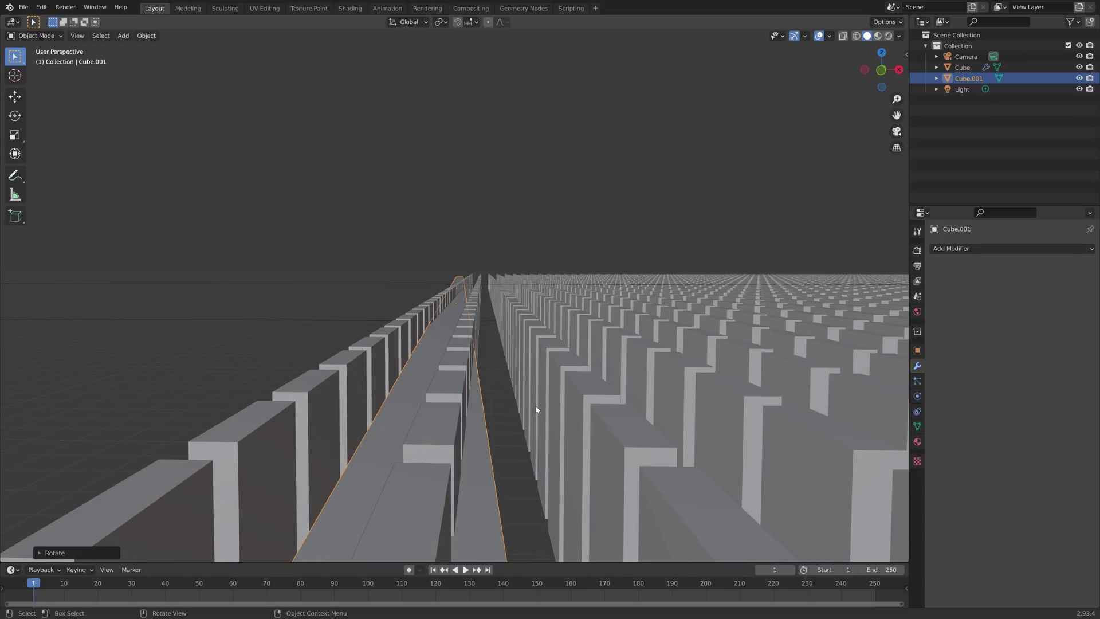
pyautogui.press('KP_1')
pyautogui.scroll(4, 490, 345)
pyautogui.press('r')
pyautogui.press('z')
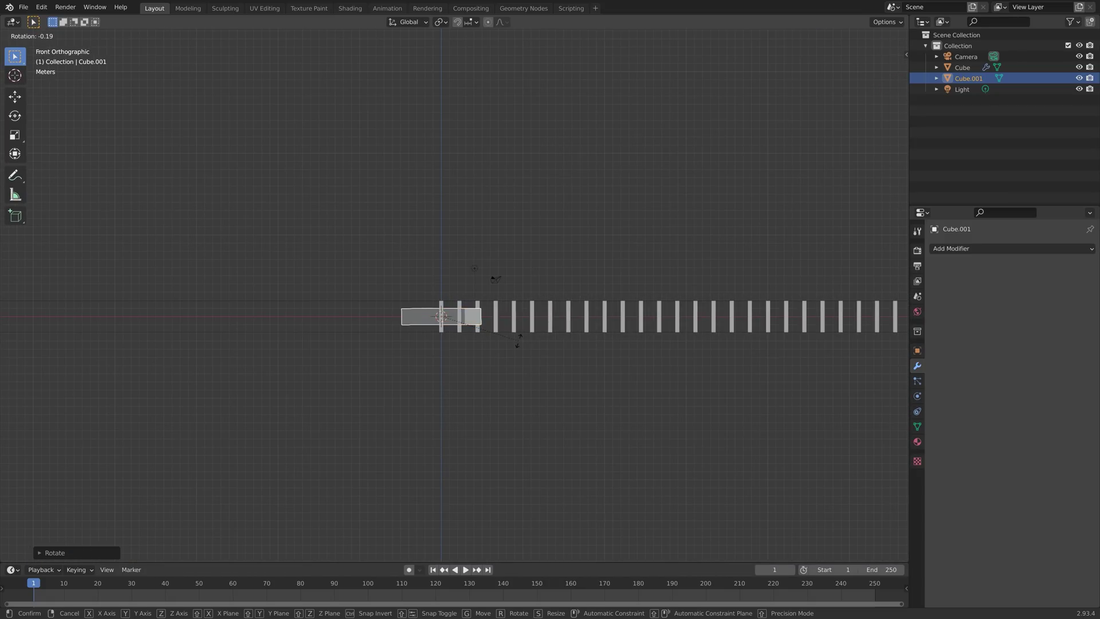
pyautogui.click(506, 342)
# Move the bar in the XY plane about -10 m in X and -1.8 m in Y, clear of the first domino row
pyautogui.press('KP_7')
pyautogui.scroll(-2, 507, 290)
pyautogui.press('g')
pyautogui.hotkey('shift', 'z')
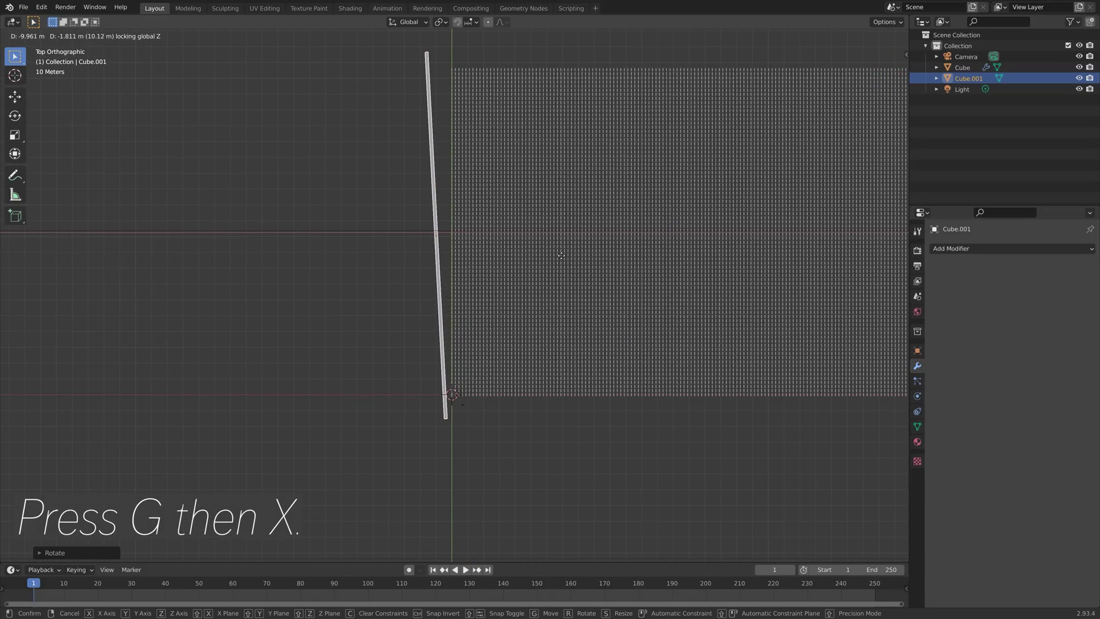
pyautogui.click(561, 256)
# Raise the bar about 1.17 m so it lines up with the upper half of the dominoes
pyautogui.moveTo(537, 394); pyautogui.dragTo(507, 329, button='middle')
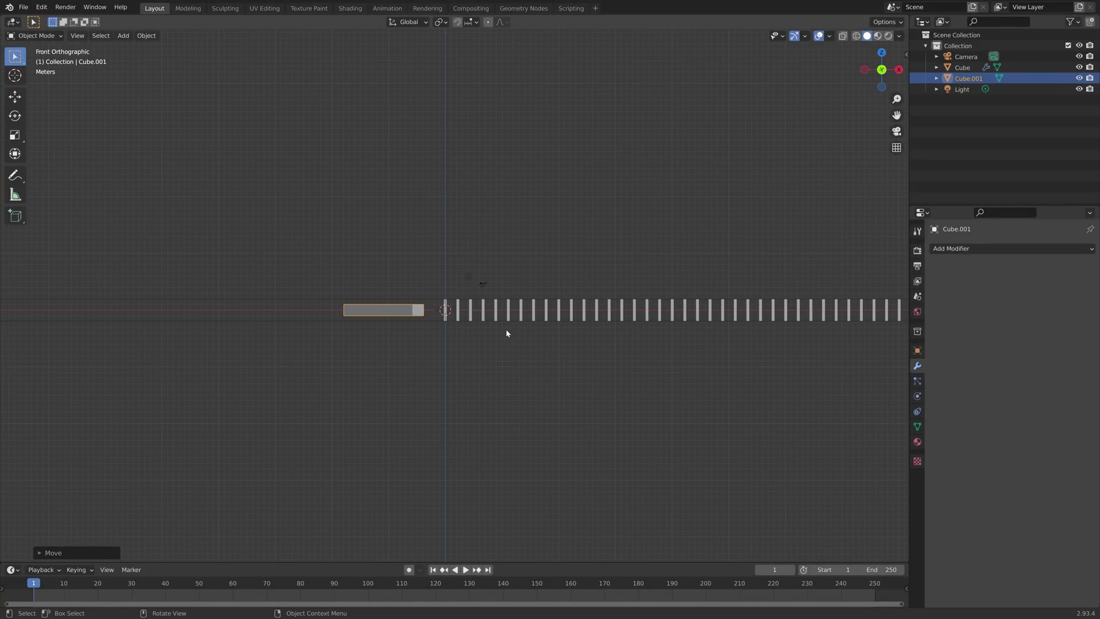
pyautogui.scroll(4, 507, 333)
pyautogui.press('g')
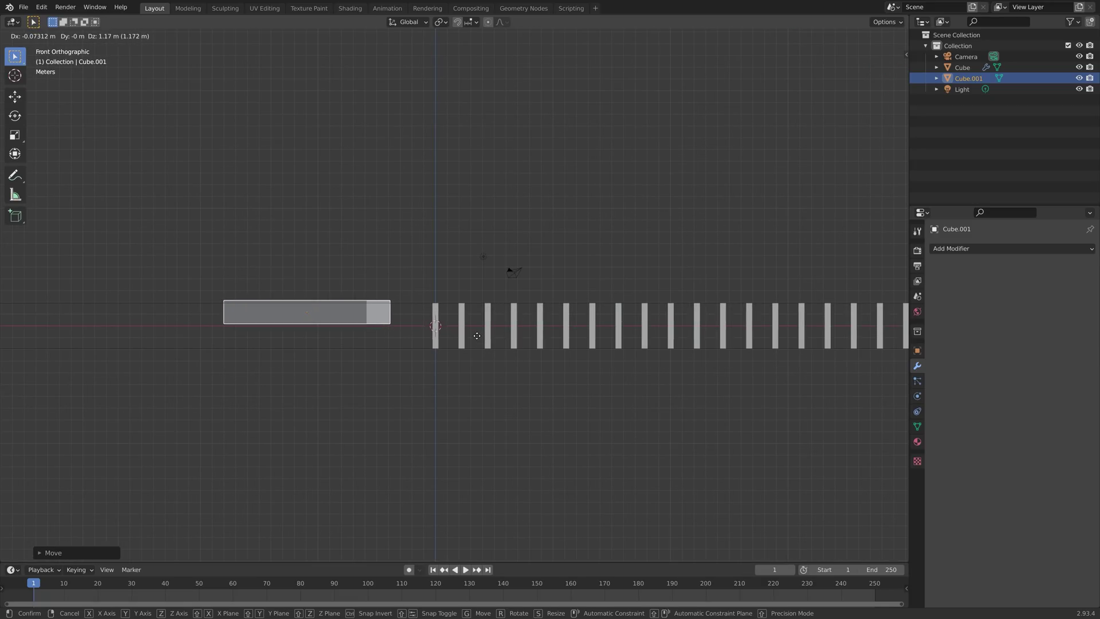
pyautogui.click(477, 336)
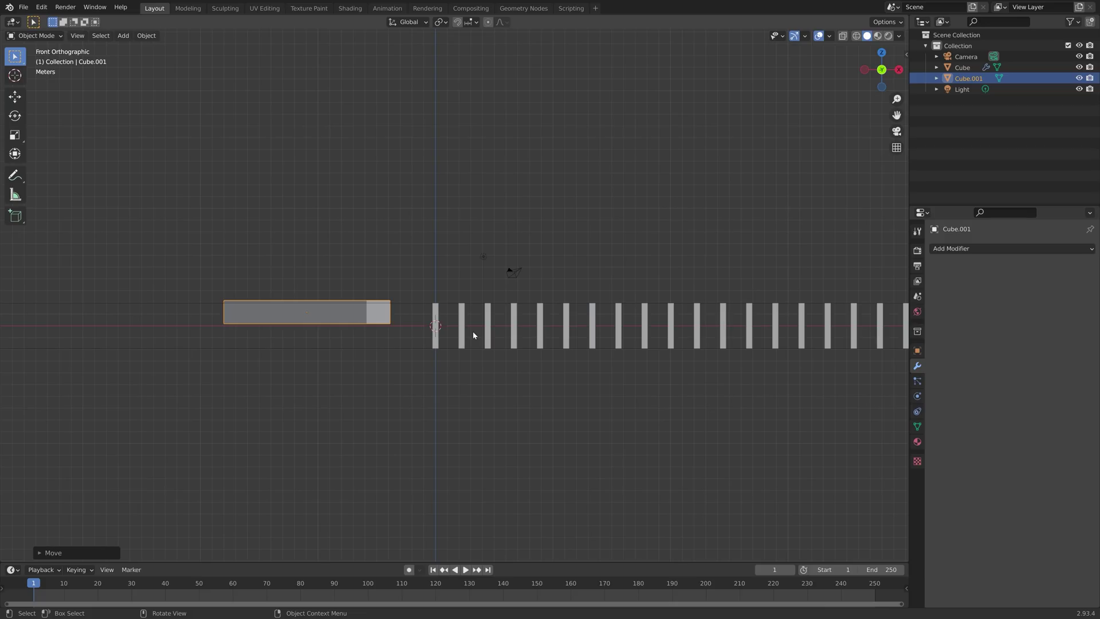
# Make the bar a passive, animated rigid body with a Box collision shape and a friction of 1.0
pyautogui.click(918, 397)
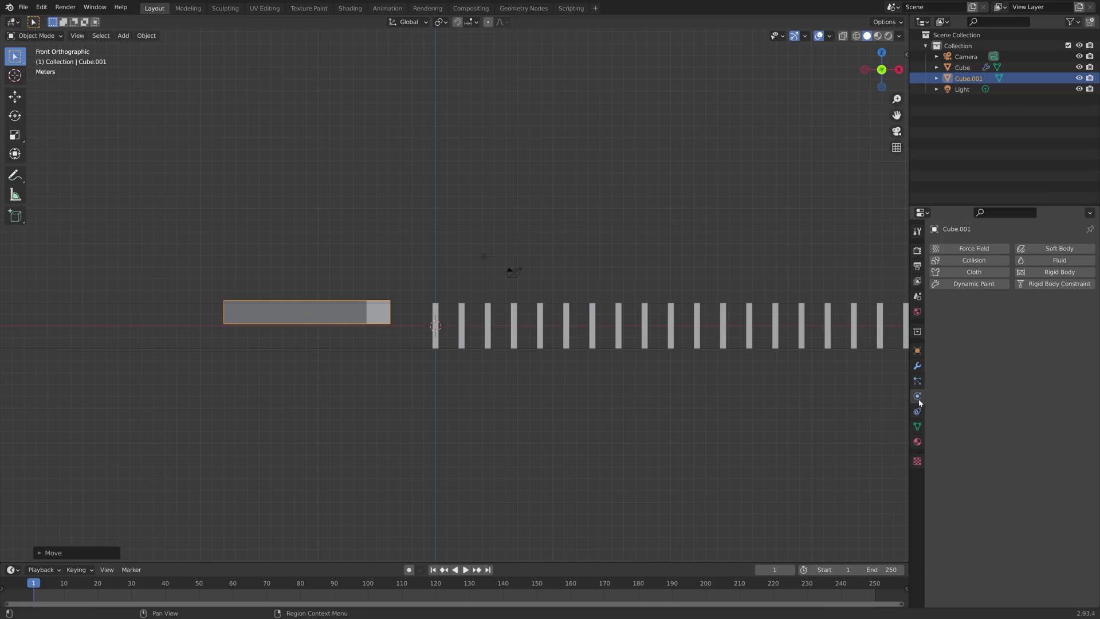
pyautogui.click(1052, 272)
pyautogui.click(1041, 316)
pyautogui.click(1037, 342)
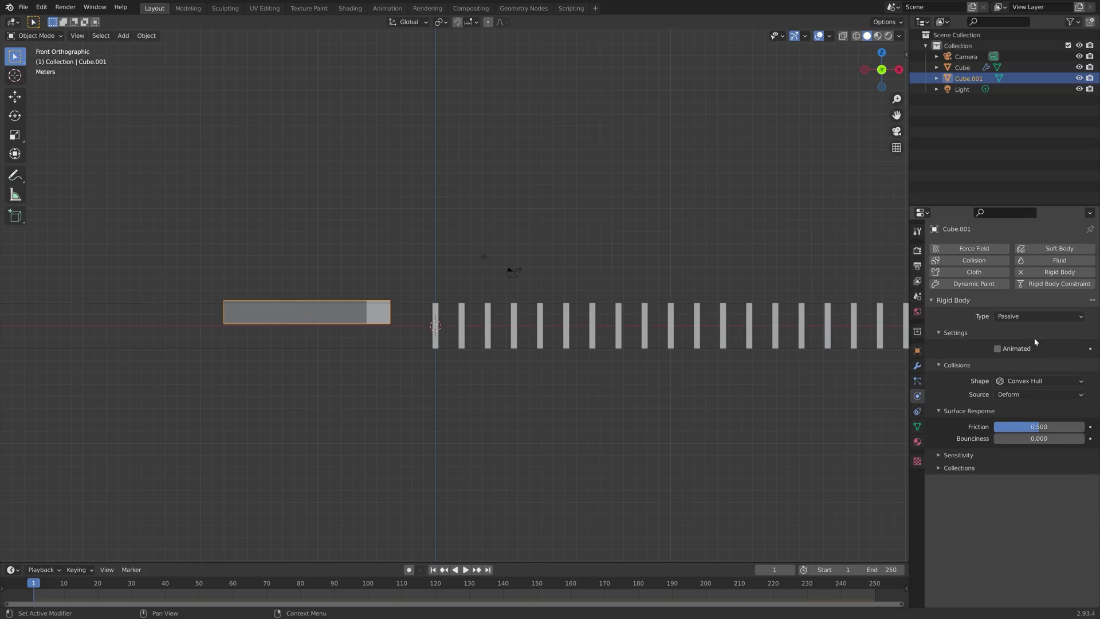
pyautogui.click(1015, 381)
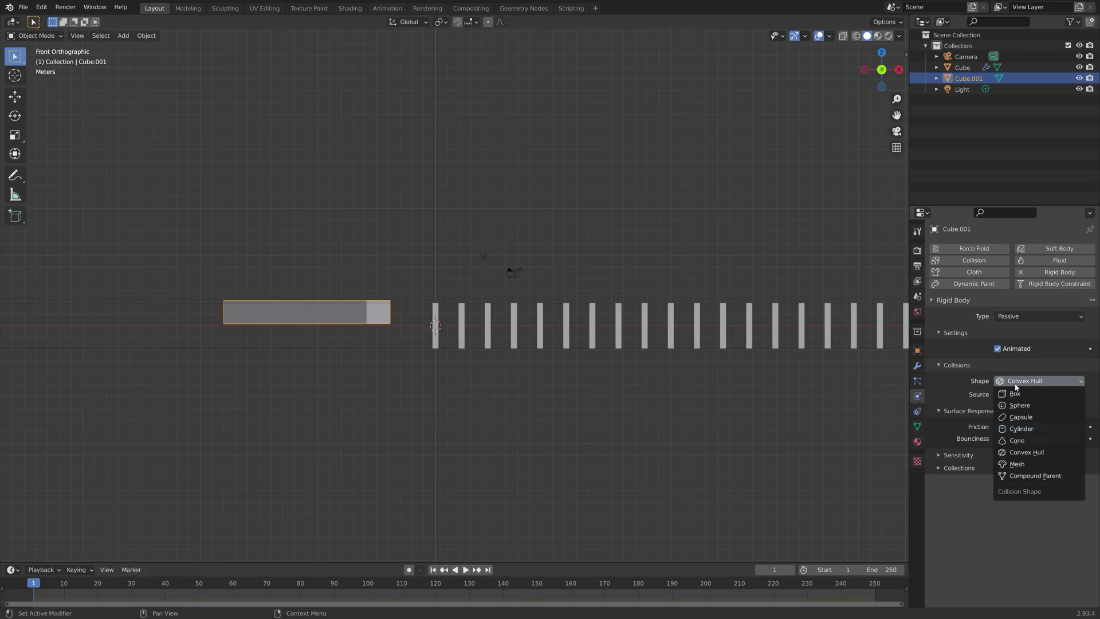
pyautogui.click(1015, 394)
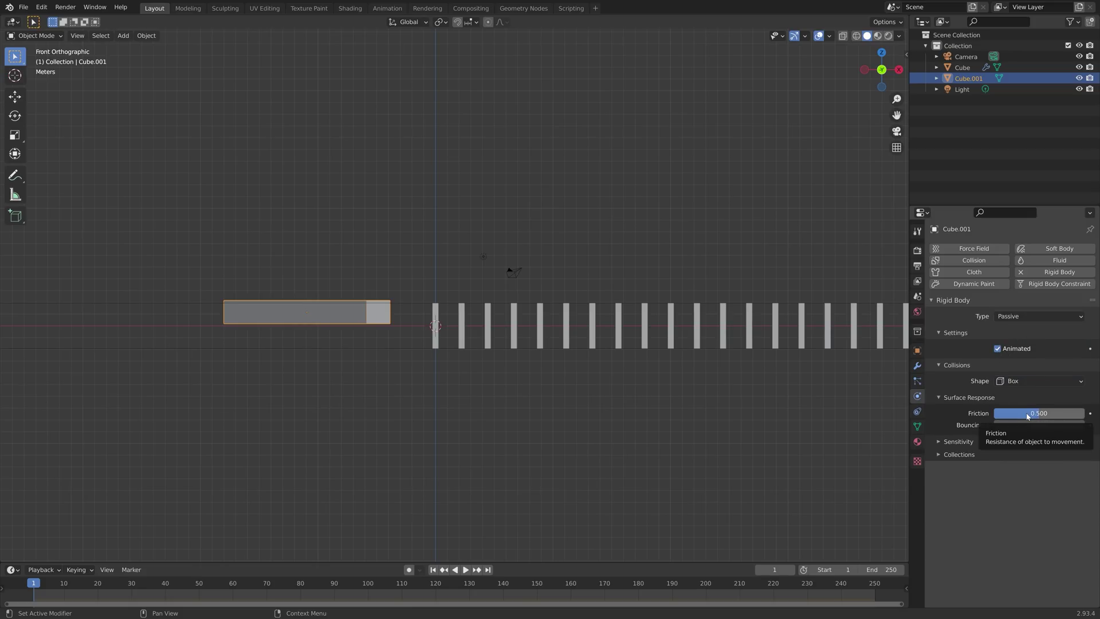
pyautogui.moveTo(1027, 417); pyautogui.dragTo(1083, 416)
# Add a plane mesh and scale it up to about 679 as a large ground surface
pyautogui.moveTo(495, 328); pyautogui.dragTo(547, 336, button='middle')
pyautogui.moveTo(553, 332); pyautogui.dragTo(539, 337, button='middle')
pyautogui.hotkey('shift', 'a')
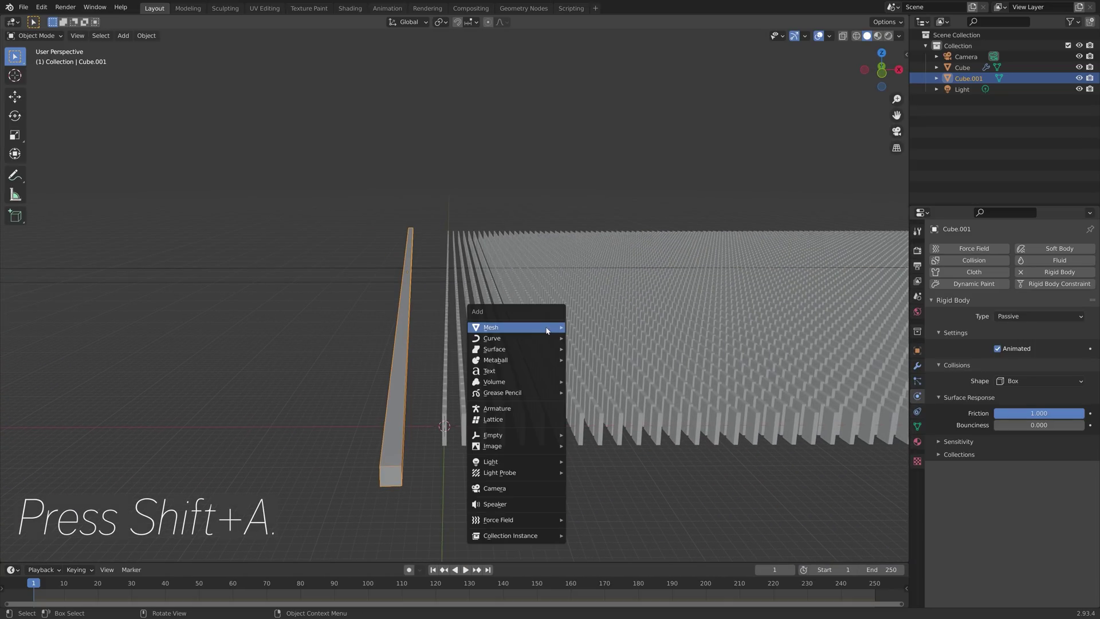
pyautogui.moveTo(547, 329)
pyautogui.click(584, 334)
pyautogui.scroll(-3, 568, 344)
pyautogui.press('s')
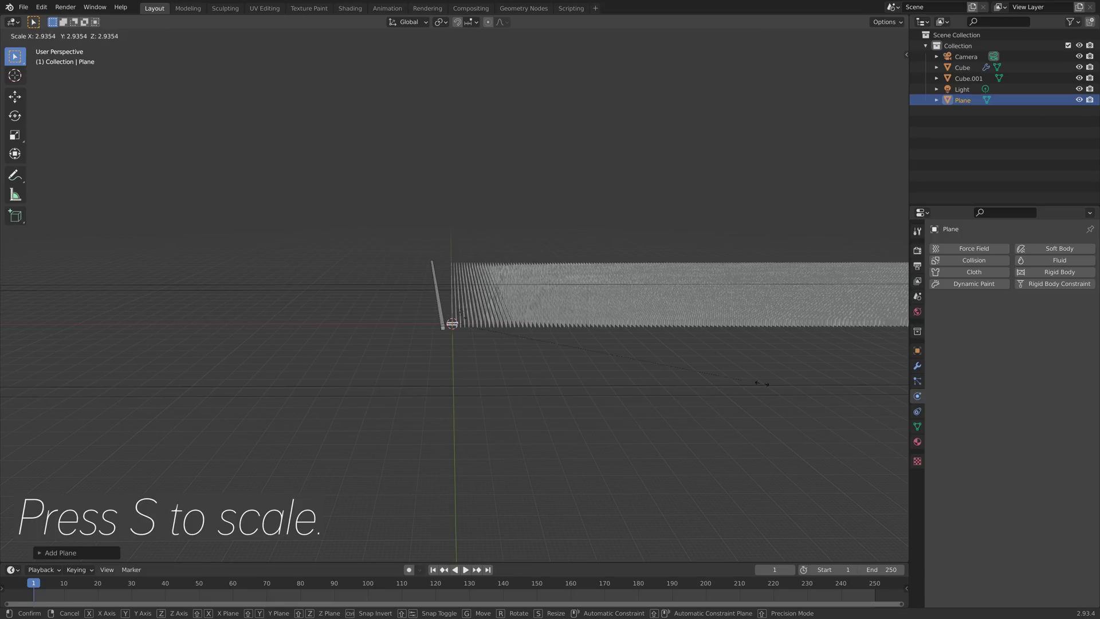
pyautogui.click(752, 167)
pyautogui.press('s')
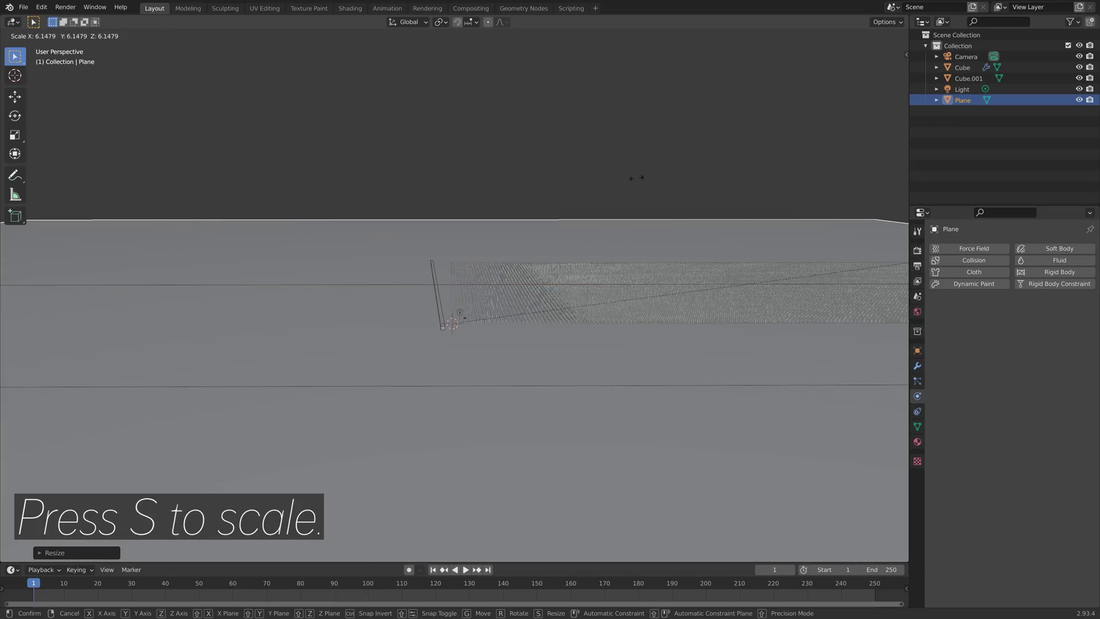
pyautogui.click(632, 177)
# Slide the plane about 321 m along X so it extends beneath the full length of the domino grid
pyautogui.scroll(-2, 693, 290)
pyautogui.moveTo(693, 290); pyautogui.dragTo(553, 281, button='middle')
pyautogui.press('g')
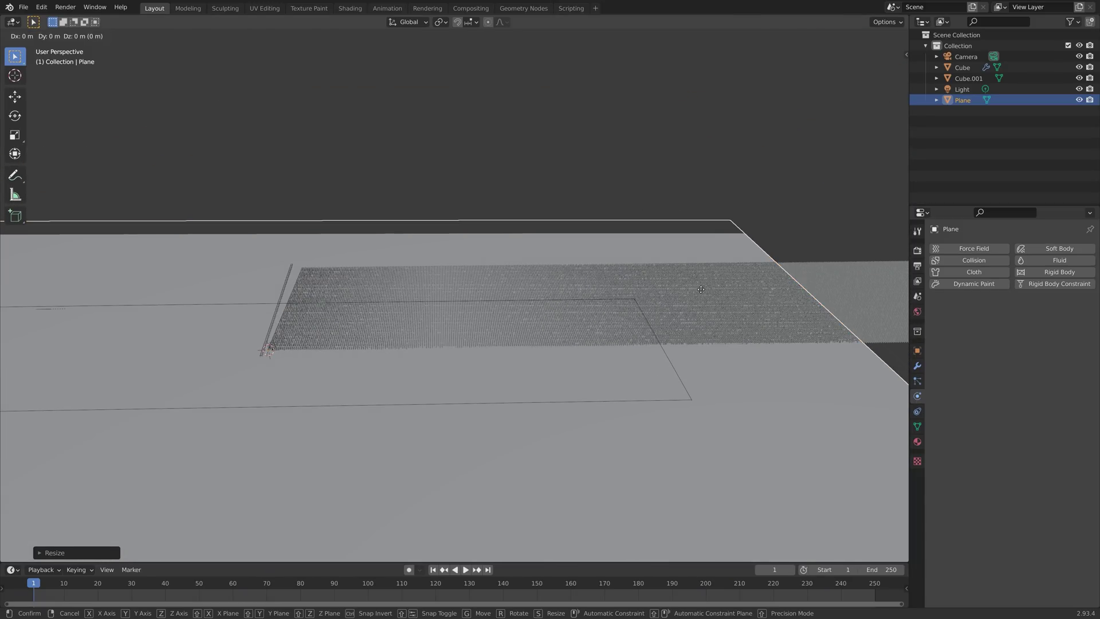
pyautogui.press('x')
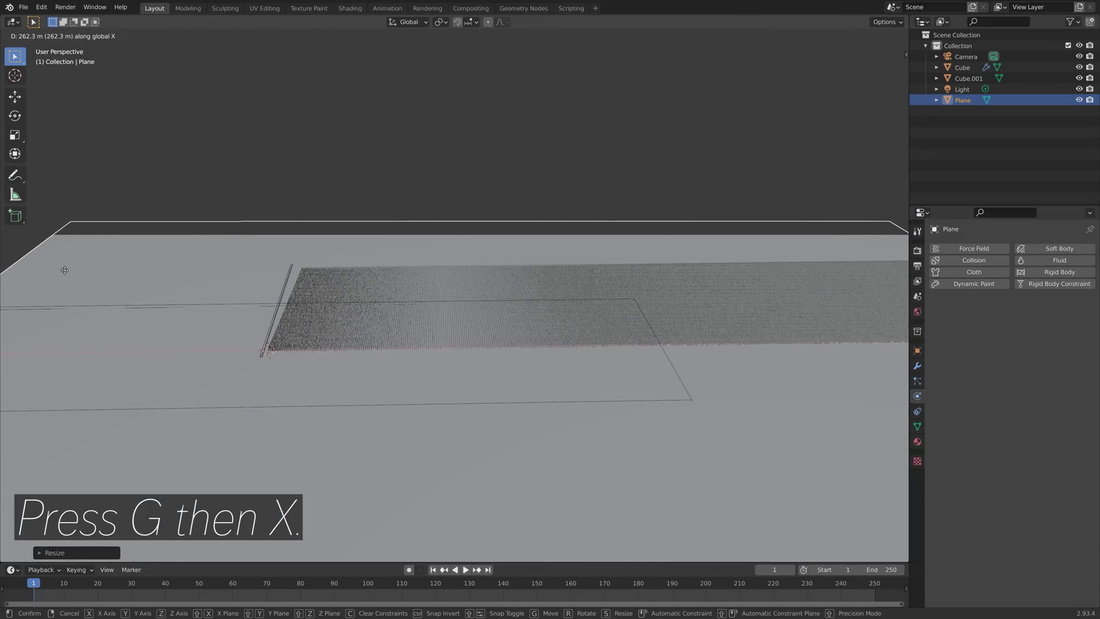
pyautogui.click(114, 275)
# Lower the plane along Z to just beneath the bottom faces of the dominoes
pyautogui.keyDown('shift'); pyautogui.moveTo(620, 306); pyautogui.dragTo(364, 301, button='middle'); pyautogui.keyUp('shift')
pyautogui.press('KP_1')
pyautogui.scroll(7, 364, 298)
pyautogui.keyDown('shift'); pyautogui.moveTo(394, 450); pyautogui.dragTo(567, 508, button='middle'); pyautogui.keyUp('shift')
pyautogui.scroll(9, 527, 344)
pyautogui.scroll(4, 526, 347)
pyautogui.press('g')
pyautogui.press('z')
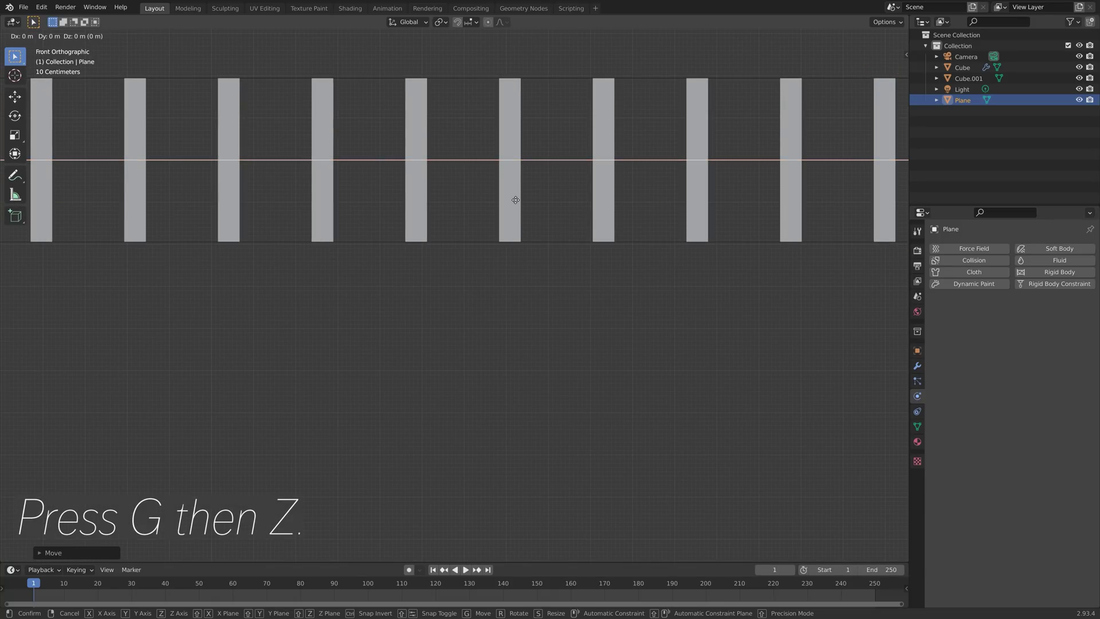
pyautogui.click(508, 281)
pyautogui.scroll(5, 507, 280)
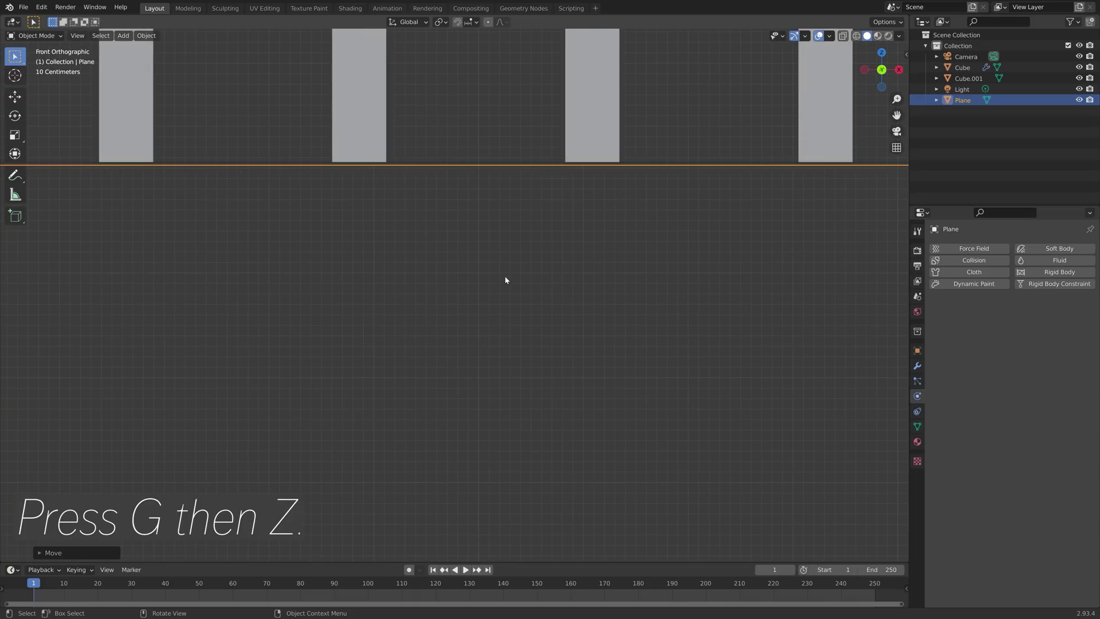
# Fine-tune the plane's height along Z to about -1.96 m, right at the dominoes' base
pyautogui.keyDown('shift'); pyautogui.moveTo(526, 209); pyautogui.dragTo(466, 312, button='middle'); pyautogui.keyUp('shift')
pyautogui.scroll(6, 468, 311)
pyautogui.keyDown('shift'); pyautogui.moveTo(569, 239); pyautogui.dragTo(404, 355, button='middle'); pyautogui.keyUp('shift')
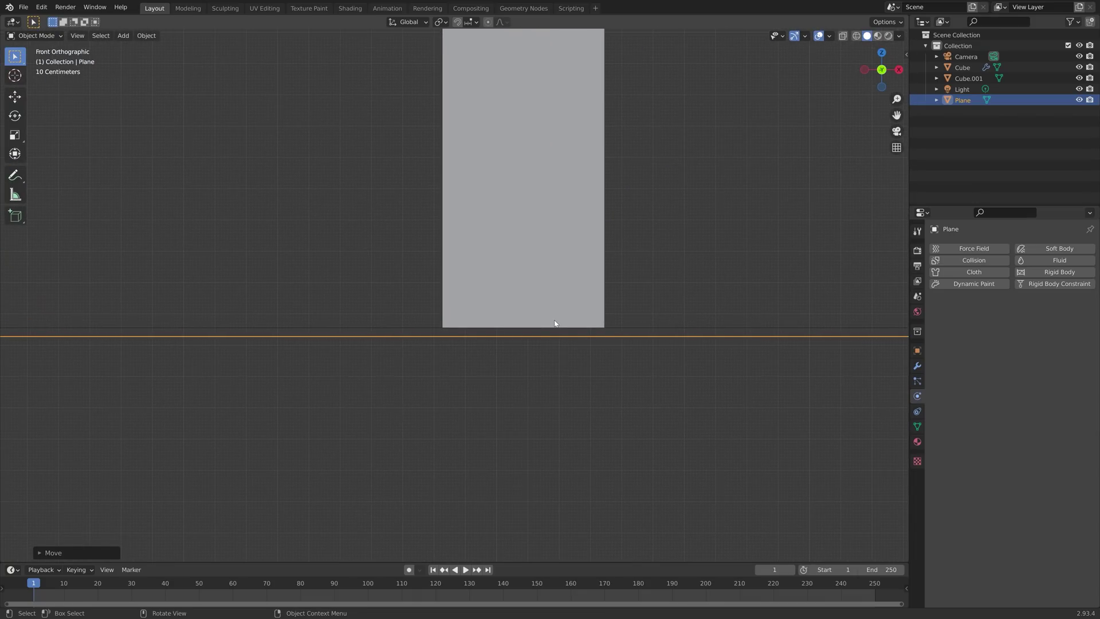
pyautogui.press('g')
pyautogui.press('z')
pyautogui.click(555, 321)
# Save the project under the incremented file name tut3.blend in the Domino folder
pyautogui.moveTo(489, 326)
pyautogui.mouseDown(button='middle')
pyautogui.moveTo(454, 319)
pyautogui.moveTo(490, 363)
pyautogui.moveTo(486, 339)
pyautogui.mouseUp(button='middle')
pyautogui.scroll(-6, 486, 340)
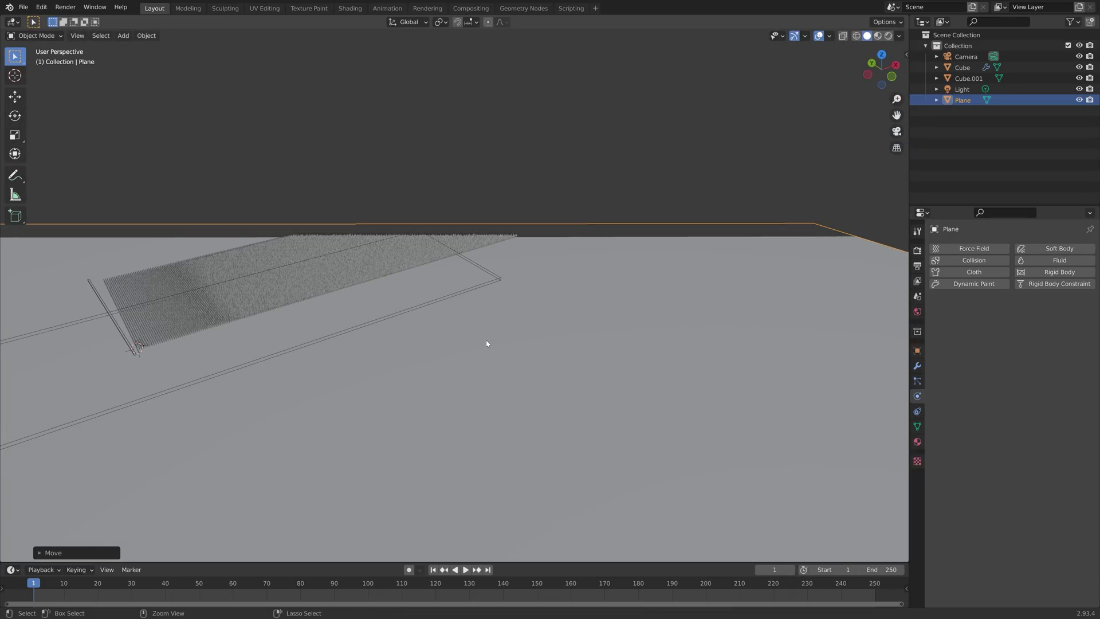
pyautogui.hotkey('ctrl', 'shift', 's')
pyautogui.click(677, 458)
pyautogui.click(677, 459)
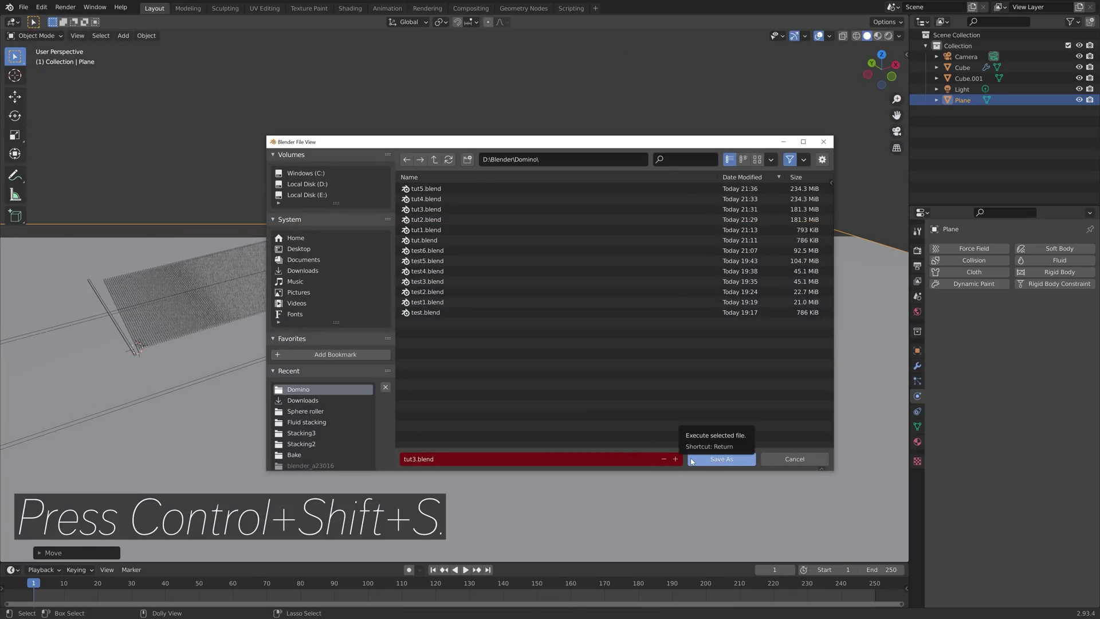
pyautogui.click(721, 459)
# Shift the ground plane along Y by adjusting its location value in the transform properties
pyautogui.keyDown('shift'); pyautogui.moveTo(267, 371); pyautogui.dragTo(579, 364, button='middle'); pyautogui.keyUp('shift')
pyautogui.scroll(4, 511, 386)
pyautogui.scroll(-5, 737, 301)
pyautogui.press('n')
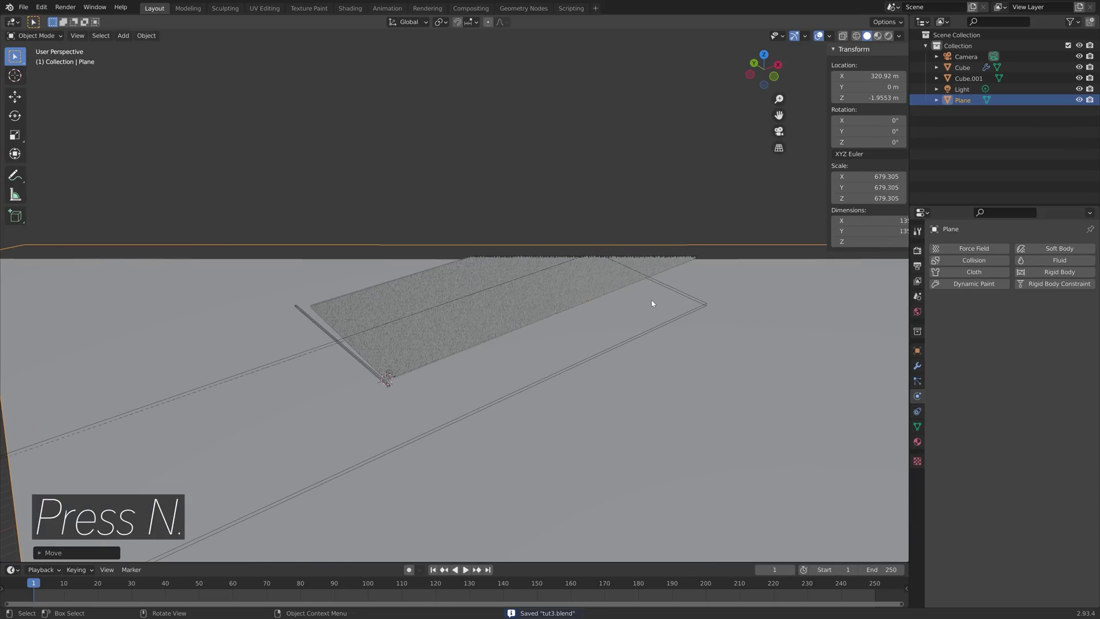
pyautogui.click(904, 101)
pyautogui.moveTo(865, 87); pyautogui.dragTo(934, 88)
pyautogui.press('n')
# Select the domino grid and apply both of its array modifiers
pyautogui.scroll(3, 573, 270)
pyautogui.scroll(-1, 459, 338)
pyautogui.click(433, 352)
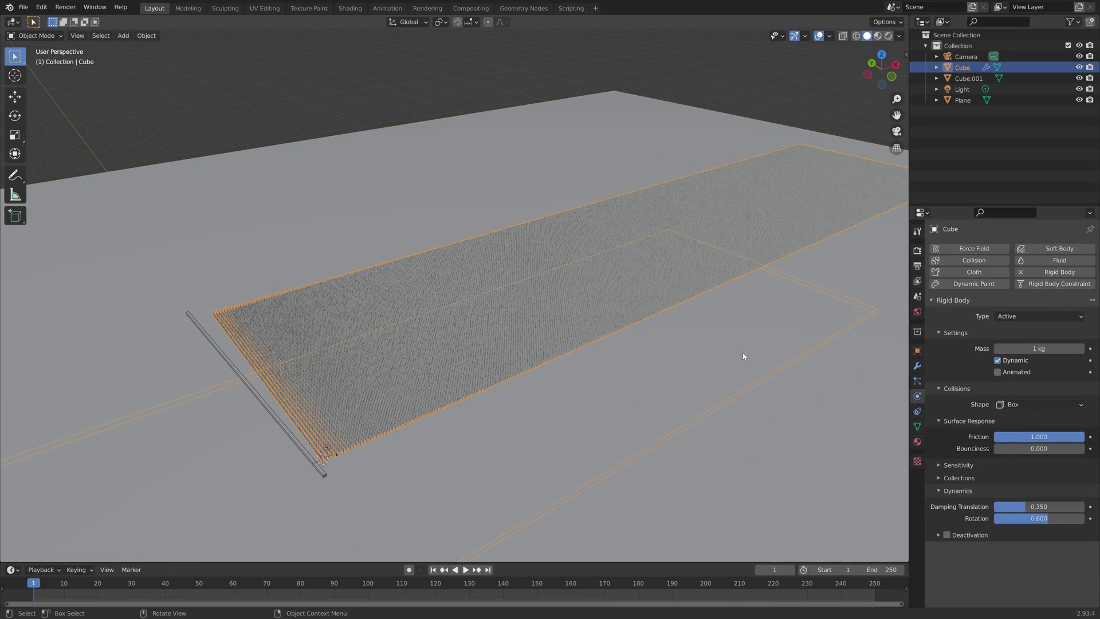
pyautogui.moveTo(773, 356); pyautogui.dragTo(690, 284, button='middle')
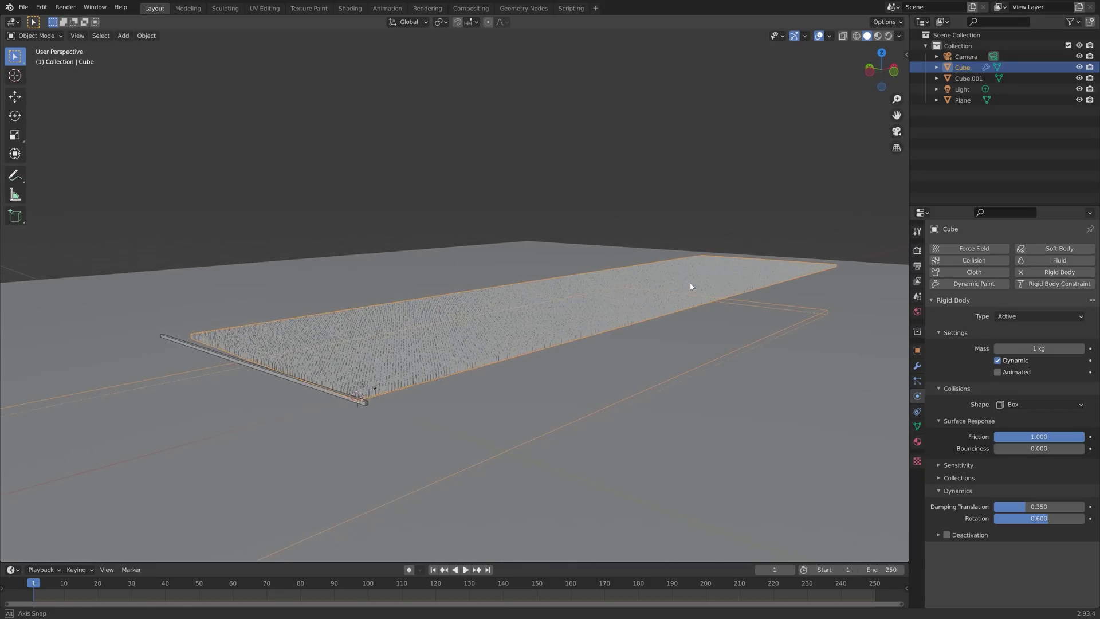
pyautogui.click(918, 366)
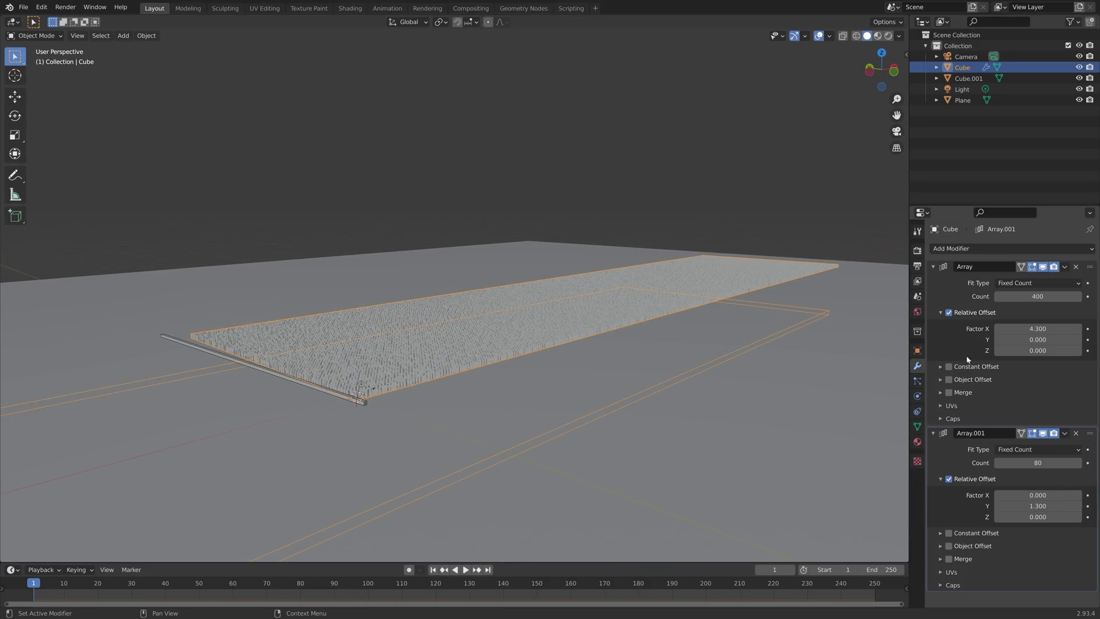
pyautogui.click(1065, 268)
pyautogui.click(1055, 279)
pyautogui.click(1065, 267)
pyautogui.click(1054, 280)
pyautogui.scroll(5, 457, 344)
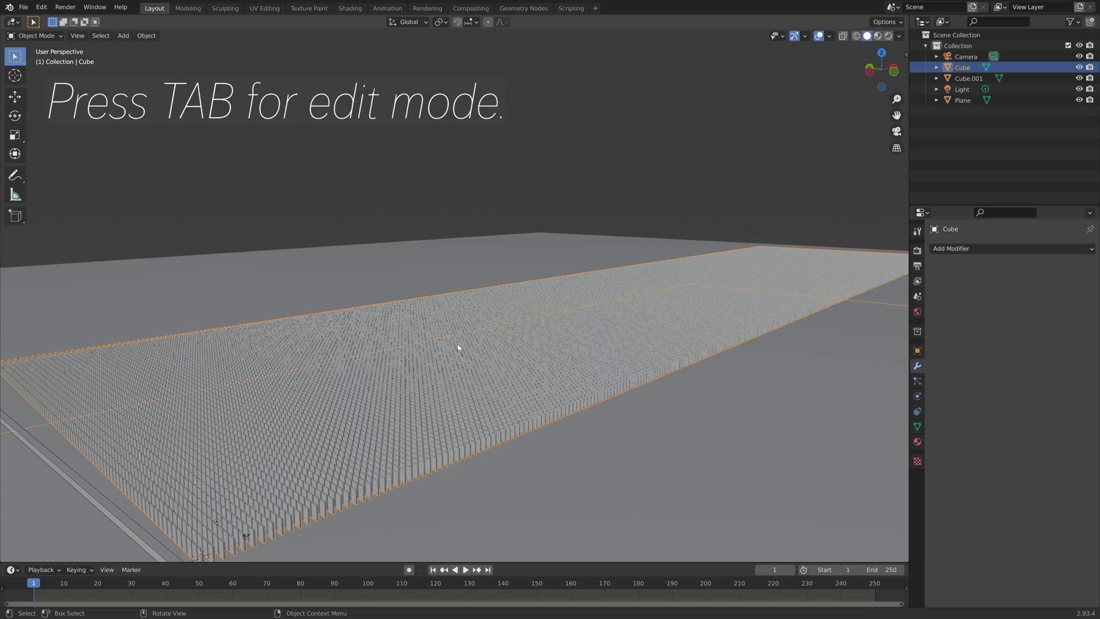
# Separate the domino grid mesh by loose parts so that each domino is its own object
pyautogui.press('Tab')
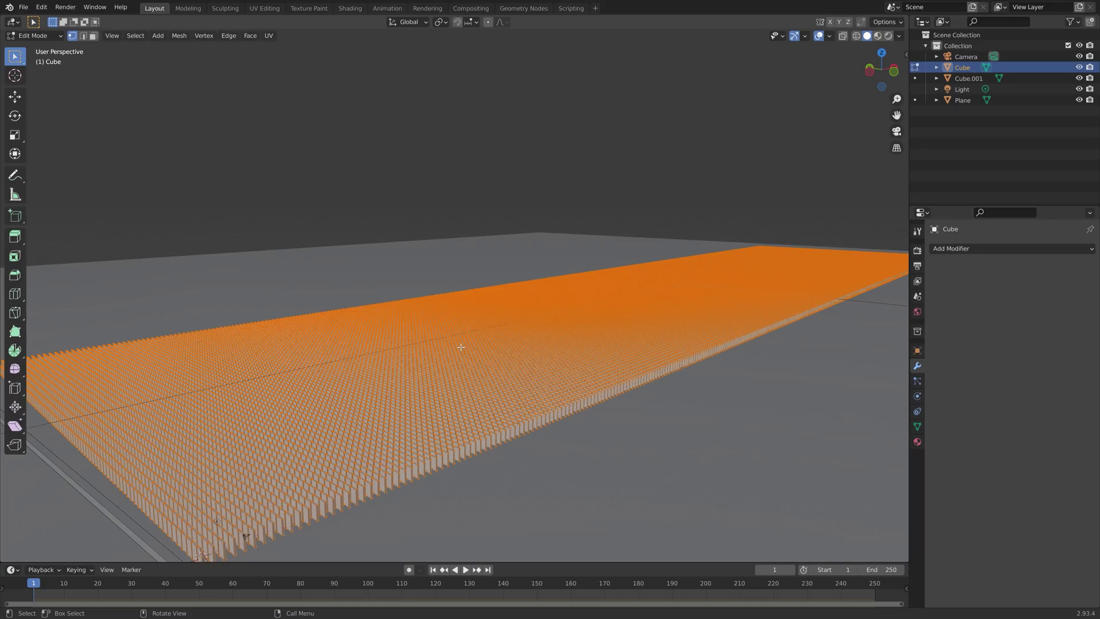
pyautogui.press('p')
pyautogui.click(450, 351)
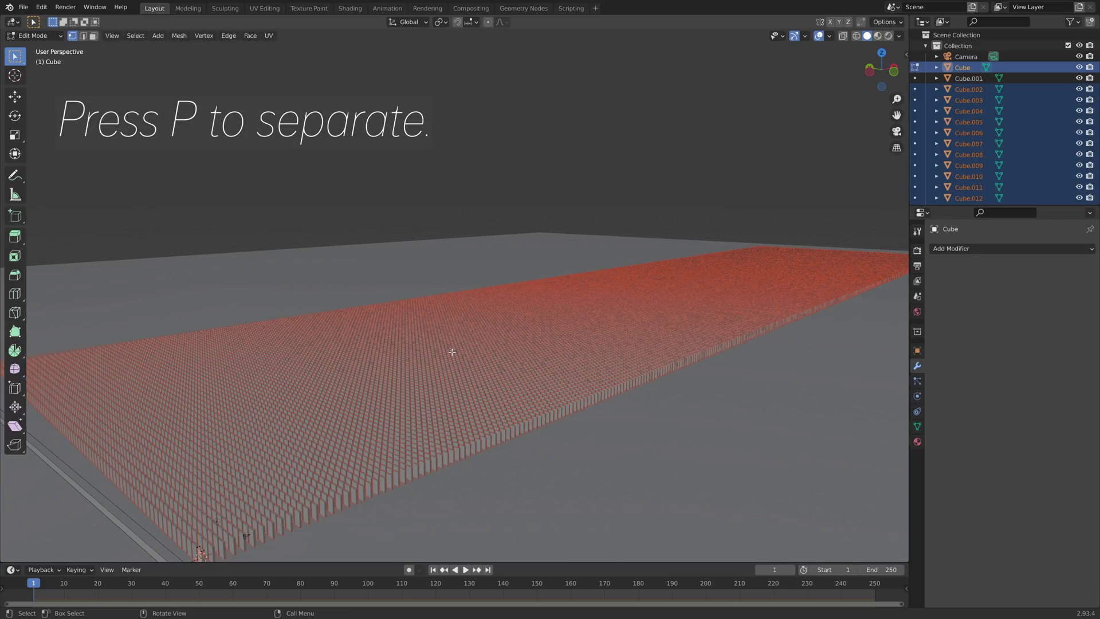
pyautogui.press('Tab')
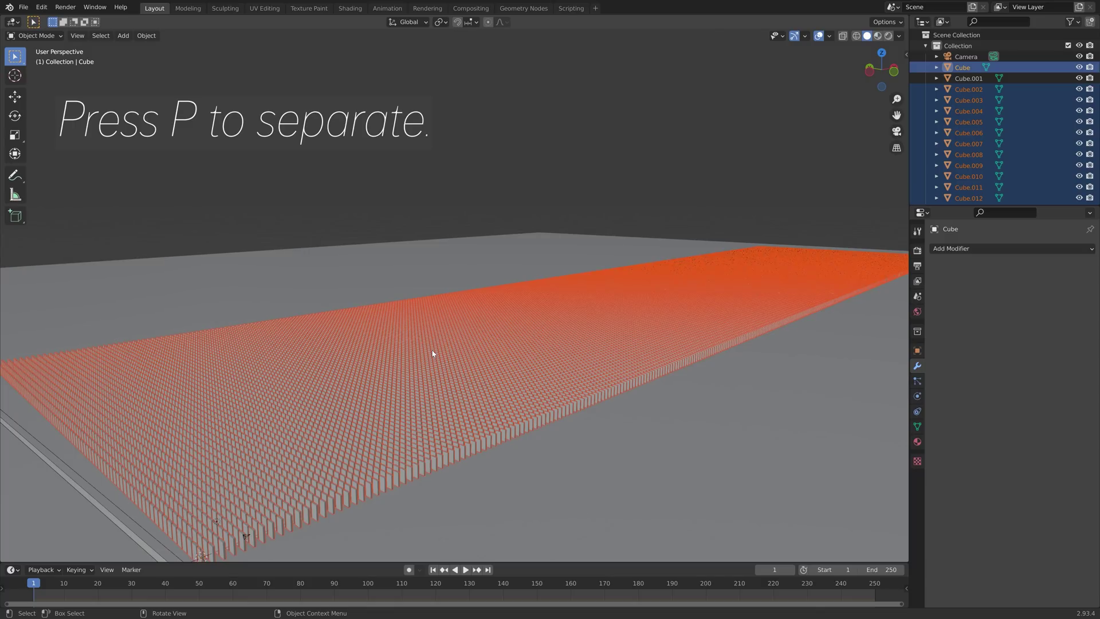
# Set the origin of all the selected dominoes to their own geometry
pyautogui.click(146, 36)
pyautogui.moveTo(154, 58)
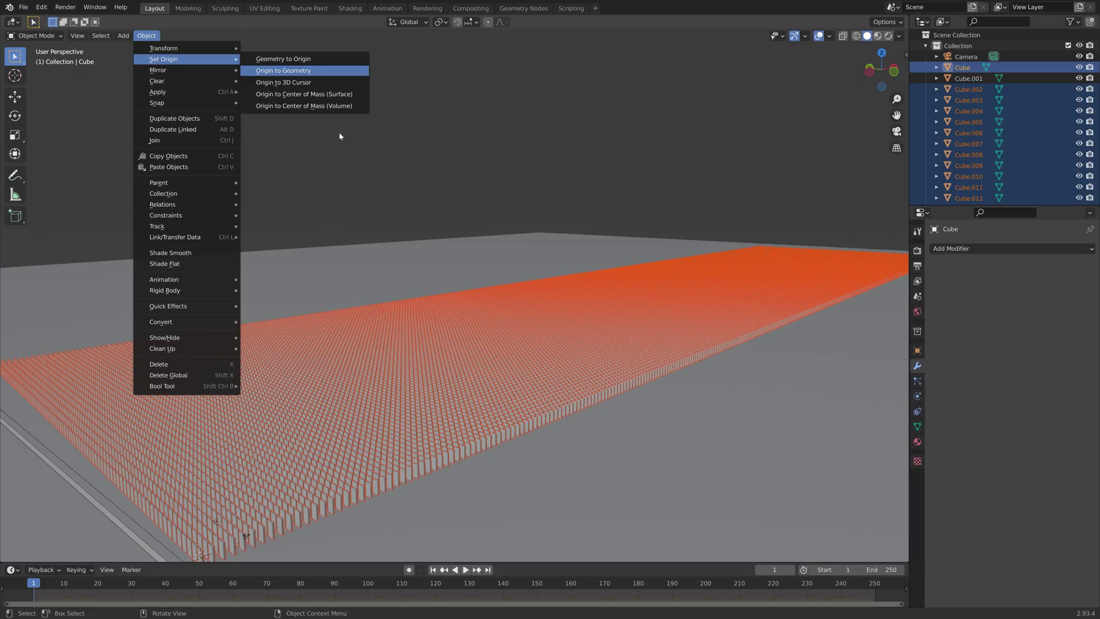
pyautogui.press('Return')
pyautogui.moveTo(339, 136); pyautogui.dragTo(227, 335, button='middle')
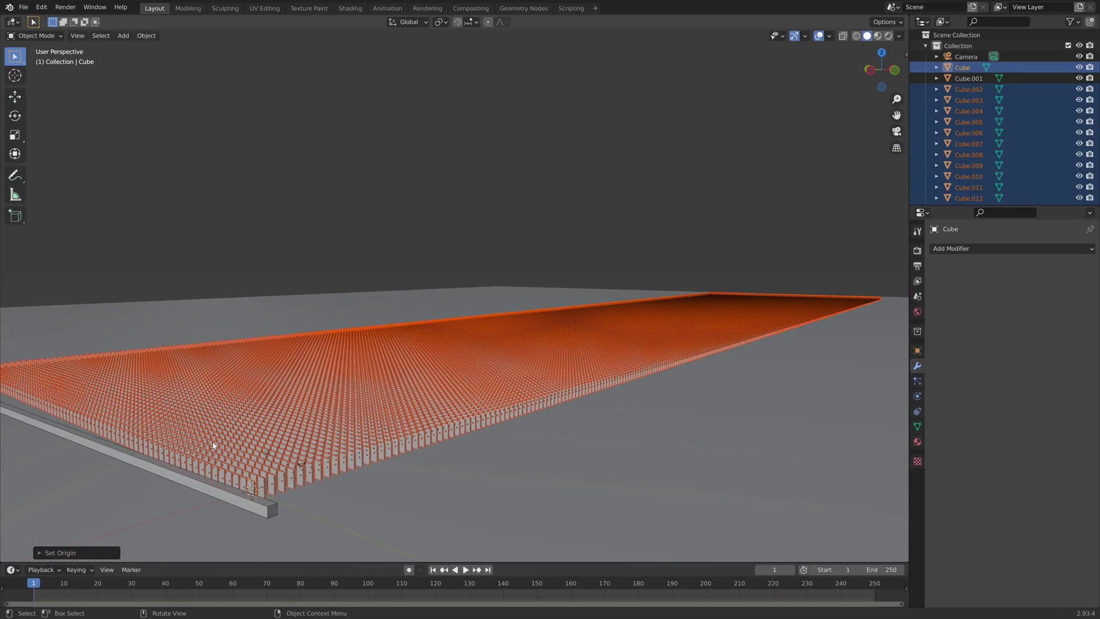
# Save the project under the next incremented file name in the Domino folder
pyautogui.hotkey('ctrl', 'shift', 's')
pyautogui.click(705, 463)
# In front view, move the pusher bar to about X -7.91 m, Z 0.85 m, just short of the first domino row
pyautogui.click(227, 492)
pyautogui.press('KP_1')
pyautogui.click(100, 360)
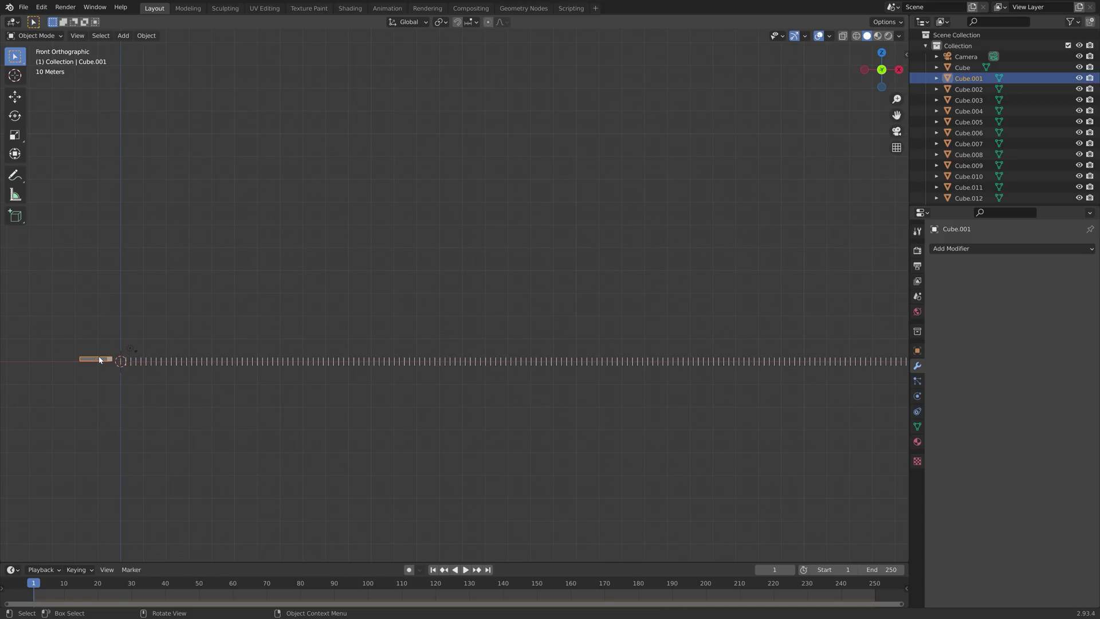
pyautogui.click(918, 396)
pyautogui.scroll(5, 175, 372)
pyautogui.keyDown('shift'); pyautogui.moveTo(142, 371); pyautogui.dragTo(849, 301, button='middle'); pyautogui.keyUp('shift')
pyautogui.scroll(6, 344, 421)
pyautogui.keyDown('shift'); pyautogui.moveTo(262, 441); pyautogui.dragTo(619, 275, button='middle'); pyautogui.keyUp('shift')
pyautogui.press('g')
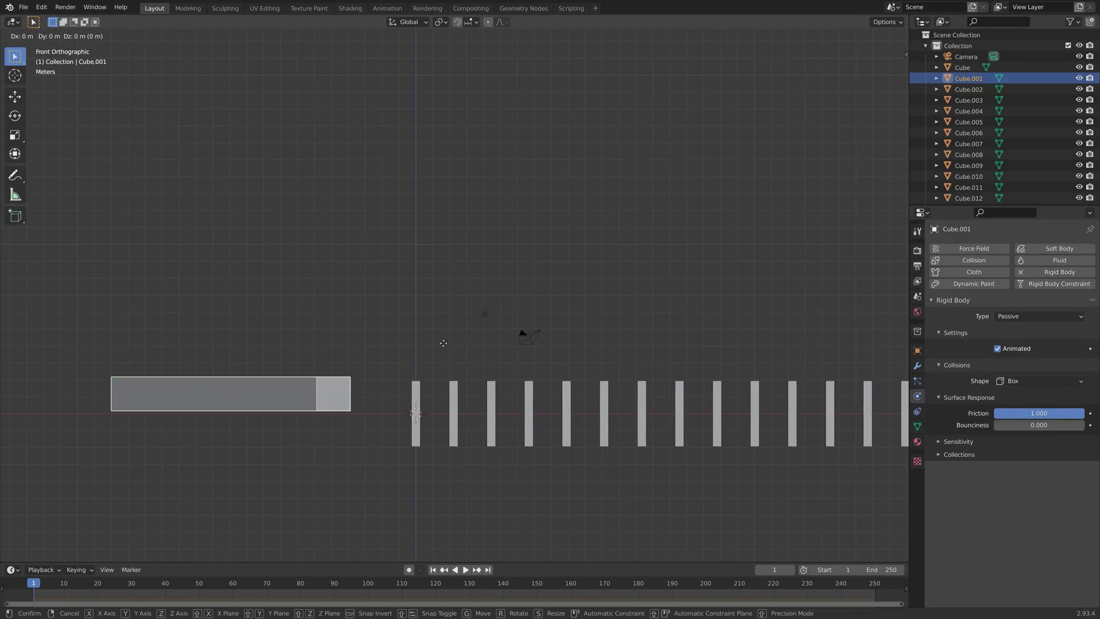
pyautogui.click(470, 342)
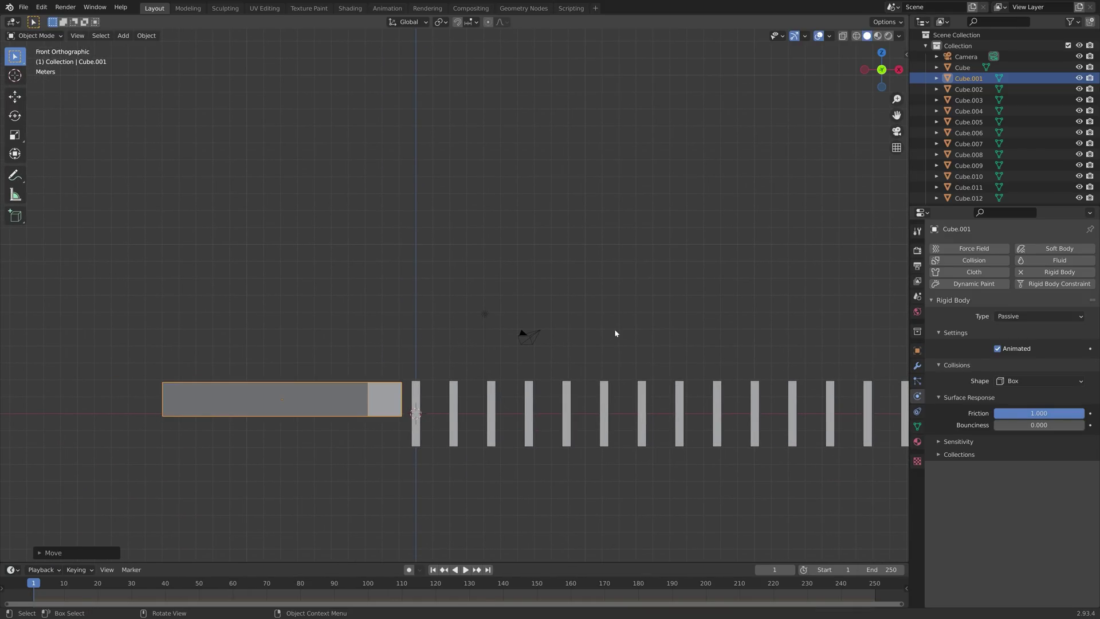
# Keyframe the pusher bar's location at frame 1
pyautogui.press('n')
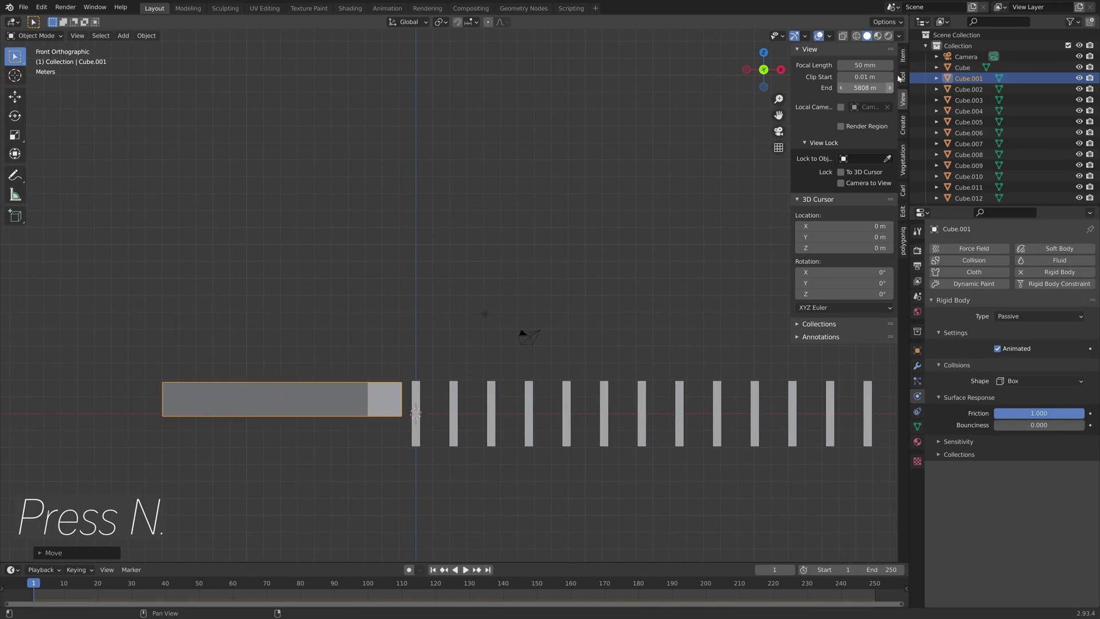
pyautogui.click(903, 56)
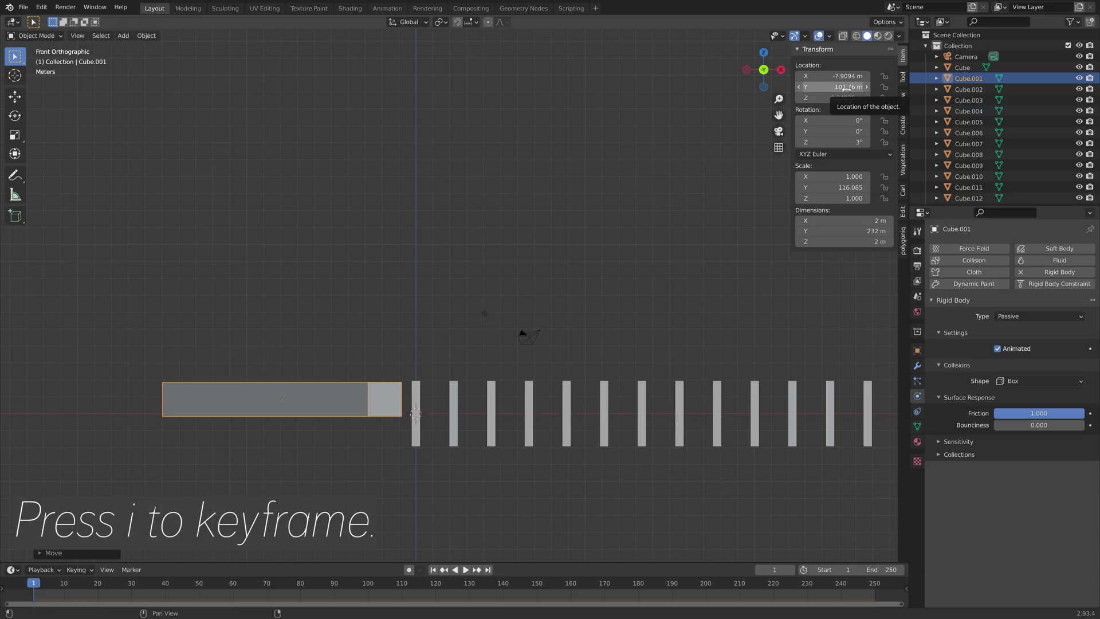
pyautogui.press('i')
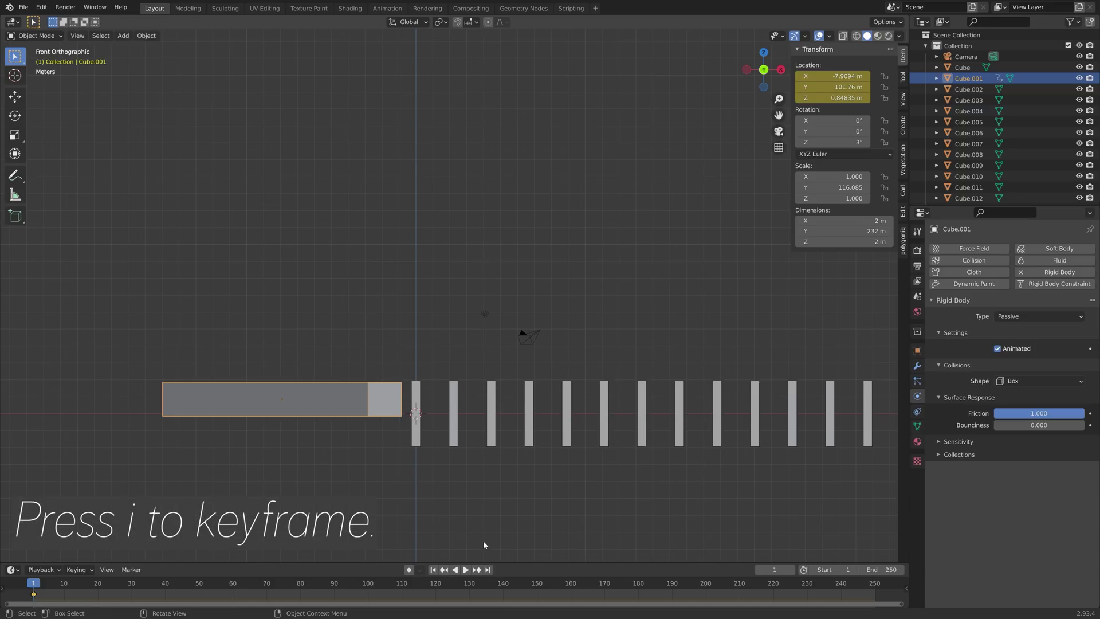
# At frame 200, move the pusher bar along X to about 5.19 m, into the first rows of dominoes
pyautogui.click(763, 570)
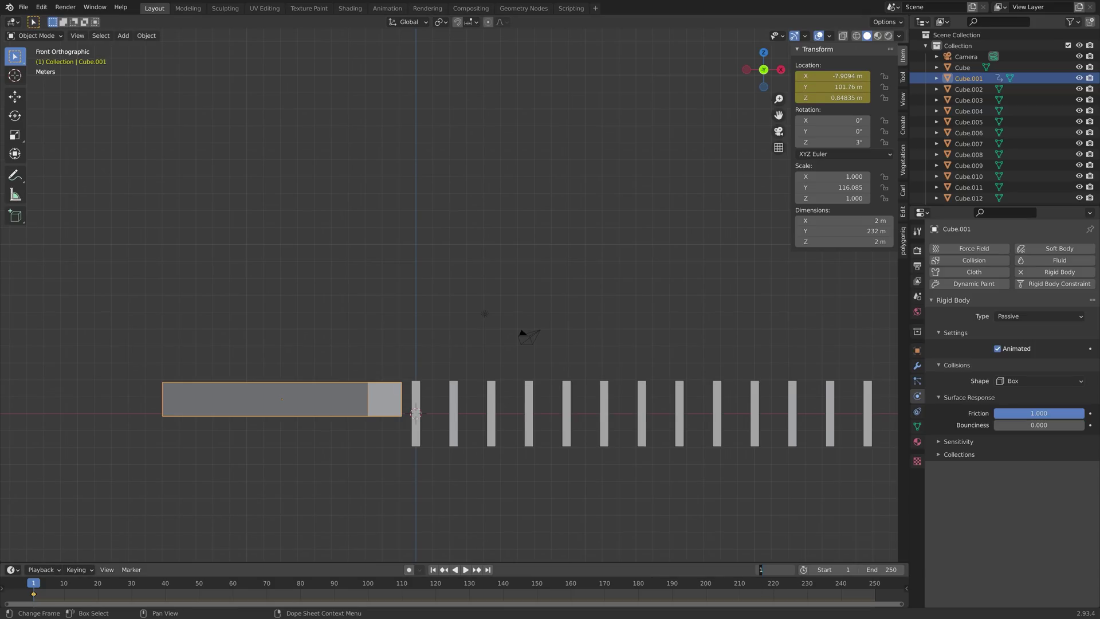
pyautogui.write('200')
pyautogui.press('Return')
pyautogui.press('KP_7')
pyautogui.scroll(-8, 503, 421)
pyautogui.keyDown('shift'); pyautogui.moveTo(459, 100); pyautogui.dragTo(490, 365, button='middle'); pyautogui.keyUp('shift')
pyautogui.scroll(6, 490, 365)
pyautogui.keyDown('shift'); pyautogui.moveTo(444, 286); pyautogui.dragTo(394, 218, button='middle'); pyautogui.keyUp('shift')
pyautogui.press('g')
pyautogui.press('x')
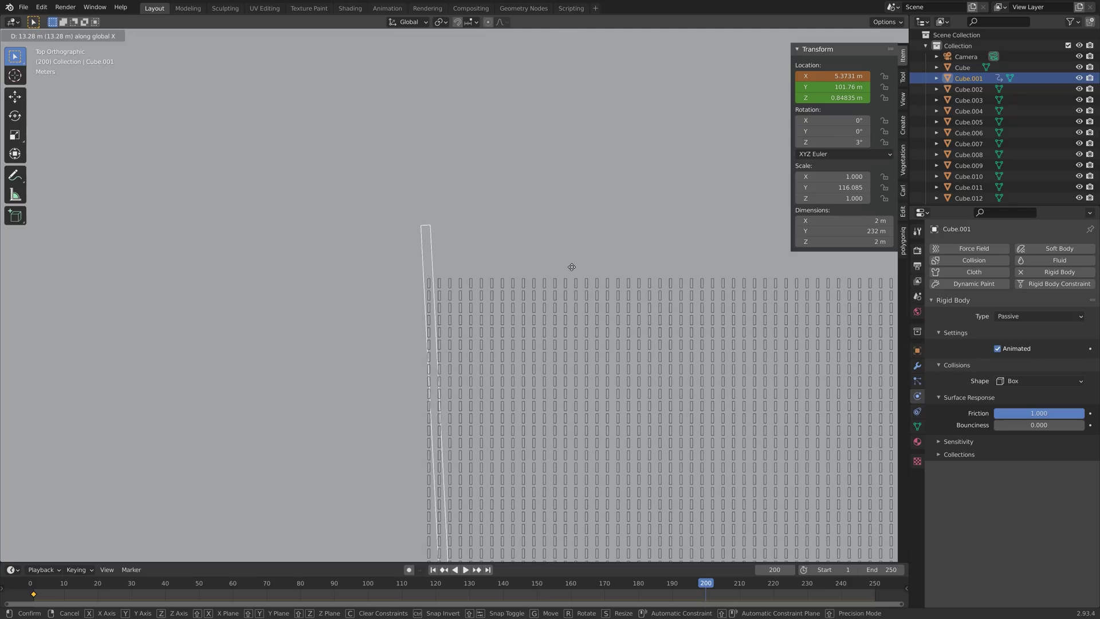
pyautogui.click(567, 265)
# Keyframe the pusher bar's location at frame 200
pyautogui.scroll(-8, 484, 336)
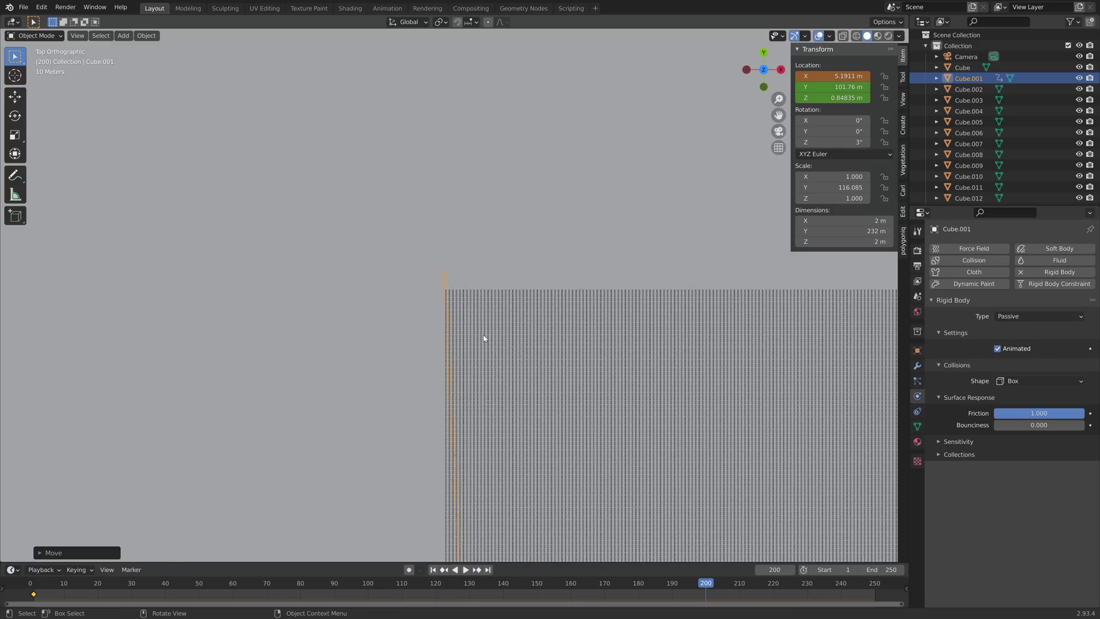
pyautogui.scroll(6, 476, 332)
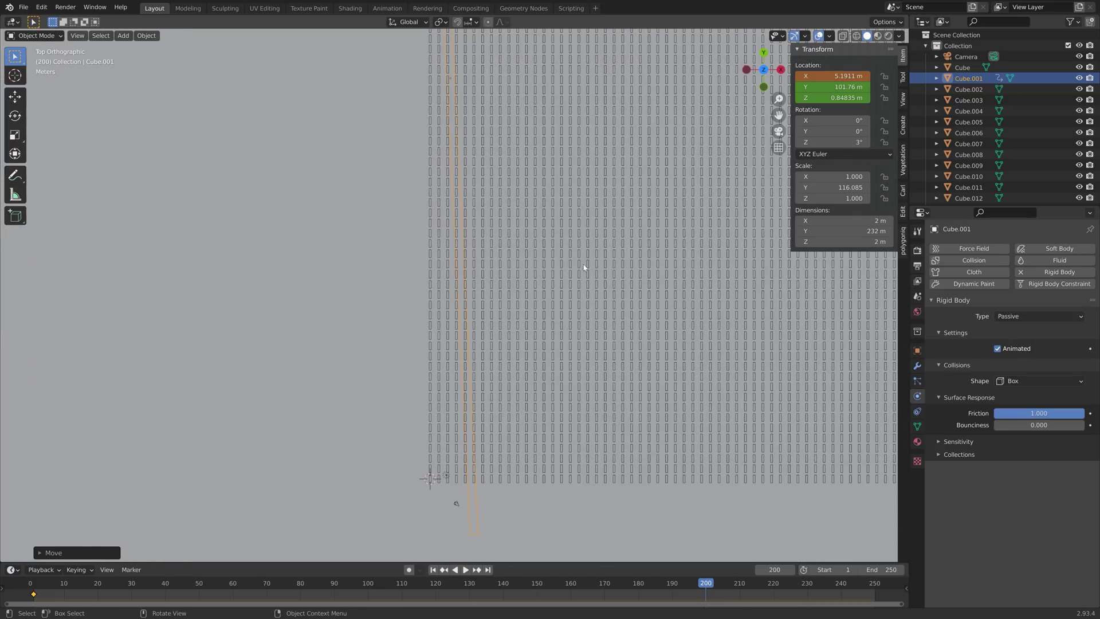
pyautogui.press('i')
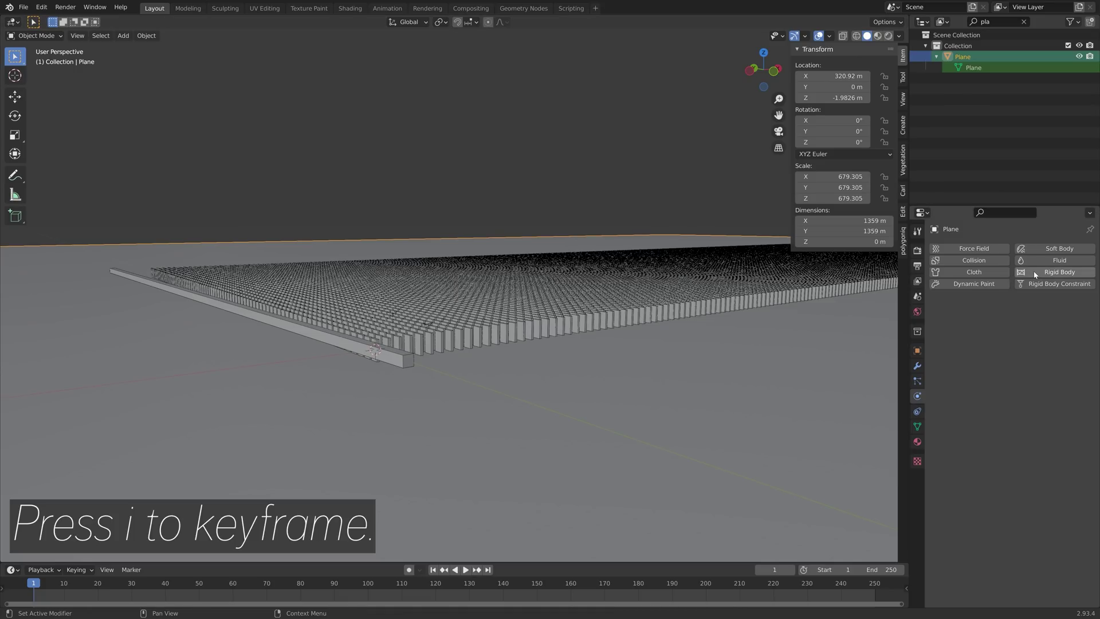
# Give the ground plane a rigid body with type Passive and collision shape Mesh
pyautogui.click(1036, 273)
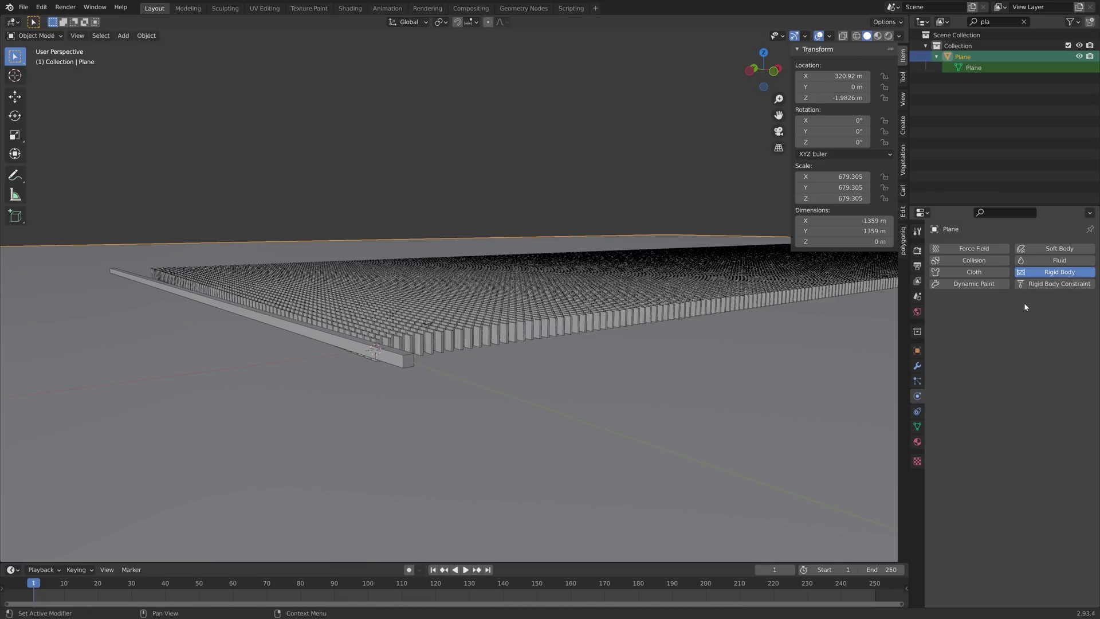
pyautogui.click(1020, 315)
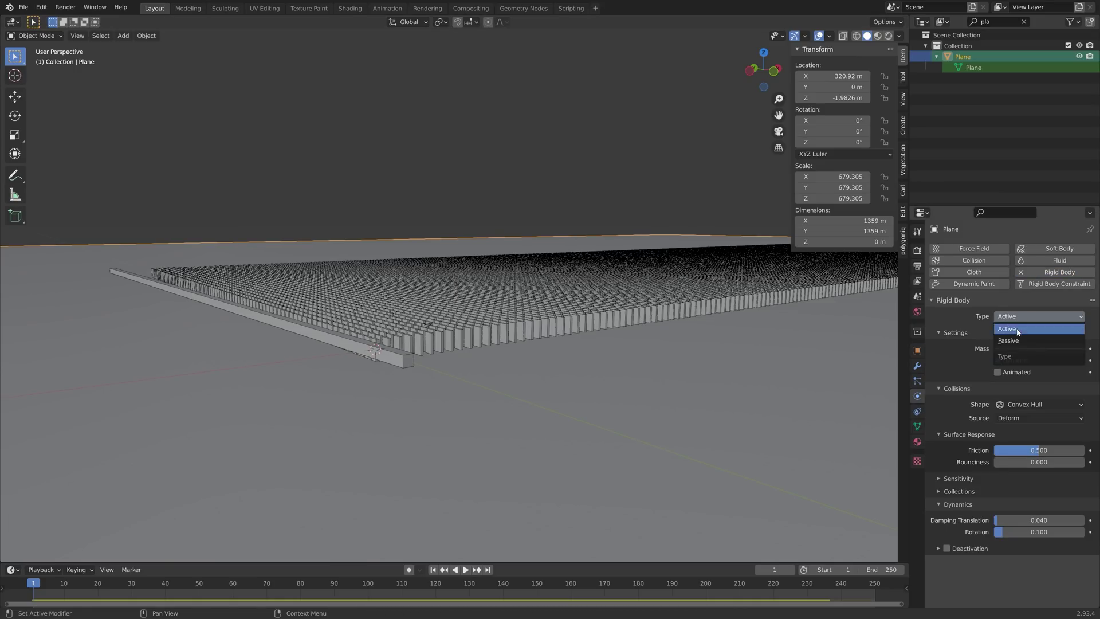
pyautogui.click(1018, 343)
pyautogui.click(1021, 383)
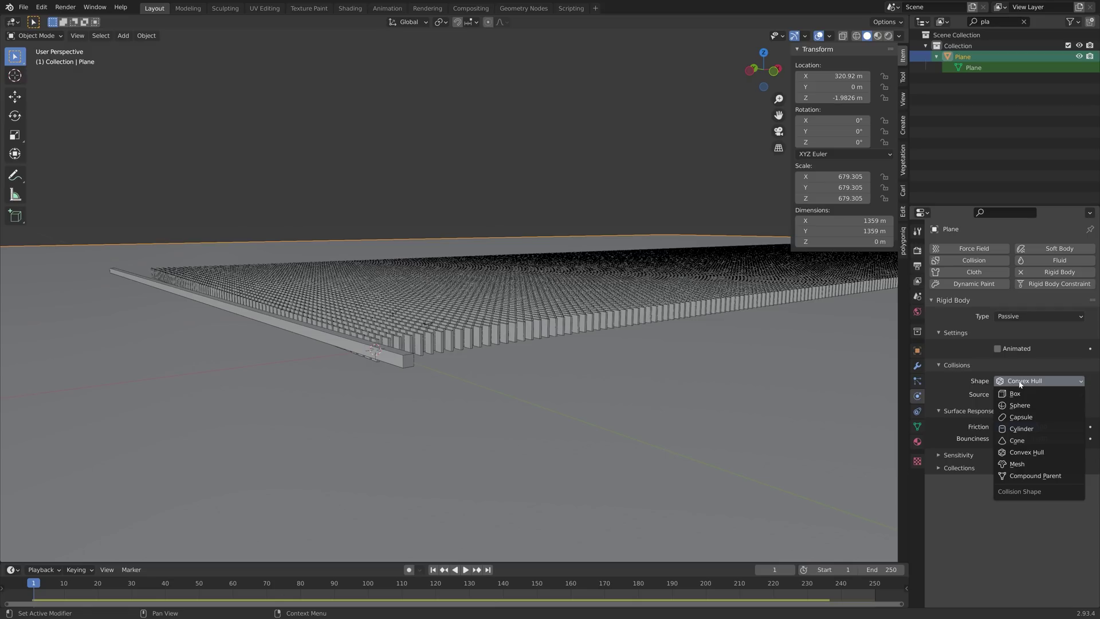
pyautogui.click(1024, 465)
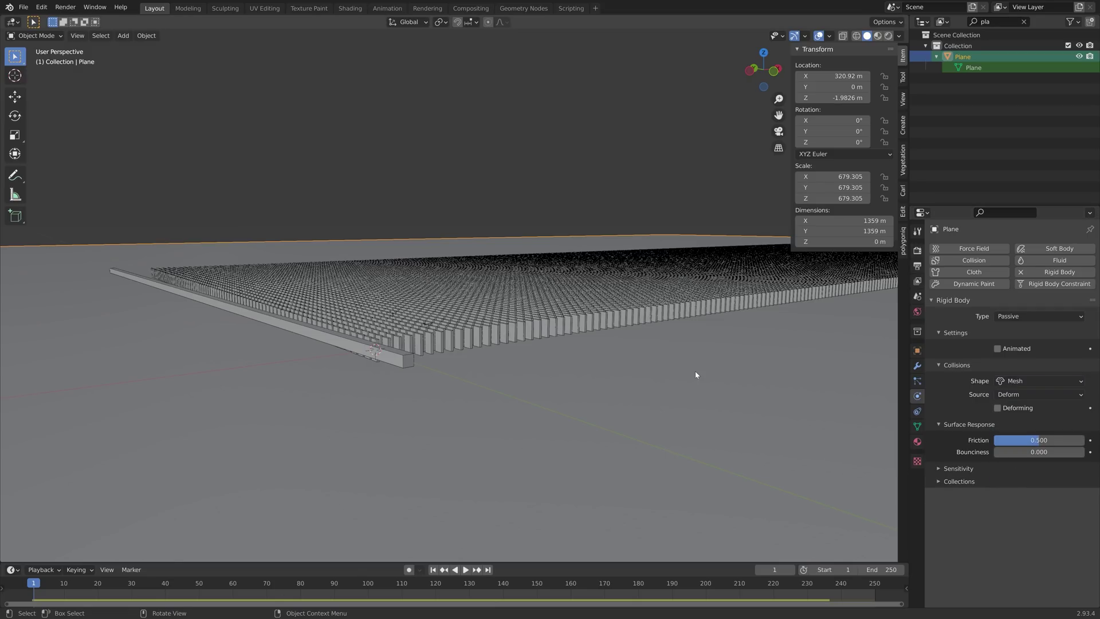
# In front view, raise the ground plane along Z to about -1.96 m, just beneath the dominoes' bases
pyautogui.press('KP_1')
pyautogui.scroll(12, 445, 436)
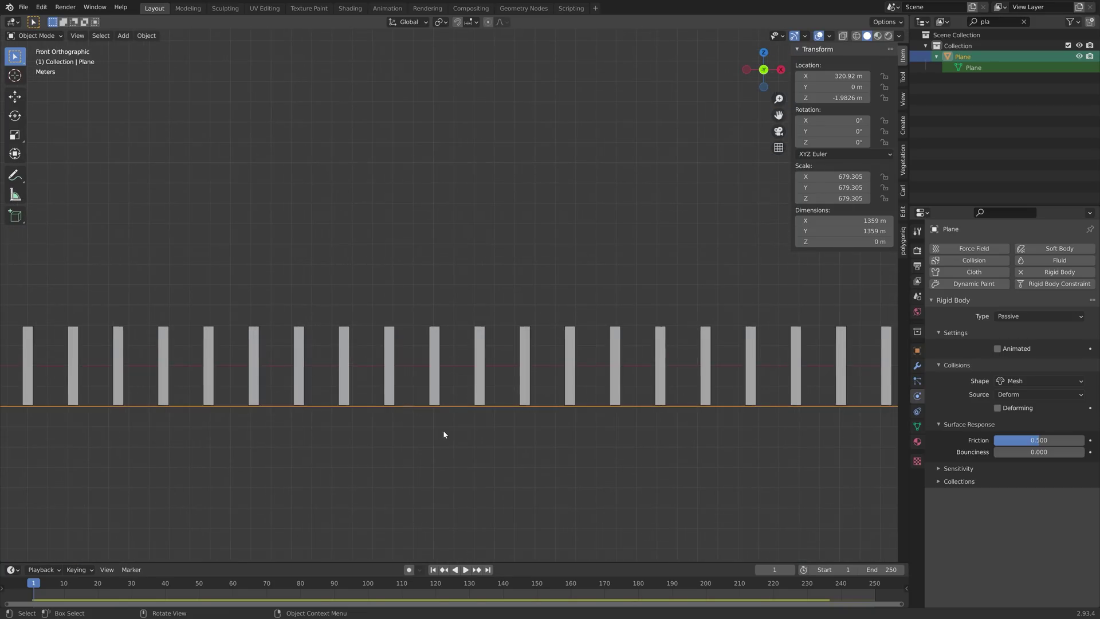
pyautogui.keyDown('shift'); pyautogui.moveTo(445, 450); pyautogui.dragTo(448, 169, button='middle'); pyautogui.keyUp('shift')
pyautogui.scroll(8, 409, 260)
pyautogui.scroll(-1, 398, 414)
pyautogui.keyDown('shift'); pyautogui.moveTo(398, 415); pyautogui.dragTo(516, 274, button='middle'); pyautogui.keyUp('shift')
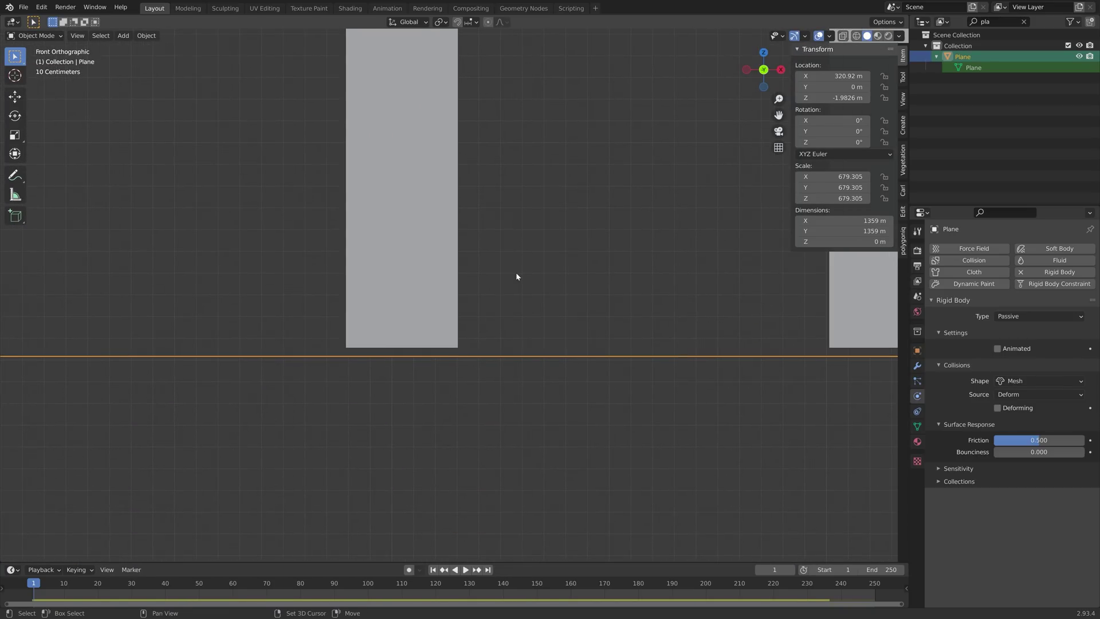
pyautogui.press('g')
pyautogui.press('z')
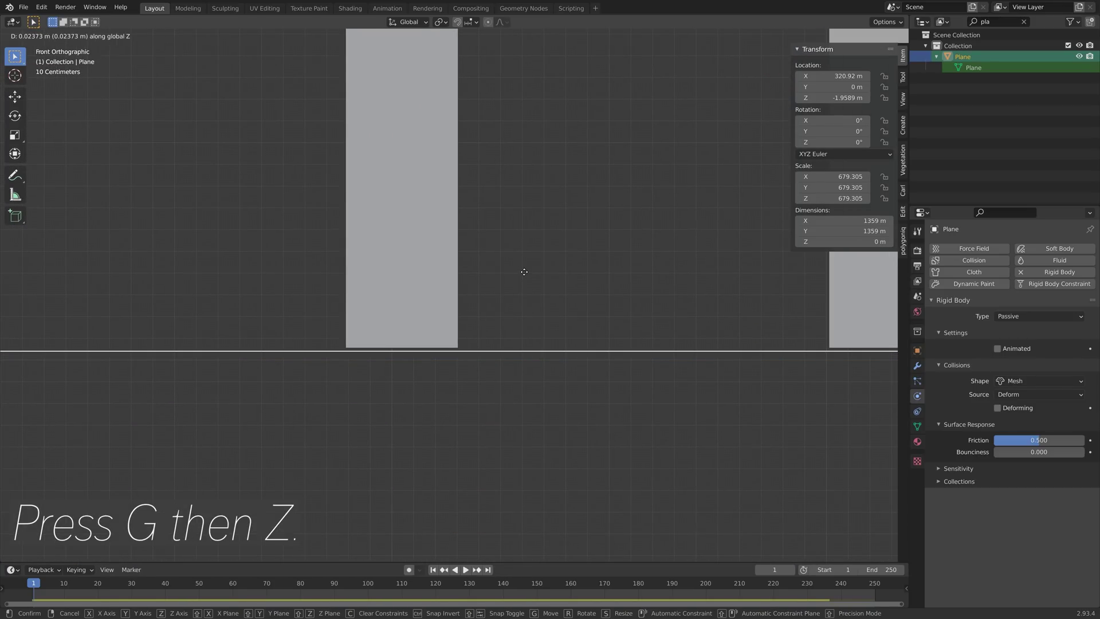
pyautogui.click(521, 271)
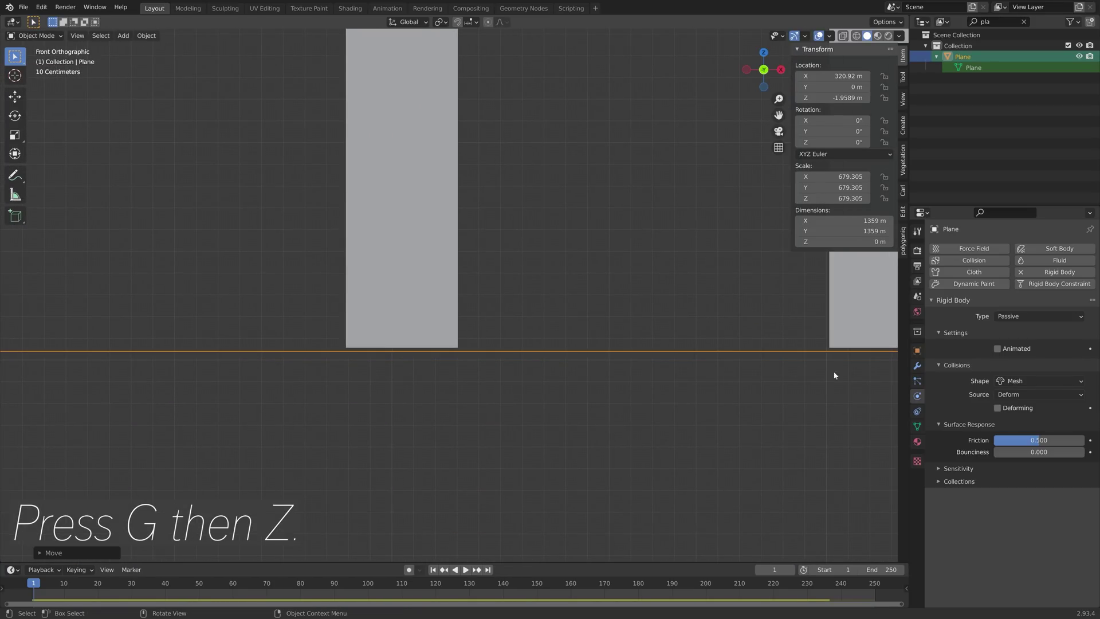
# Save the project as tut6.blend in the Domino folder and bake the rigid body world simulation
pyautogui.click(917, 298)
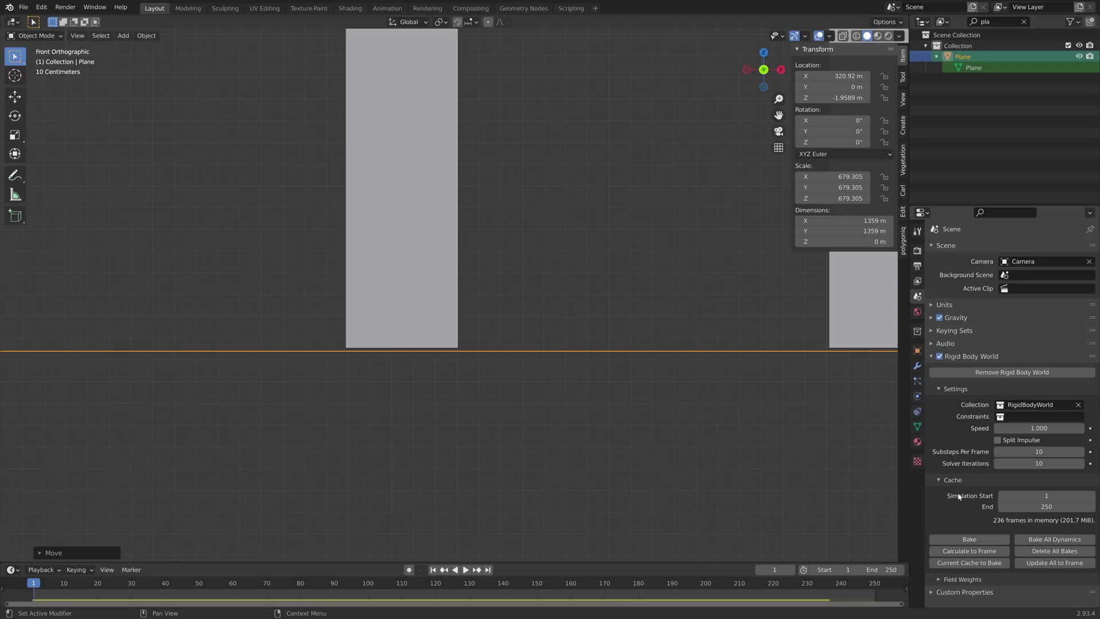
pyautogui.hotkey('ctrl', 'shift', 's')
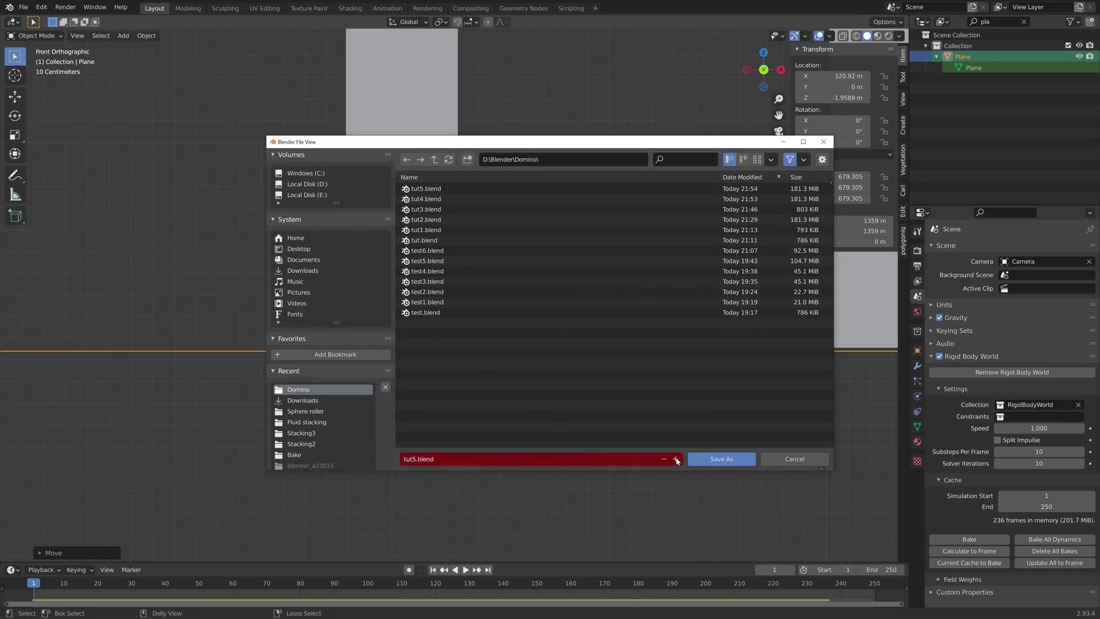
pyautogui.click(704, 459)
pyautogui.click(969, 540)
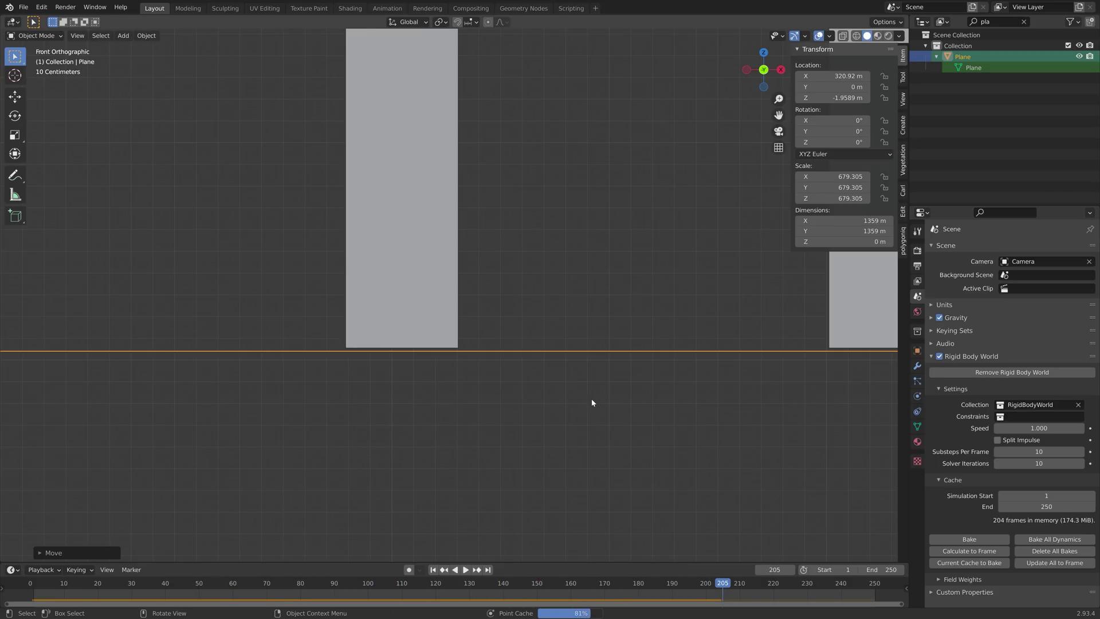
# Play back the baked simulation and examine how far the toppling has spread across the domino field around frame 207
pyautogui.scroll(-6, 483, 348)
pyautogui.scroll(-4, 485, 335)
pyautogui.moveTo(485, 336); pyautogui.dragTo(438, 447, button='middle')
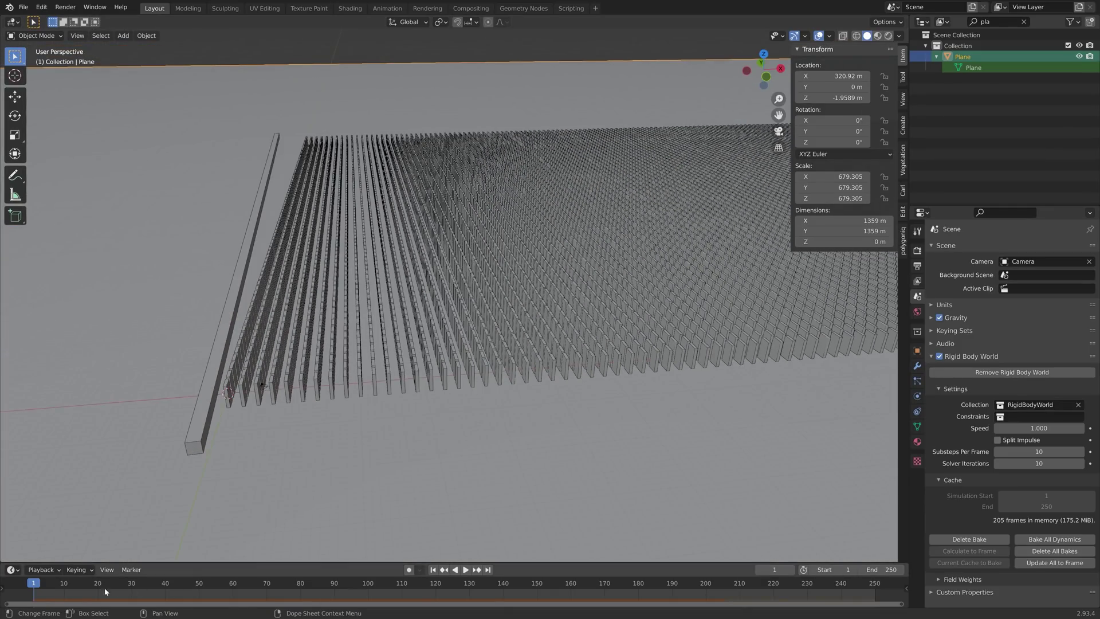
pyautogui.press('space')
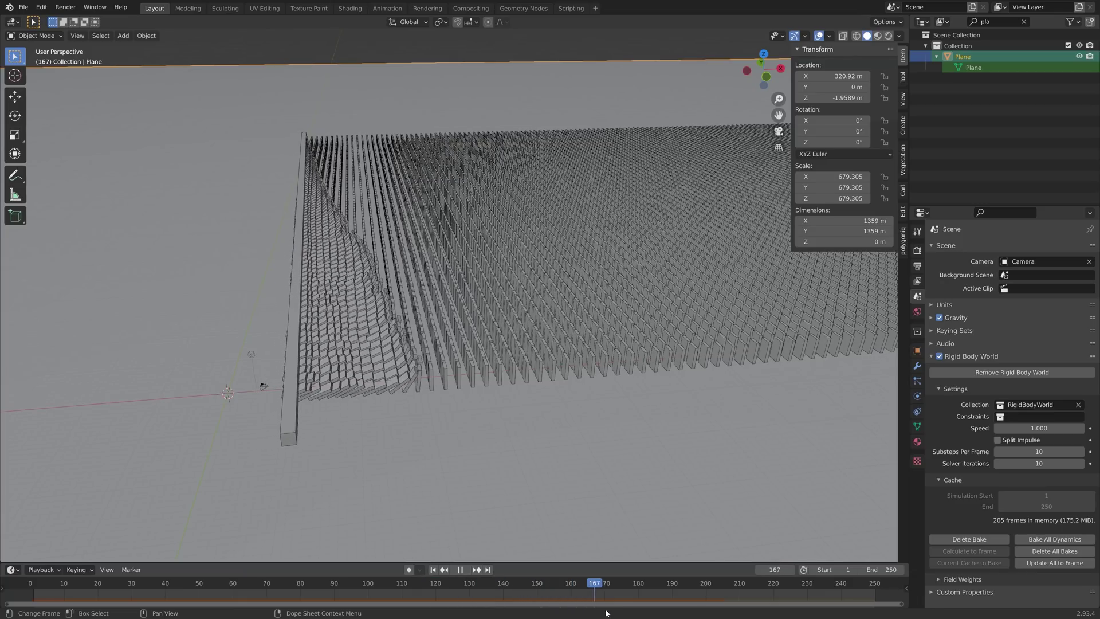
pyautogui.press('space')
pyautogui.click(730, 589)
pyautogui.scroll(-5, 594, 349)
pyautogui.keyDown('shift'); pyautogui.moveTo(671, 344); pyautogui.dragTo(338, 437, button='middle'); pyautogui.keyUp('shift')
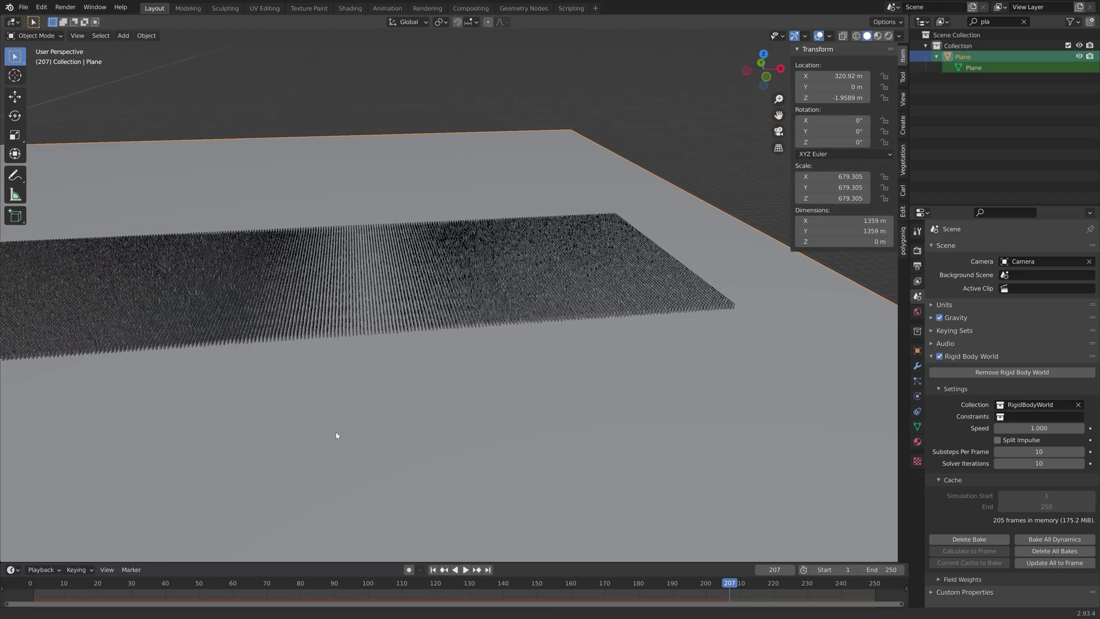
pyautogui.moveTo(522, 440); pyautogui.dragTo(579, 383, button='middle')
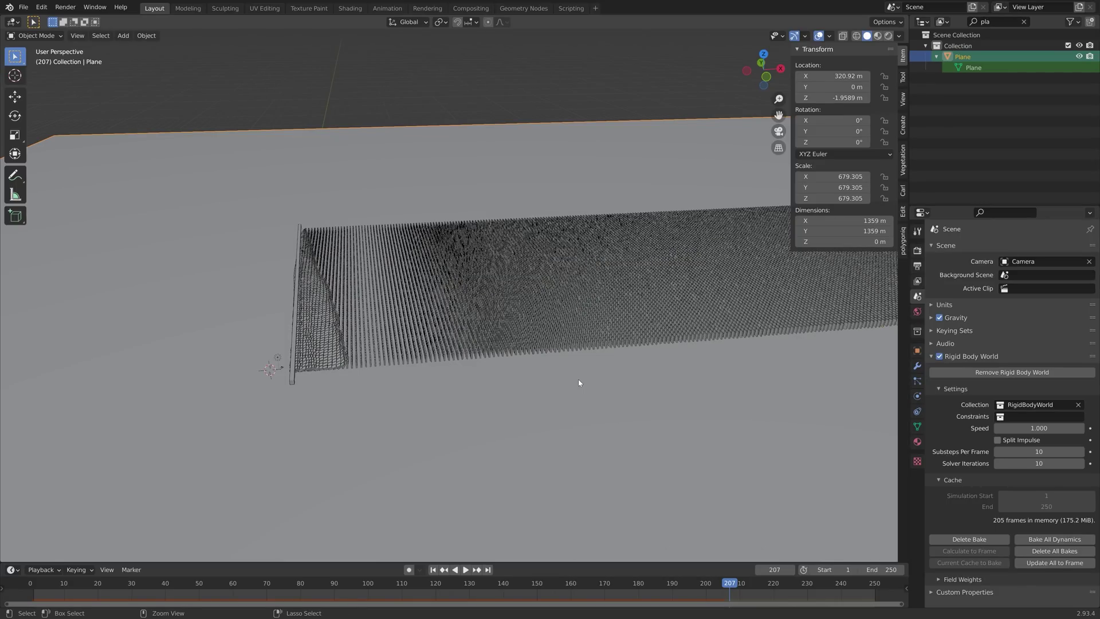
# Save the project under the incremented file name tut7.blend in the Domino folder
pyautogui.hotkey('ctrl', 'shift', 's')
pyautogui.click(675, 459)
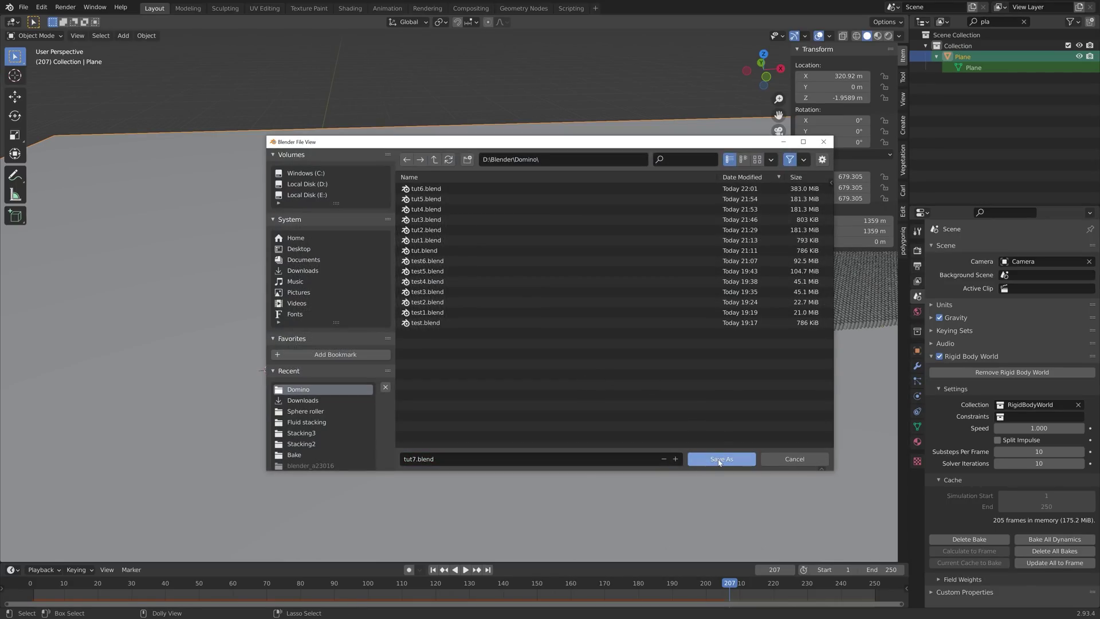
pyautogui.click(720, 461)
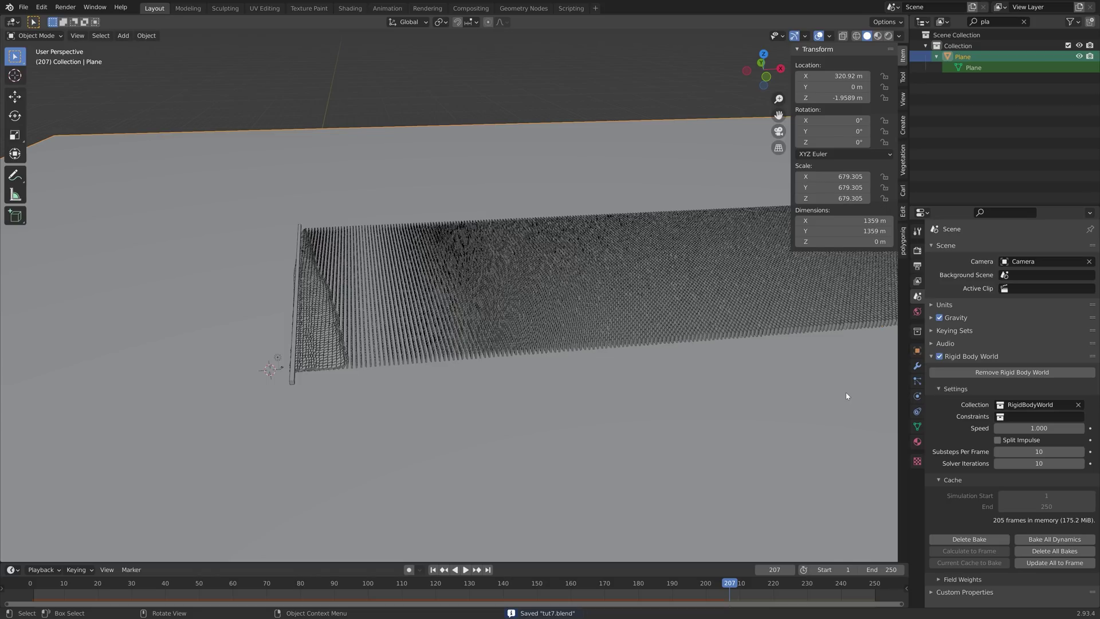
# Delete the existing rigid body bake and set both the scene end frame and the simulation cache end to 4000
pyautogui.click(969, 539)
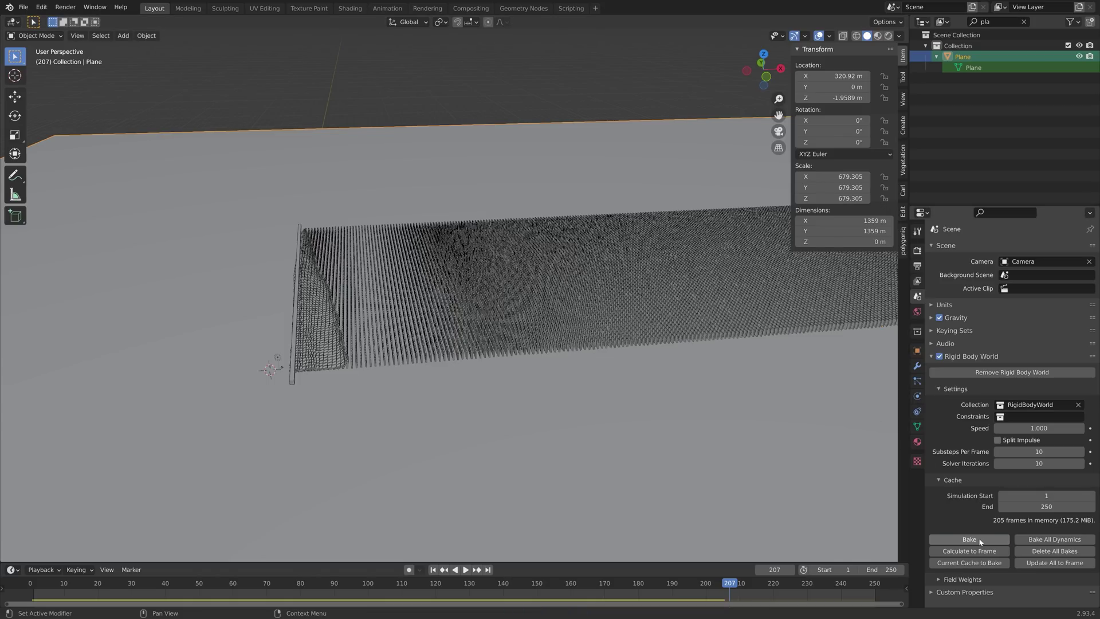
pyautogui.click(877, 569)
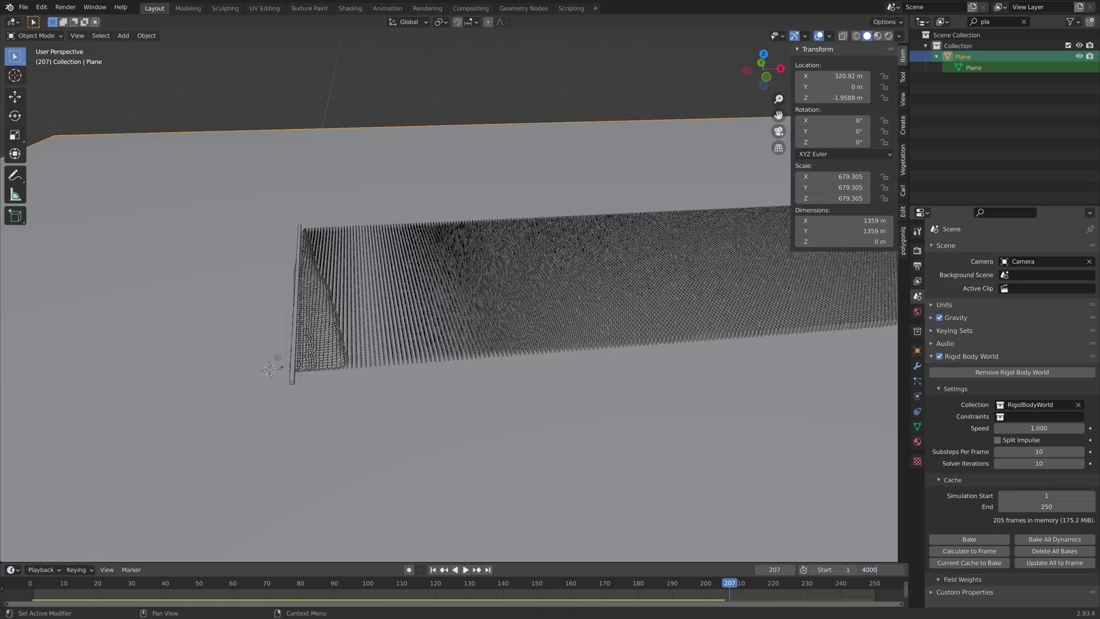
pyautogui.write('4000')
pyautogui.press('Return')
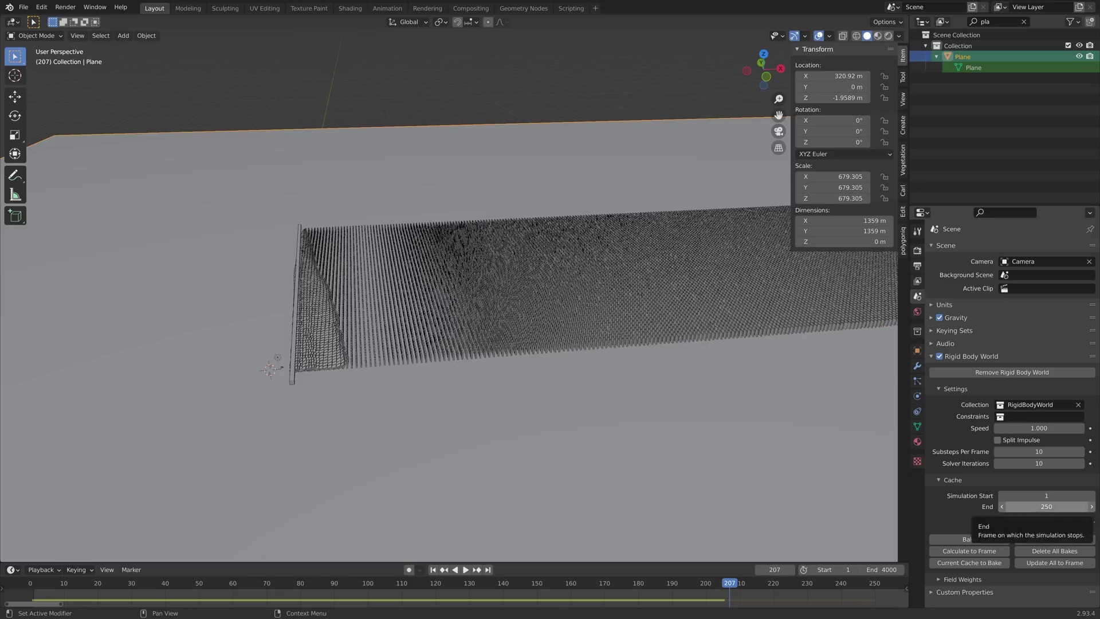
pyautogui.click(1034, 507)
pyautogui.write('4000')
pyautogui.press('Return')
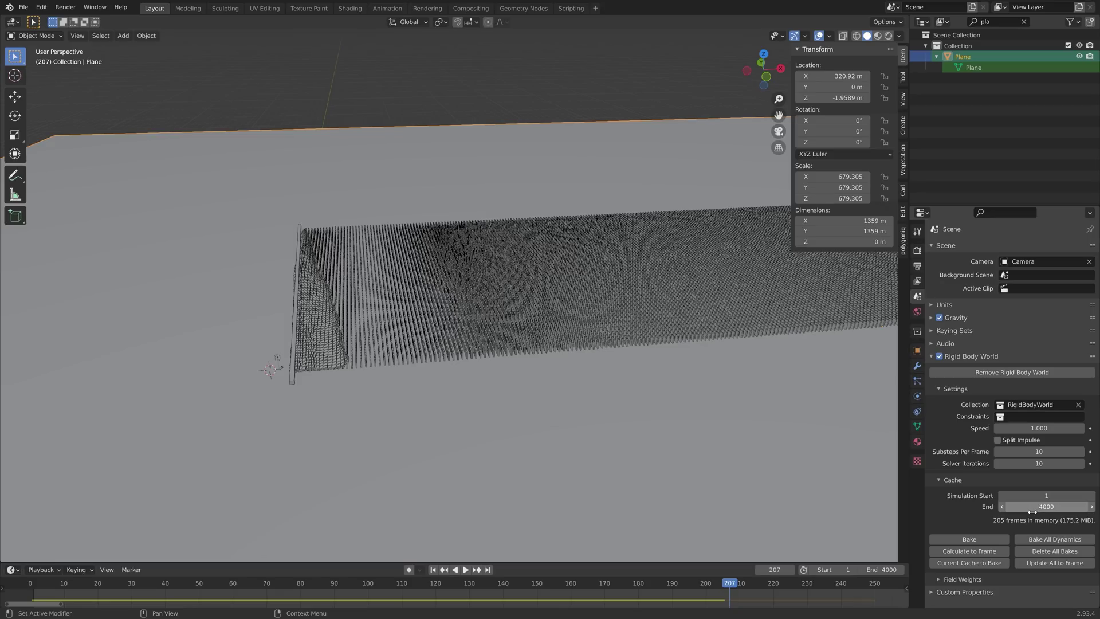
# Bake the rigid body world simulation, stop the bake at around frame 2326, and save the project
pyautogui.click(961, 539)
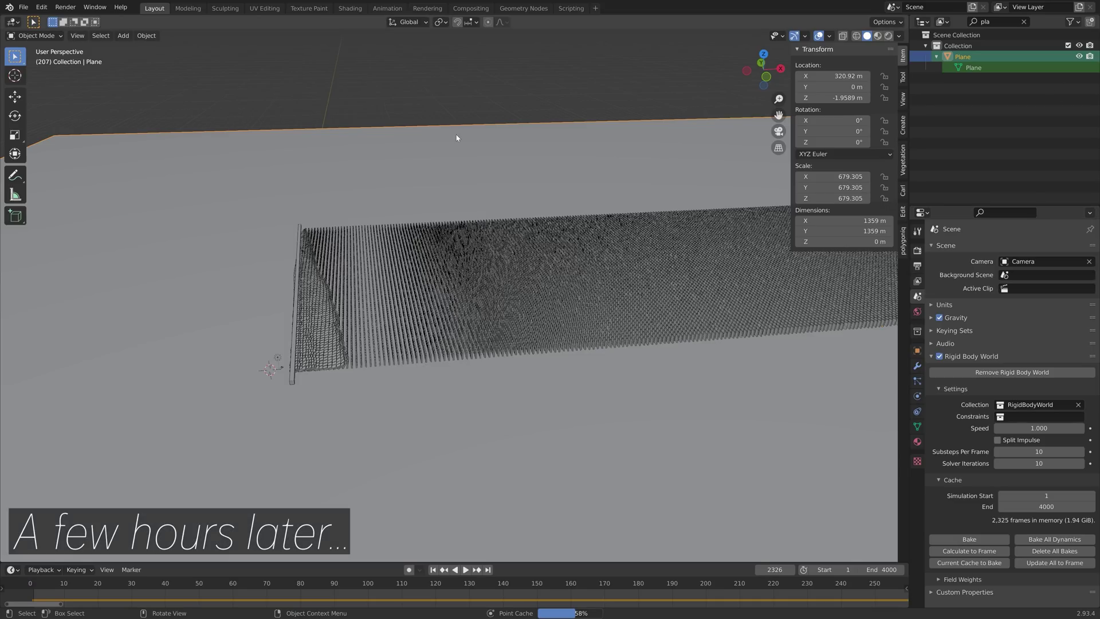
pyautogui.press('Escape')
pyautogui.hotkey('ctrl', 's')
# Scrub the timeline to frame 2261 and examine the toppling front across the domino field from a low angle
pyautogui.scroll(-20, 666, 593)
pyautogui.click(582, 584)
pyautogui.scroll(-4, 665, 390)
pyautogui.keyDown('shift'); pyautogui.moveTo(668, 387); pyautogui.dragTo(668, 292, button='middle'); pyautogui.keyUp('shift')
pyautogui.click(626, 583)
pyautogui.scroll(4, 508, 428)
pyautogui.moveTo(510, 379); pyautogui.dragTo(578, 353, button='middle')
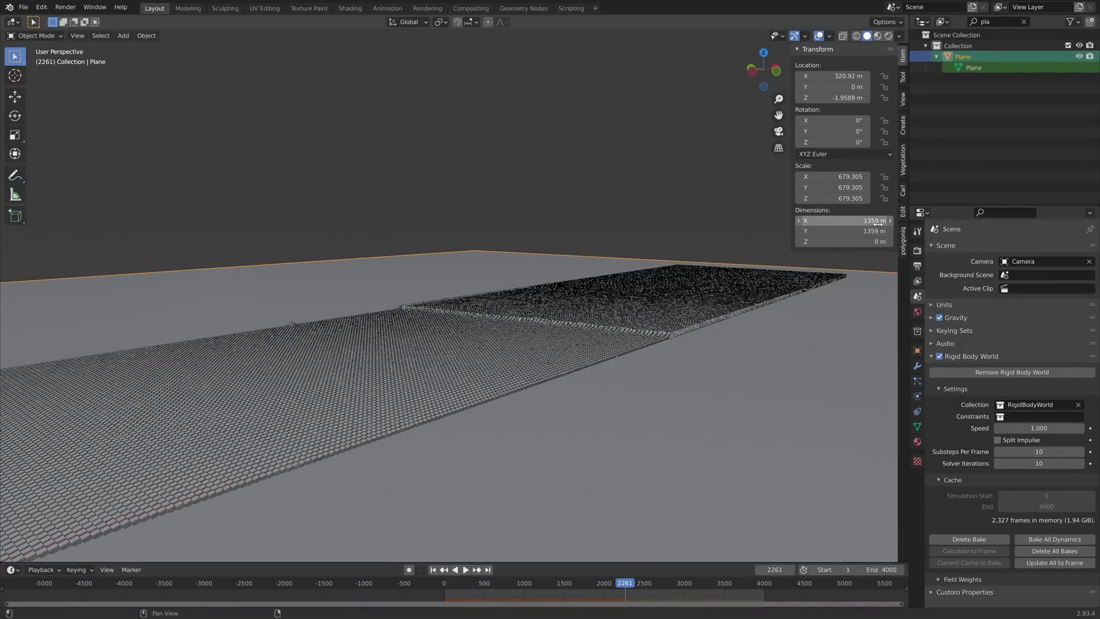
# Set the render engine to Cycles on GPU Compute, with 200 render and viewport samples and NLM render denoising enabled
pyautogui.click(918, 251)
pyautogui.click(1016, 251)
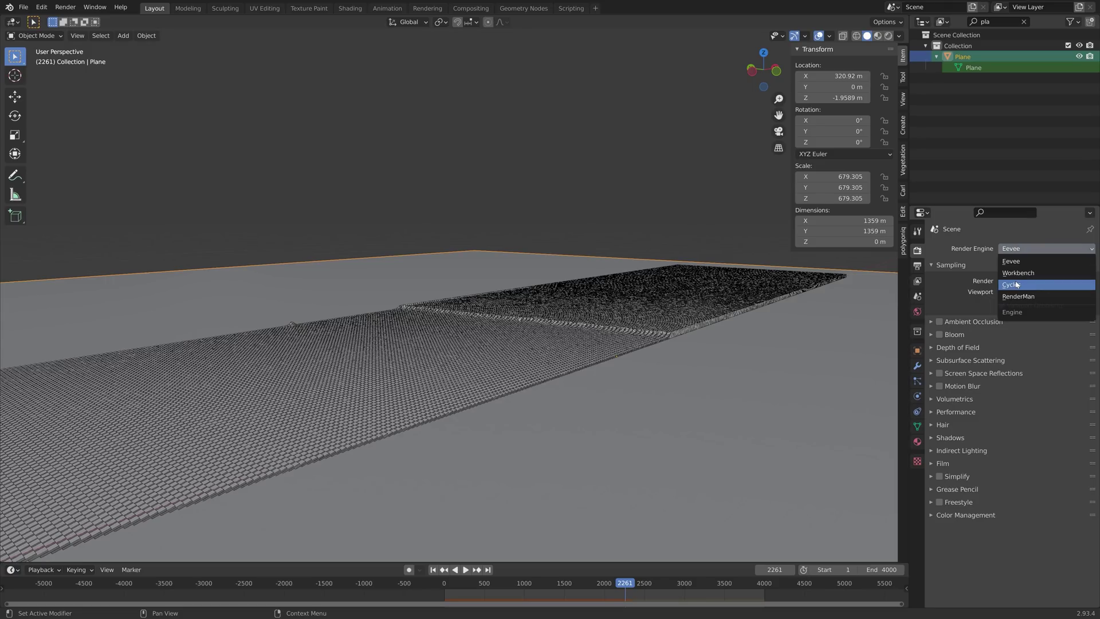
pyautogui.click(1017, 285)
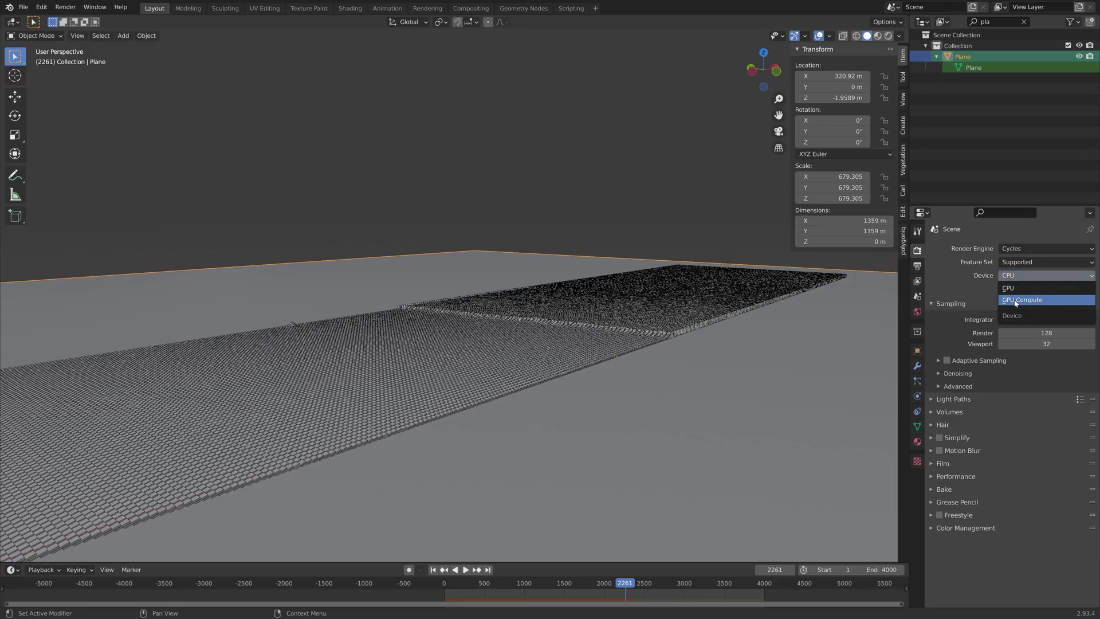
pyautogui.click(1016, 300)
pyautogui.moveTo(1015, 308); pyautogui.dragTo(1015, 318)
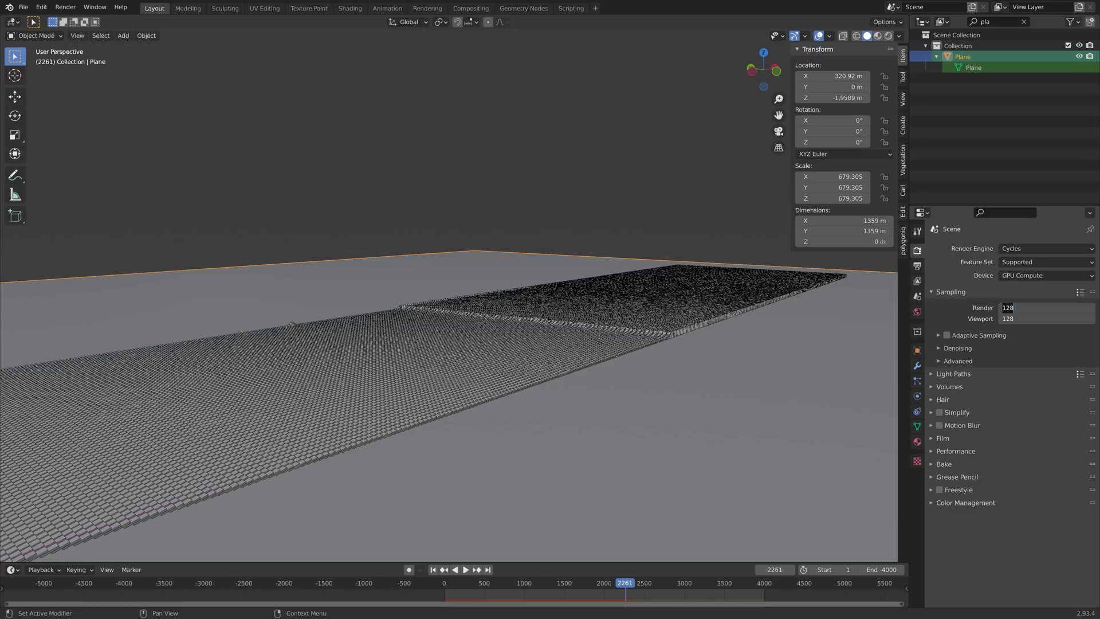
pyautogui.press('Return')
pyautogui.click(957, 349)
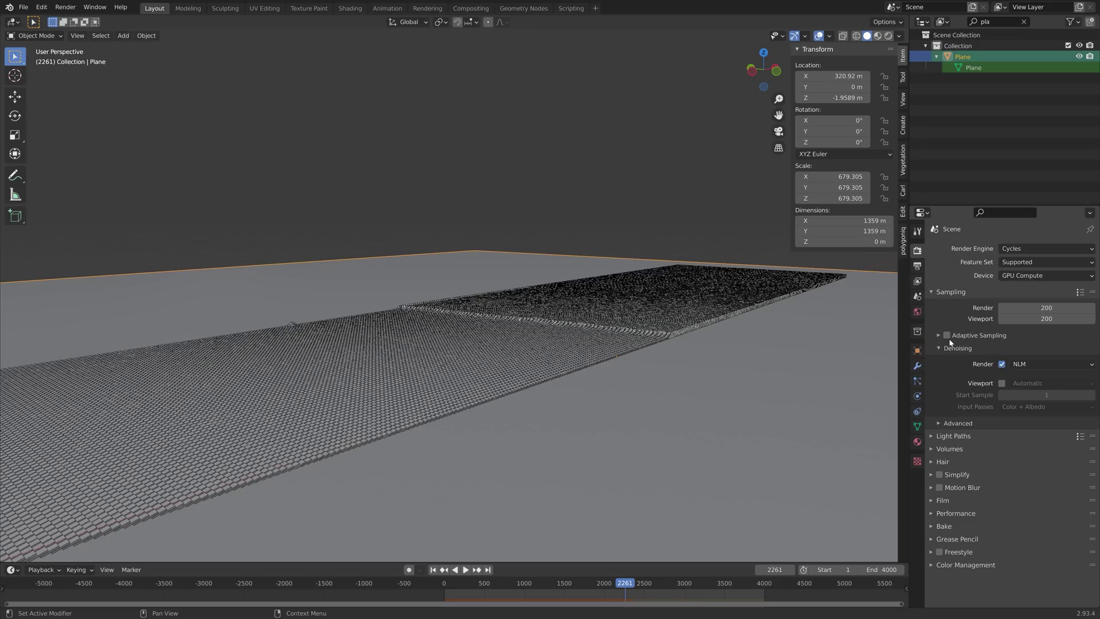
# Display the viewport in rendered shading without overlays, then filter the outliner by "li" and select the Light
pyautogui.click(889, 35)
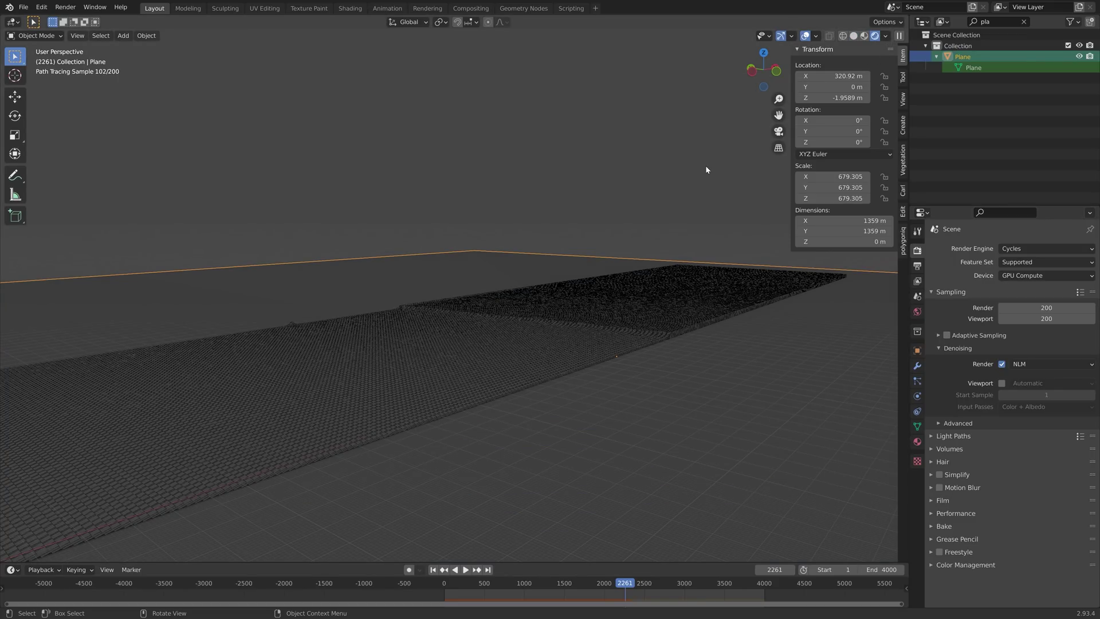
pyautogui.click(805, 36)
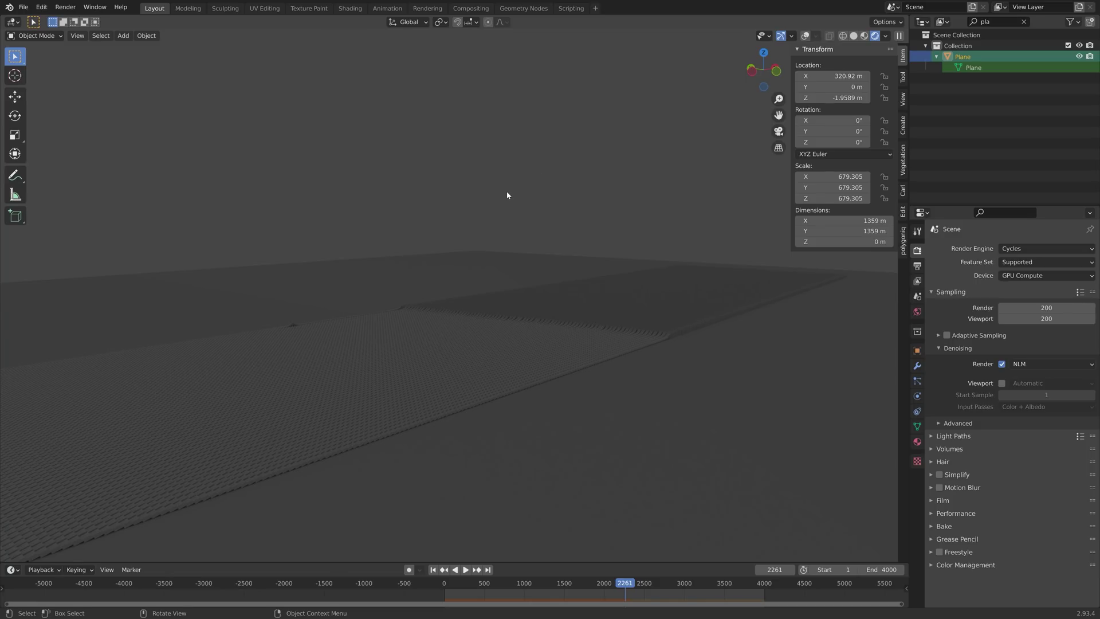
pyautogui.click(1024, 23)
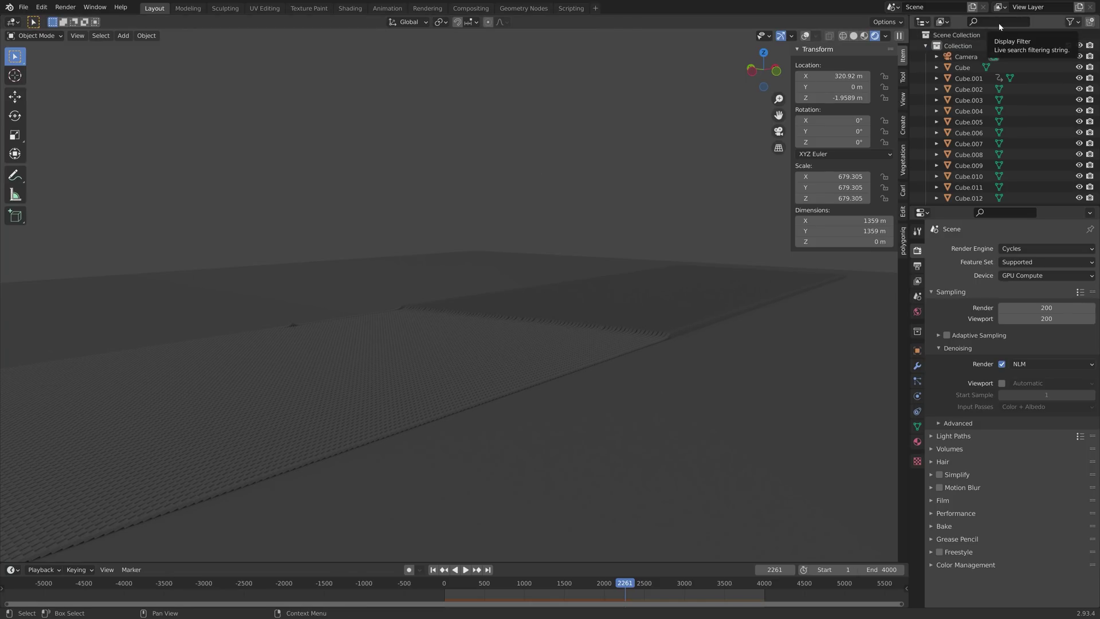
pyautogui.click(1001, 21)
pyautogui.write('li')
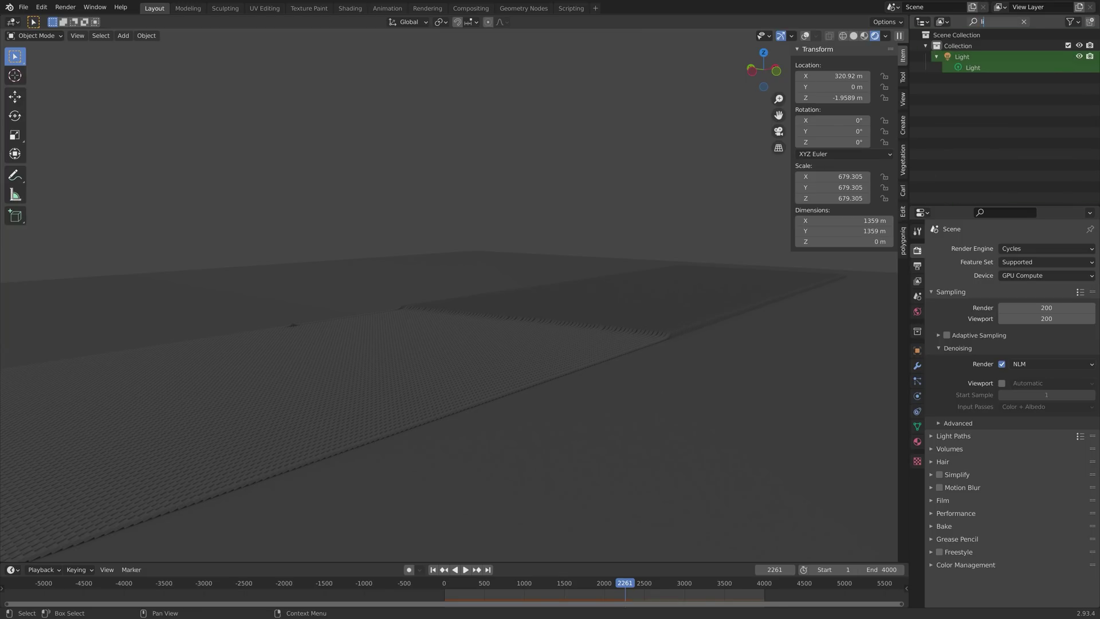
pyautogui.click(963, 57)
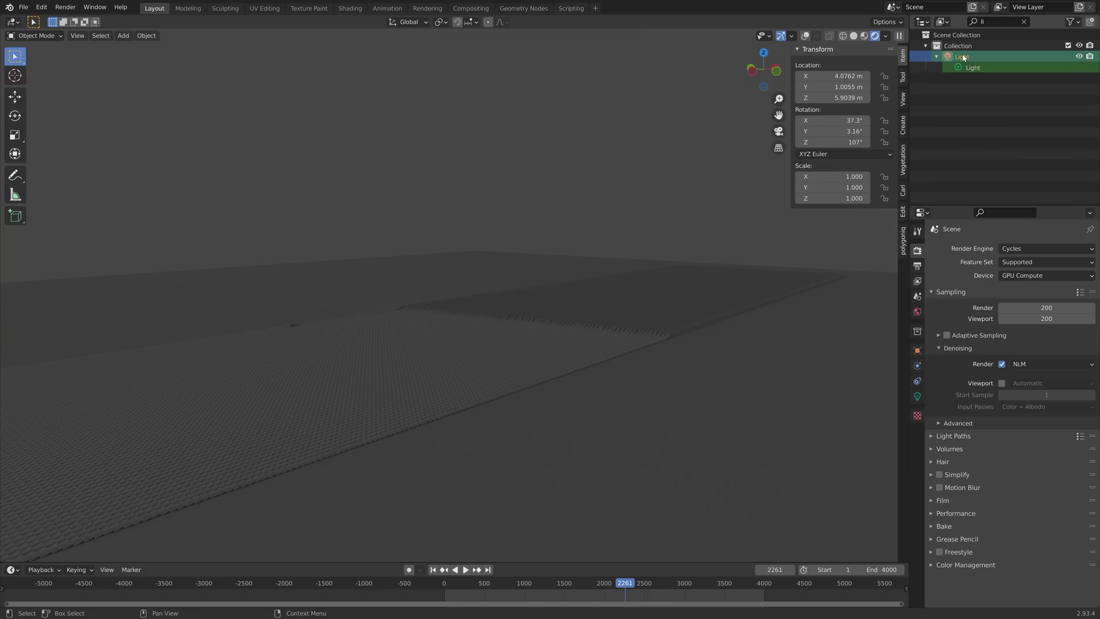
# Change the light's type to Sun and set its strength to 5
pyautogui.click(918, 396)
pyautogui.click(991, 294)
pyautogui.click(1034, 318)
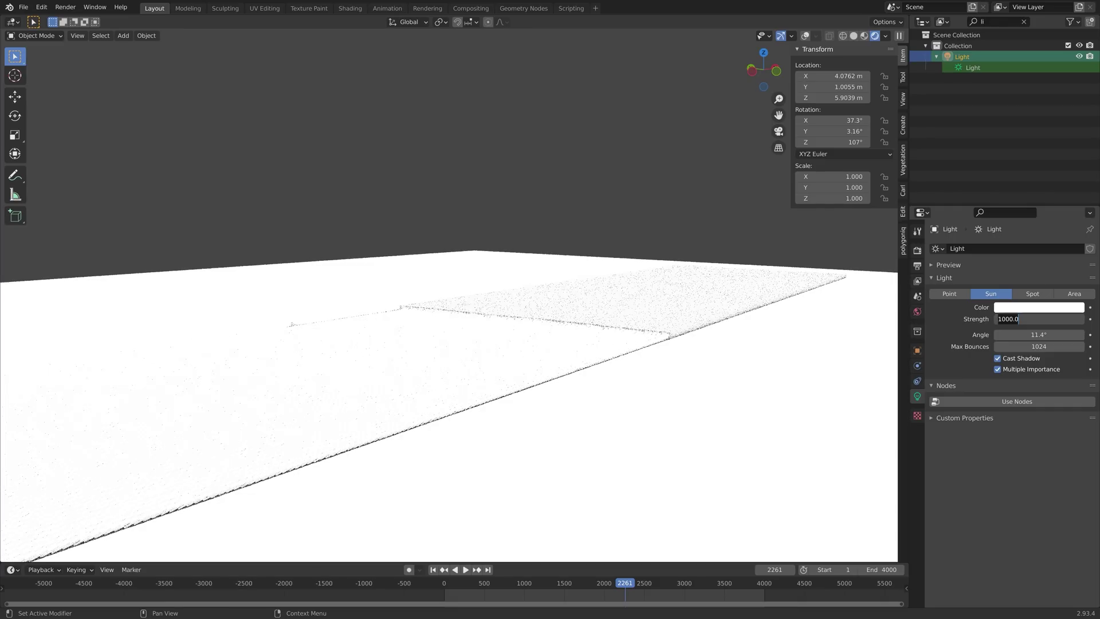
pyautogui.write('5')
pyautogui.press('Return')
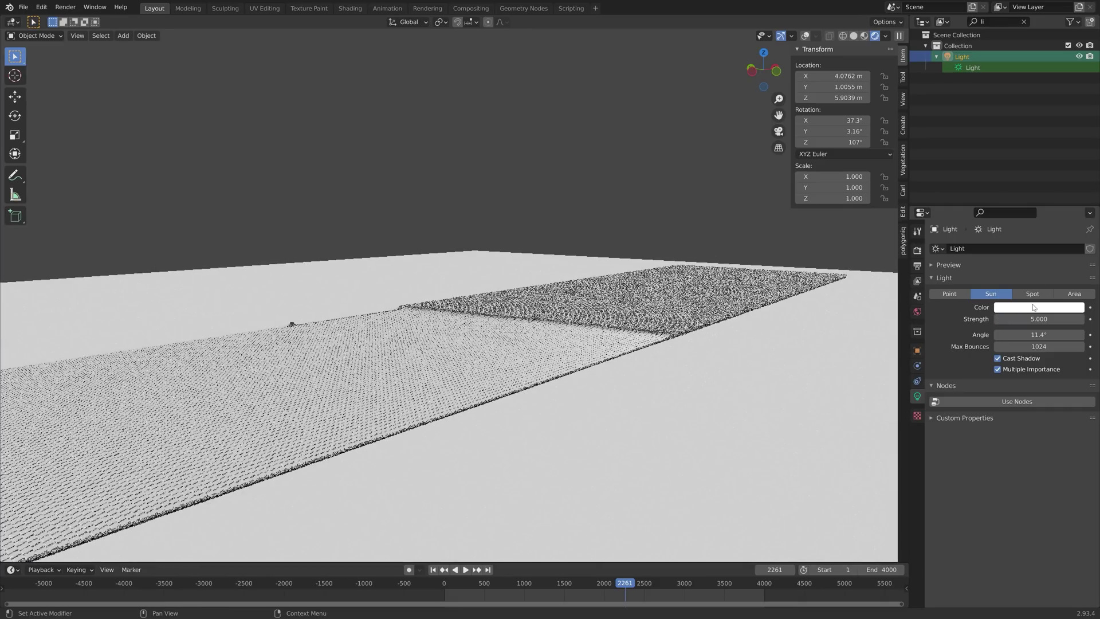
# Rotate the sun light with trackball rotation to about X 23.9°, Y -3.2°, Z 142°, and check the shading without overlays
pyautogui.click(807, 36)
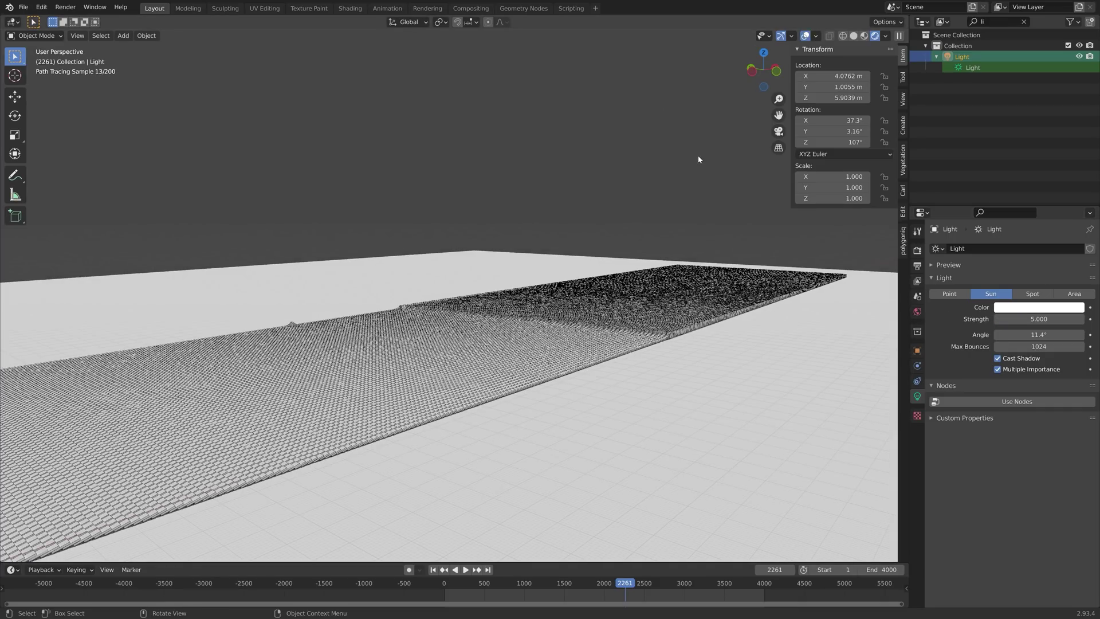
pyautogui.scroll(-7, 723, 134)
pyautogui.scroll(2, 573, 229)
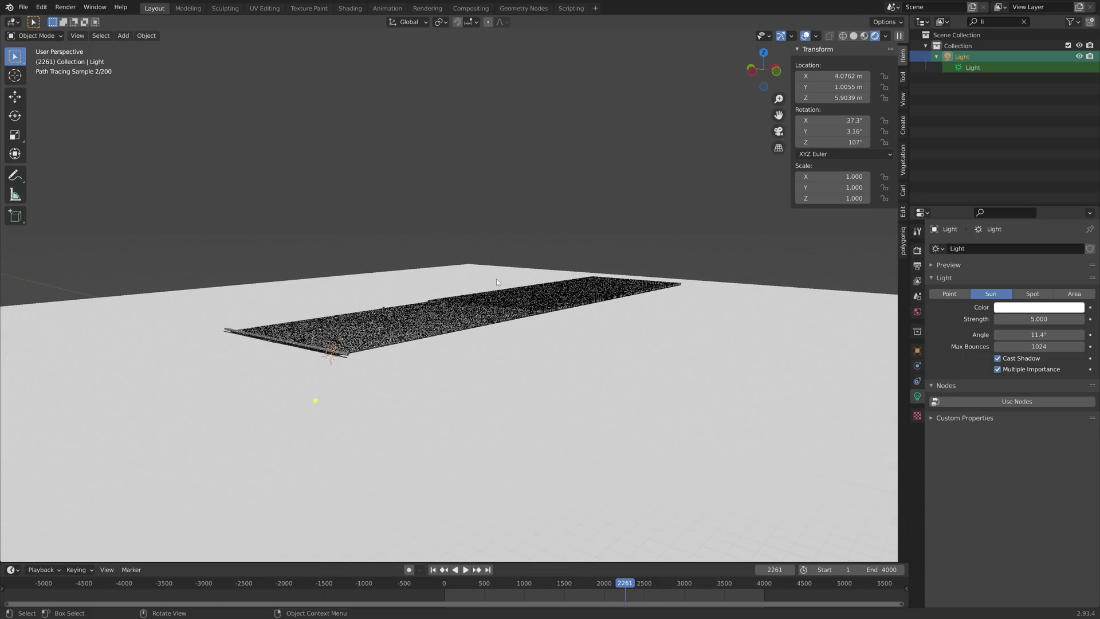
pyautogui.press('r')
pyautogui.press('r')
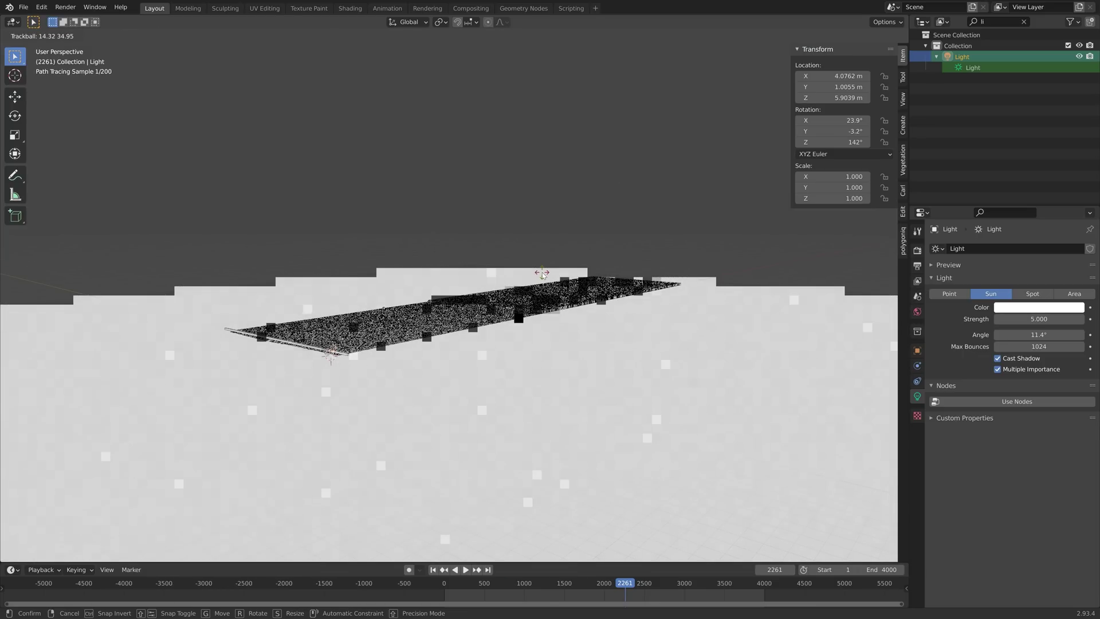
pyautogui.click(542, 272)
pyautogui.click(805, 36)
pyautogui.scroll(8, 416, 325)
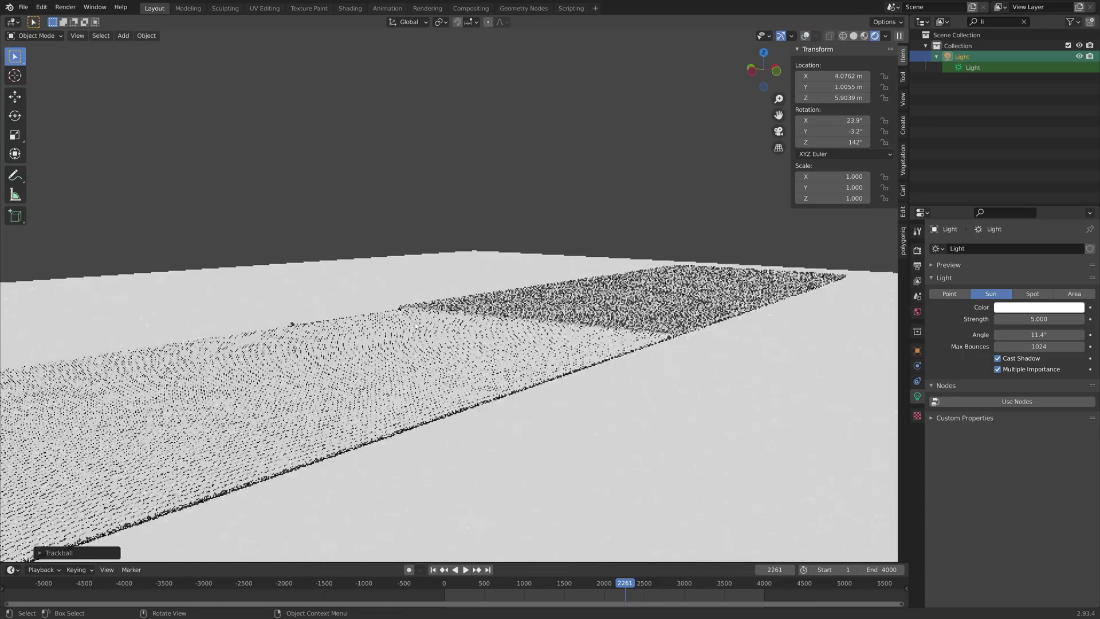
pyautogui.moveTo(415, 326)
pyautogui.mouseDown(button='middle')
pyautogui.moveTo(733, 324)
pyautogui.moveTo(644, 155)
pyautogui.moveTo(415, 343)
pyautogui.mouseUp(button='middle')
pyautogui.scroll(2, 733, 324)
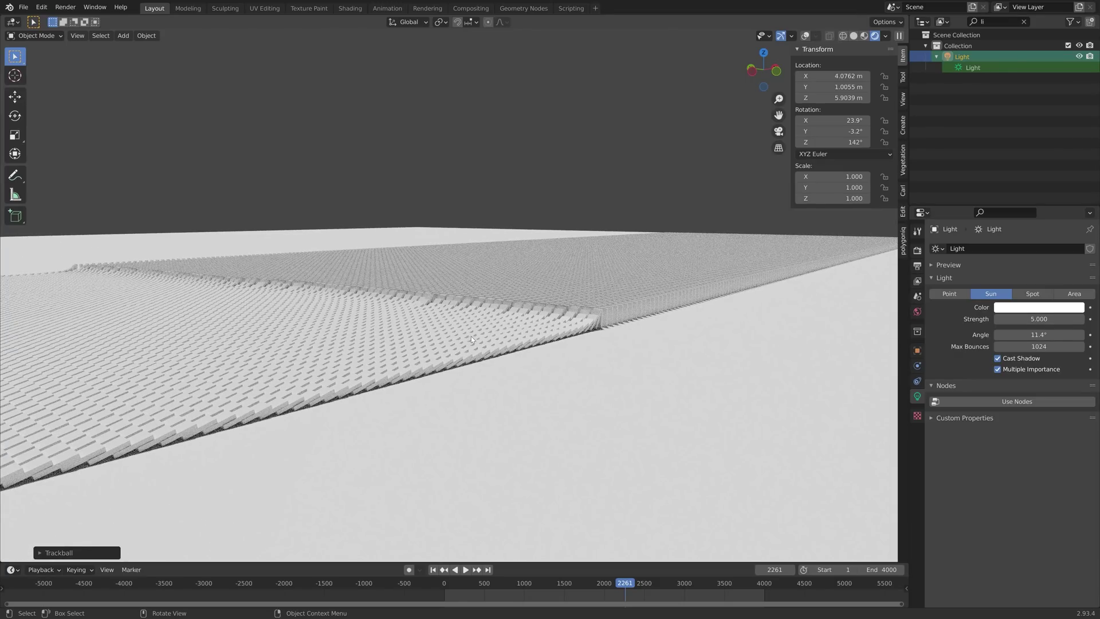
# Set the world background colour to white
pyautogui.click(917, 311)
pyautogui.click(1043, 314)
pyautogui.moveTo(1077, 166); pyautogui.dragTo(1076, 155)
# Save the project under the next incremented file name after tut7.blend in the Domino folder
pyautogui.press('ctrl')
pyautogui.hotkey('ctrl', 'shift', 's')
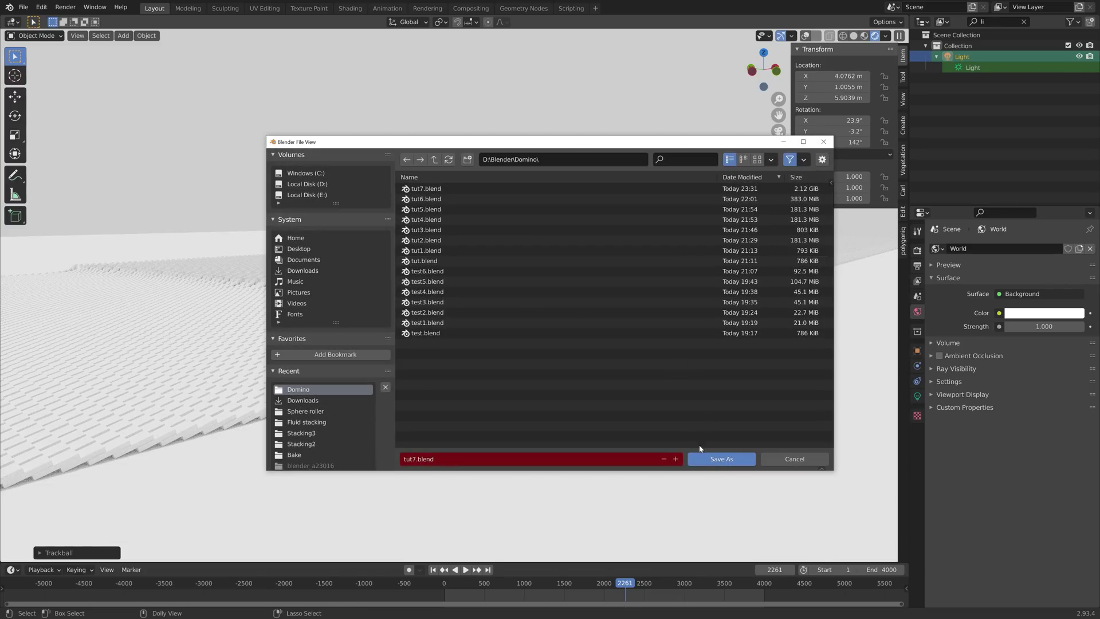
pyautogui.click(676, 457)
pyautogui.click(701, 458)
# In solid shading, select a domino near the toppling front and change its shared material's surface to Glossy BSDF
pyautogui.press('z')
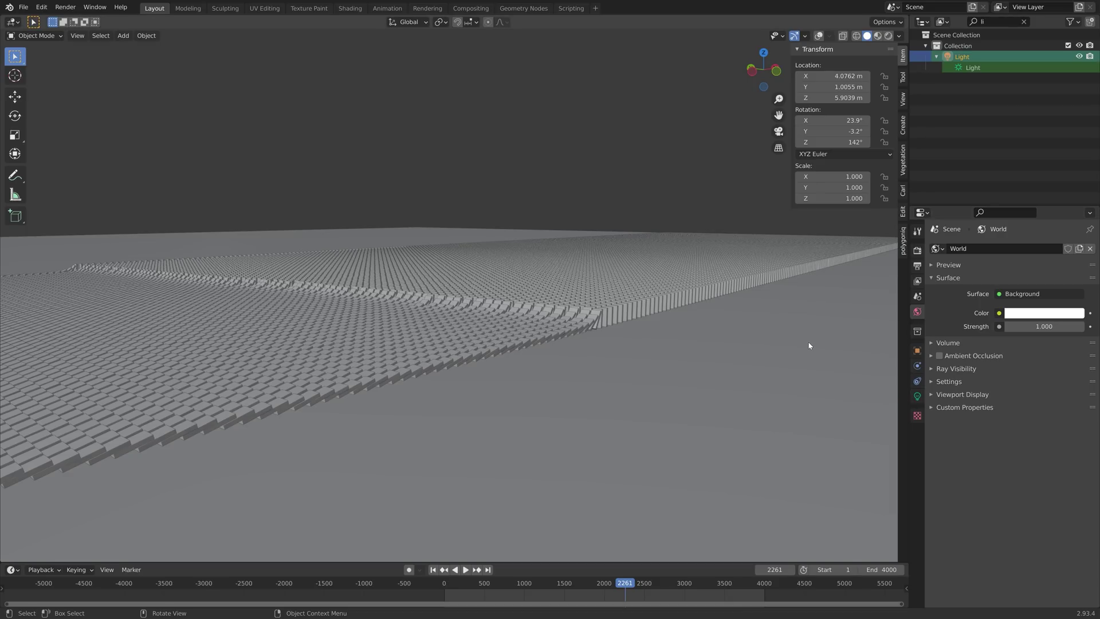
pyautogui.click(604, 291)
pyautogui.click(917, 442)
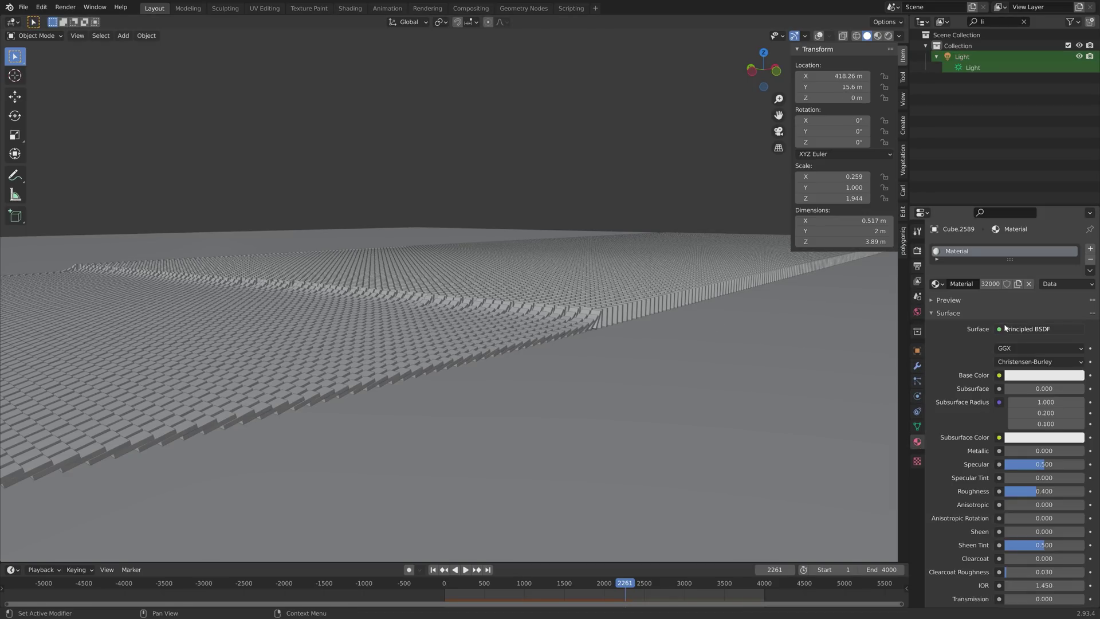
pyautogui.click(1007, 329)
pyautogui.click(965, 390)
pyautogui.click(1024, 328)
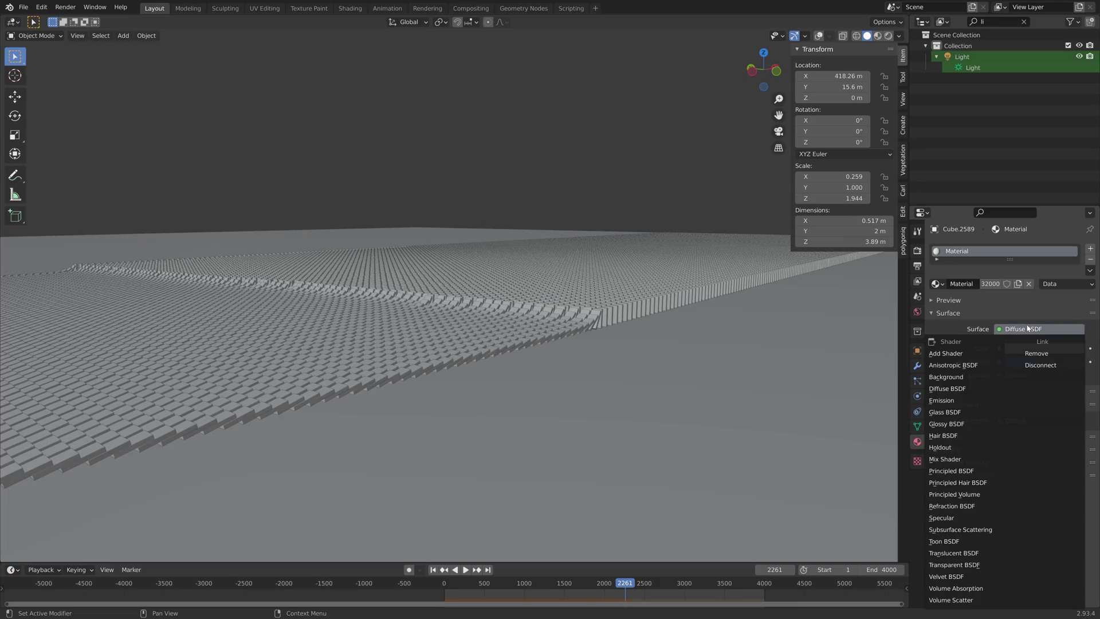
pyautogui.click(965, 424)
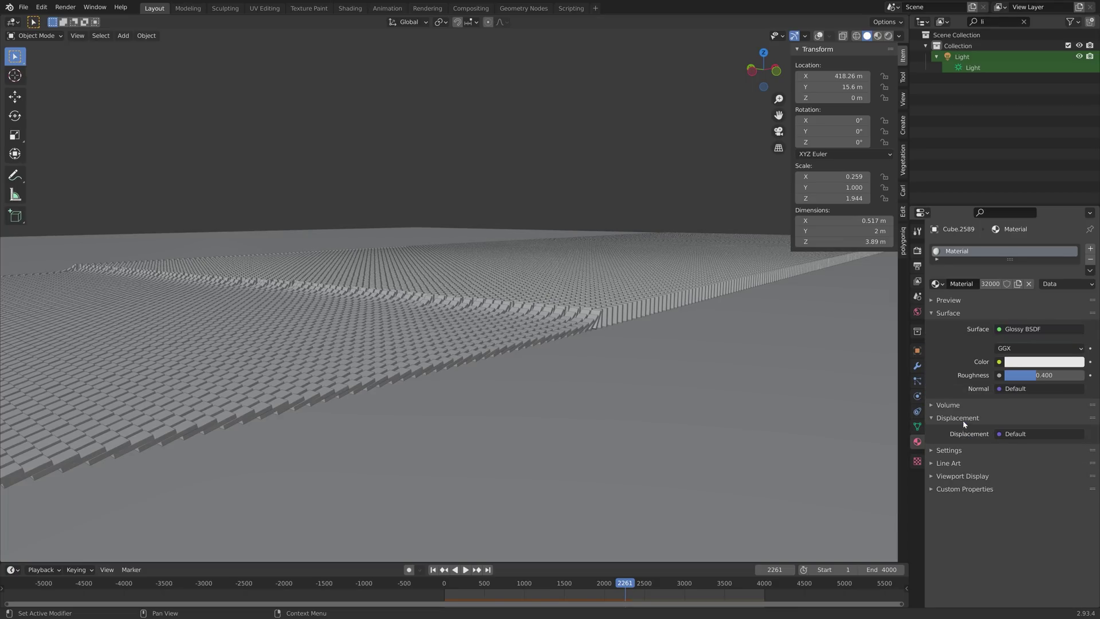
# In rendered shading, give the glossy domino material a light blue colour and a roughness of about 0.586
pyautogui.click(887, 37)
pyautogui.click(1032, 362)
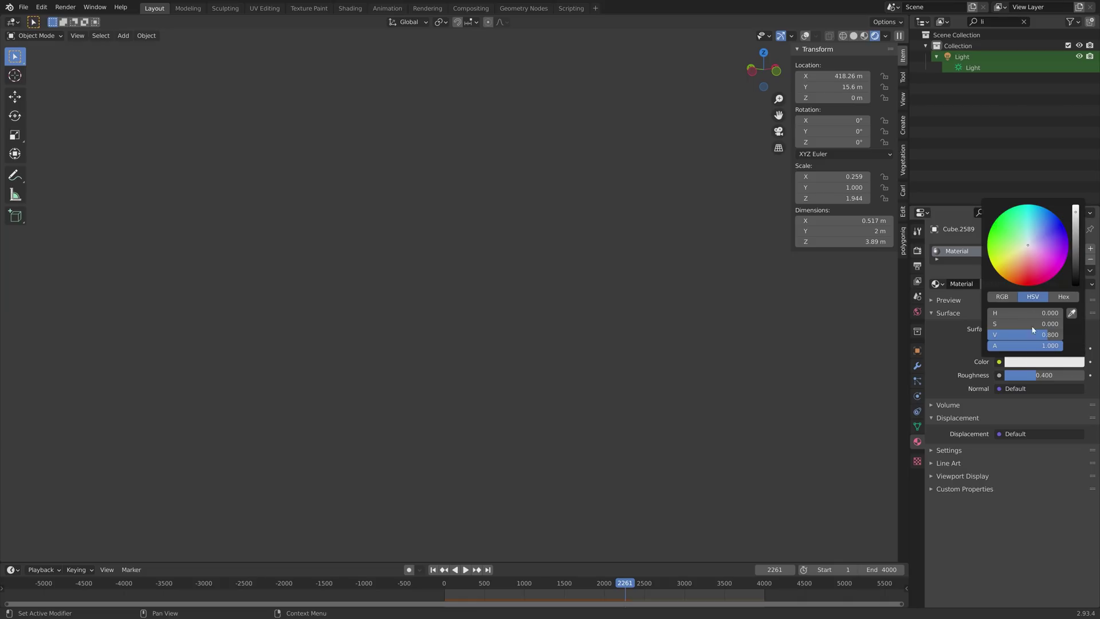
pyautogui.click(1035, 235)
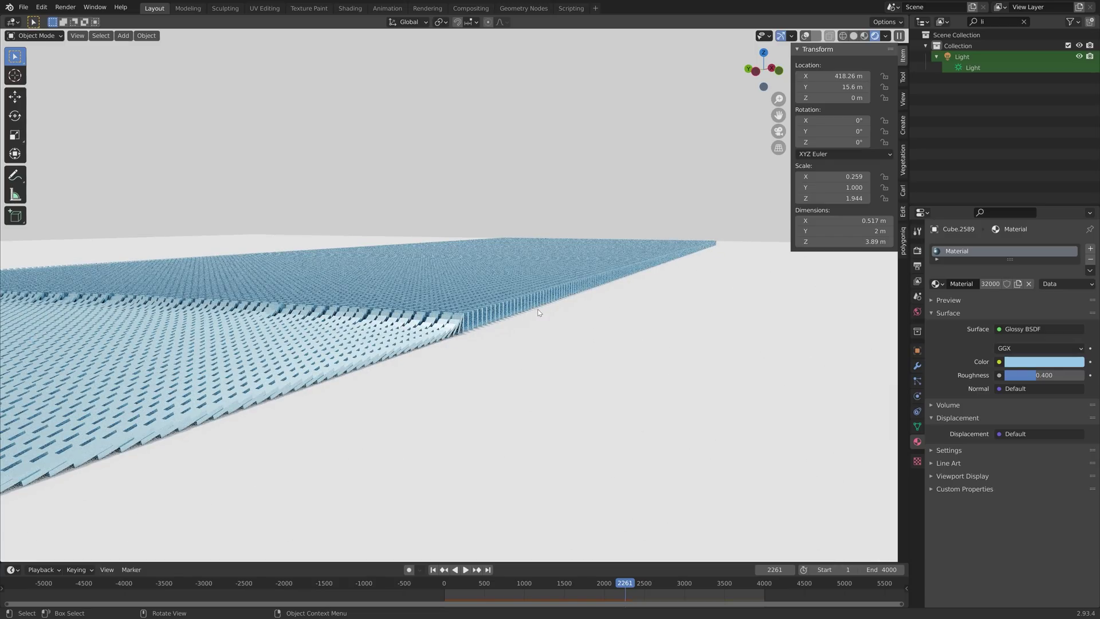
pyautogui.moveTo(1038, 374); pyautogui.dragTo(1059, 375)
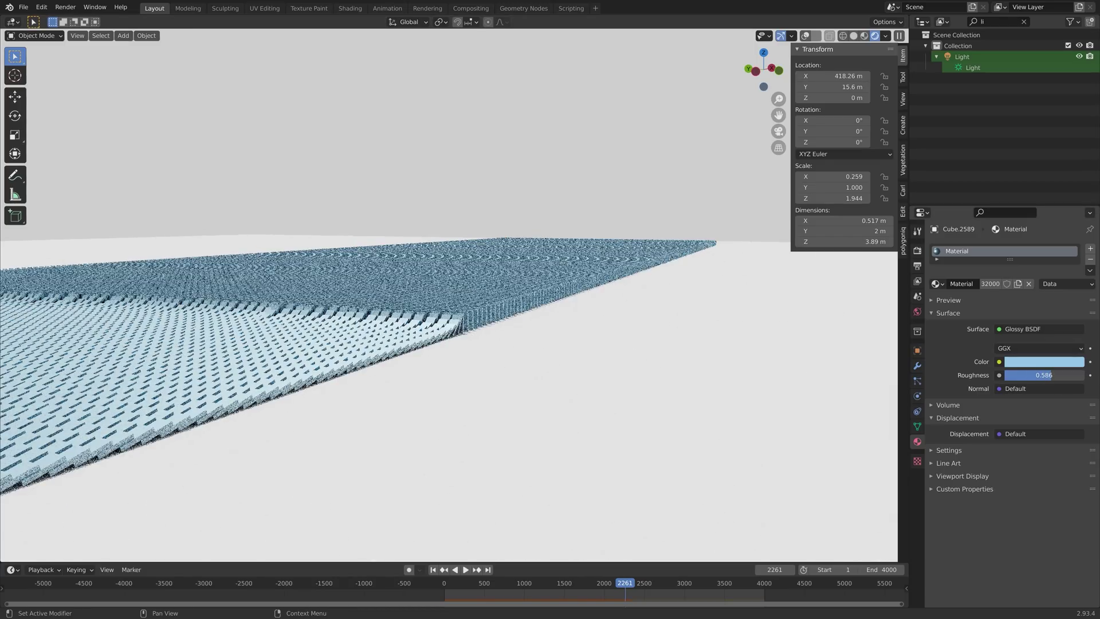
pyautogui.click(1049, 362)
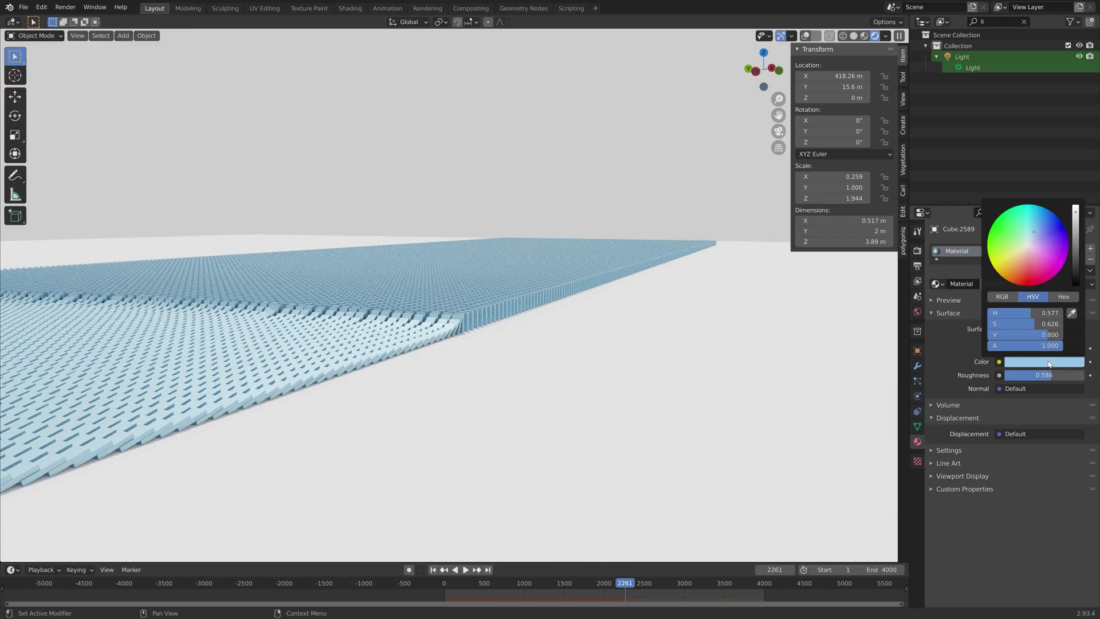
pyautogui.click(1035, 229)
# Change the domino material's surface shader to Diffuse BSDF
pyautogui.moveTo(659, 344); pyautogui.dragTo(627, 362, button='middle')
pyautogui.scroll(-5, 572, 356)
pyautogui.click(1036, 329)
pyautogui.click(975, 388)
pyautogui.scroll(5, 773, 355)
# Set the domino material's diffuse colour to a brighter, more saturated sky blue
pyautogui.click(1045, 348)
pyautogui.moveTo(1044, 214); pyautogui.dragTo(1076, 194)
pyautogui.click(1043, 205)
pyautogui.click(1036, 212)
pyautogui.click(1040, 210)
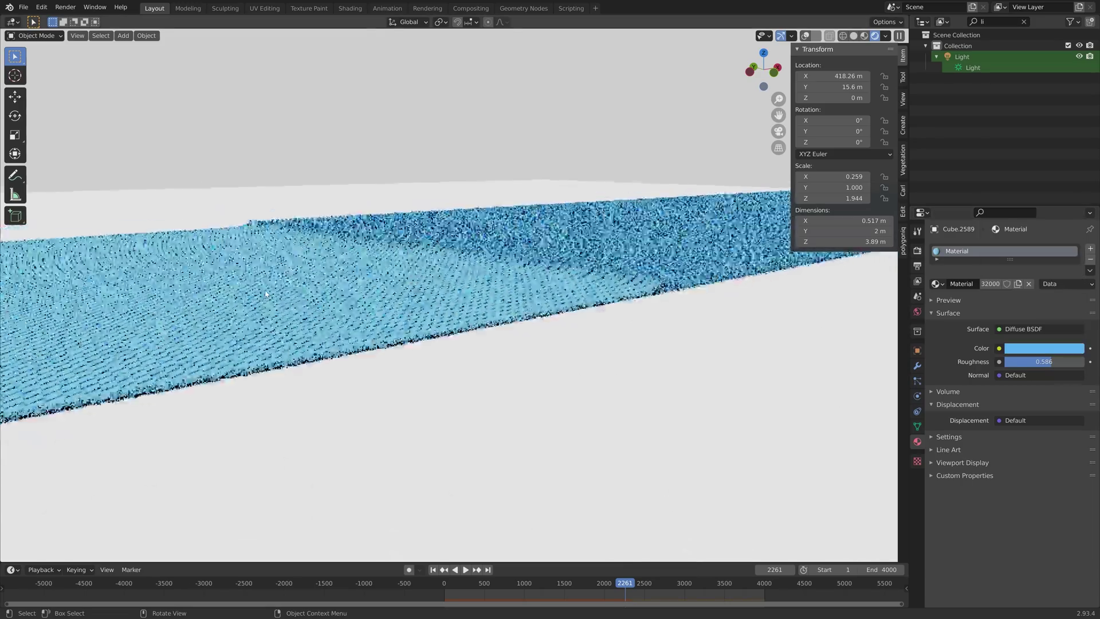
# Frame the pusher bar end of the domino field and align the active camera to this view
pyautogui.scroll(5, 379, 286)
pyautogui.scroll(5, 379, 287)
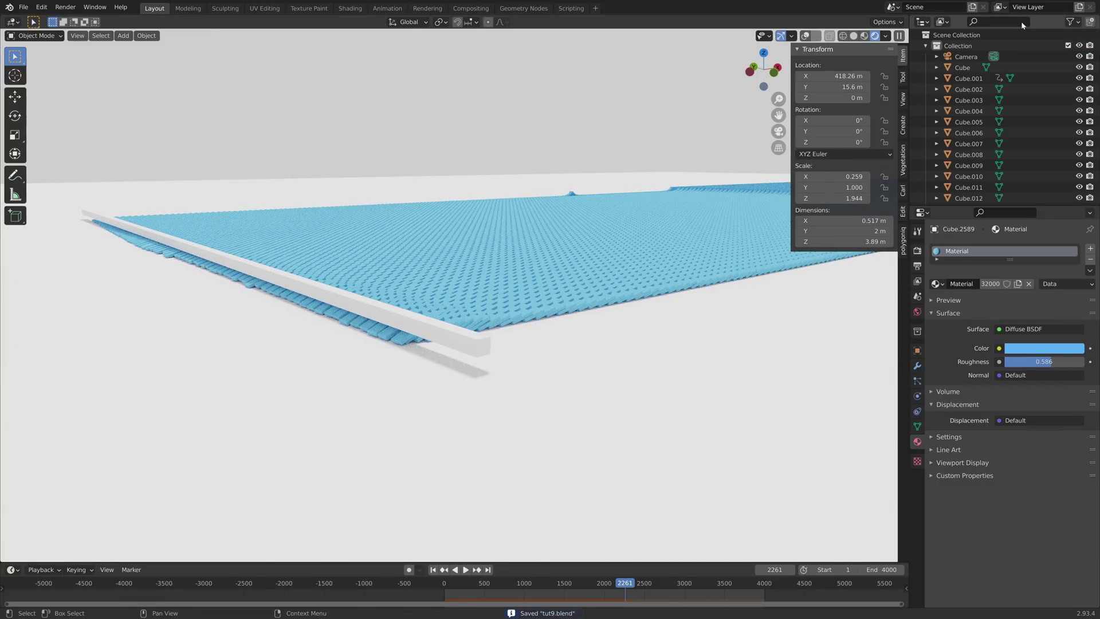
pyautogui.scroll(2, 598, 282)
pyautogui.scroll(-2, 599, 282)
pyautogui.press('ctrl+alt+KP_0')
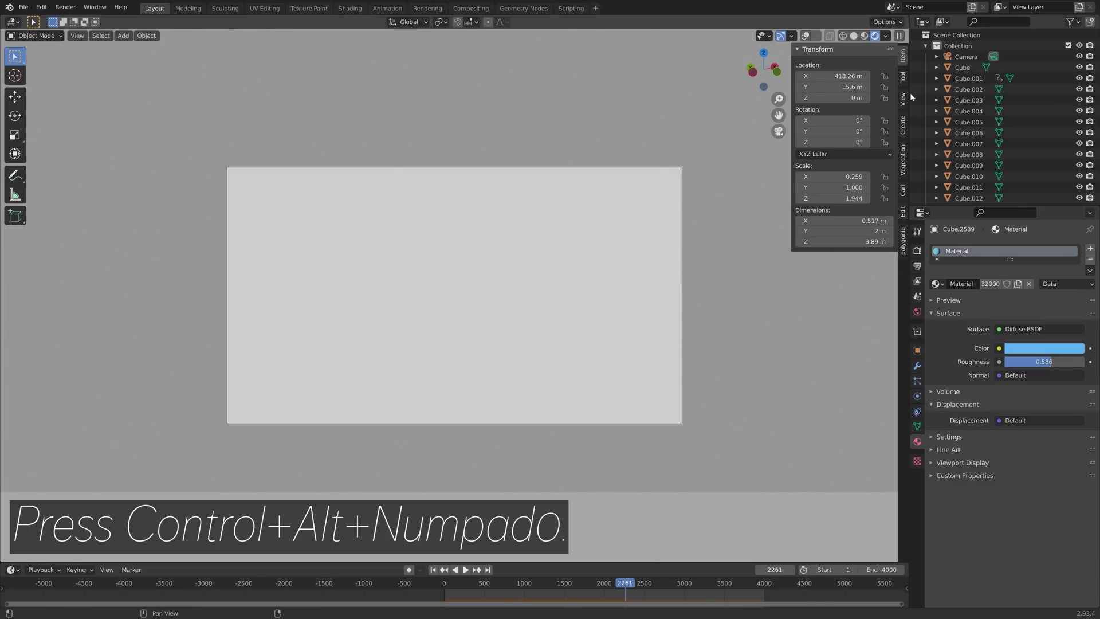
# Set the camera's clip end distance to 100000 m
pyautogui.click(966, 57)
pyautogui.click(1039, 365)
pyautogui.write('10')
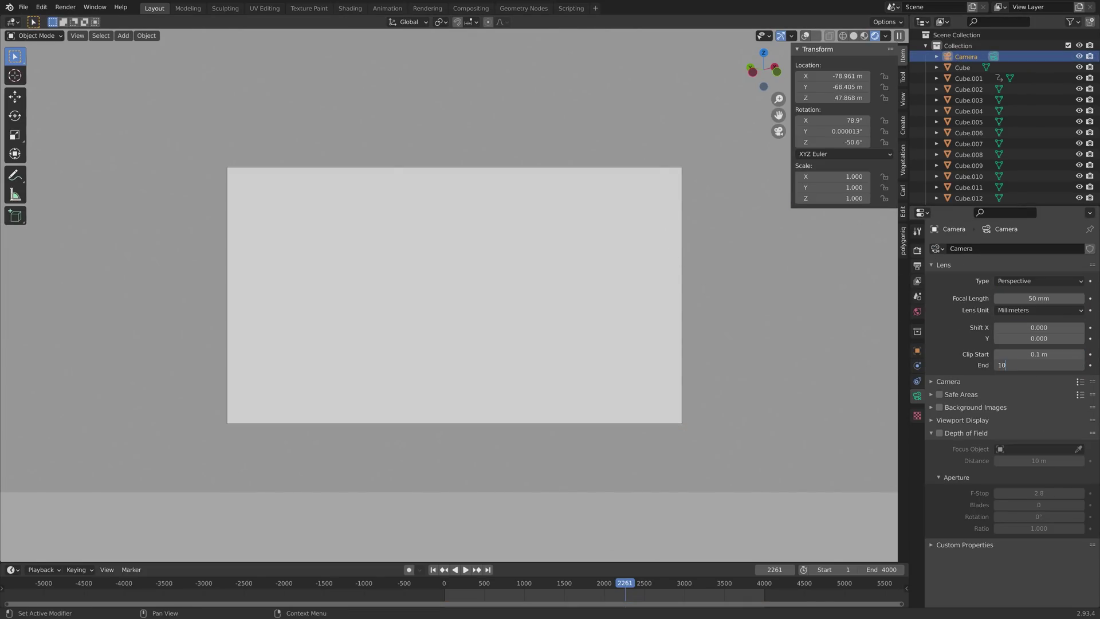
pyautogui.press('Return')
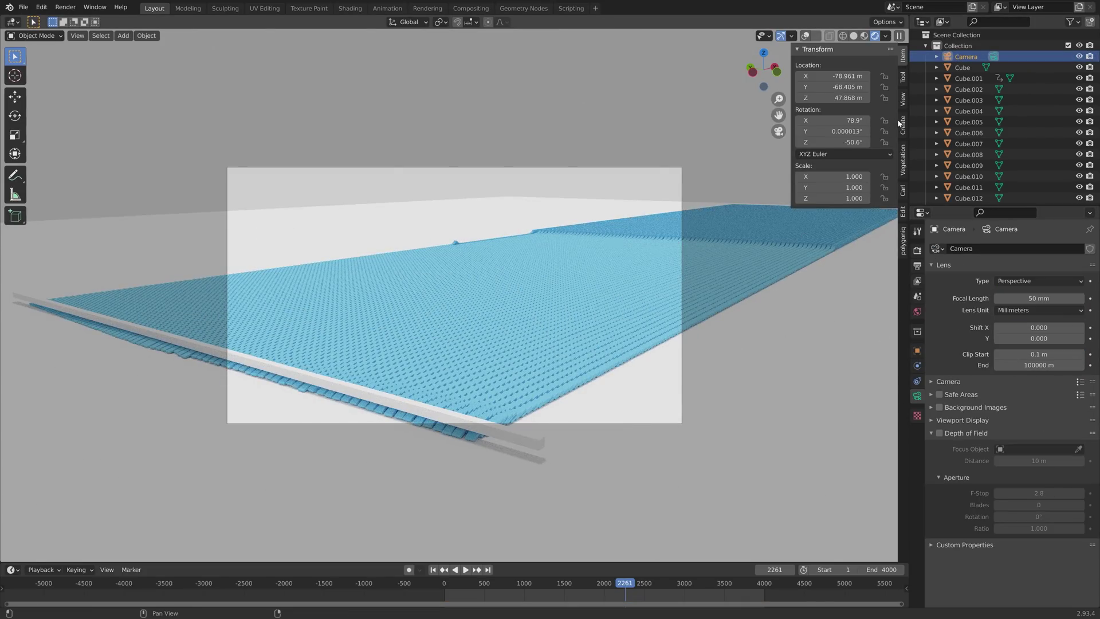
# With the camera locked to the view, reframe the domino field from a more side-on angle and return to frame 1
pyautogui.click(903, 98)
pyautogui.moveTo(591, 304); pyautogui.dragTo(482, 215, button='middle')
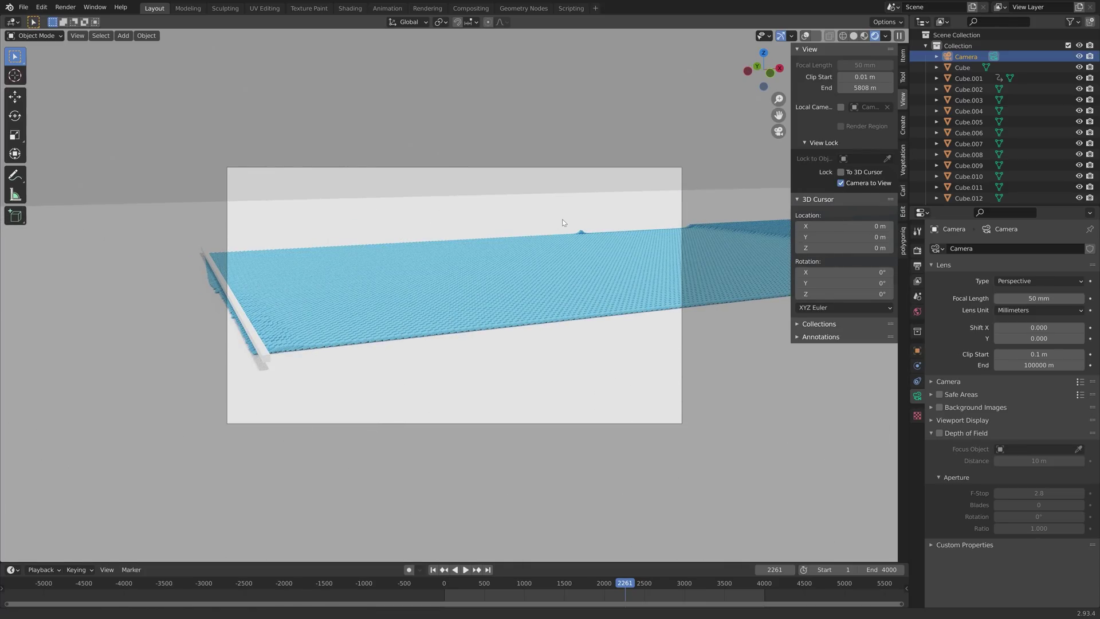
pyautogui.click(431, 570)
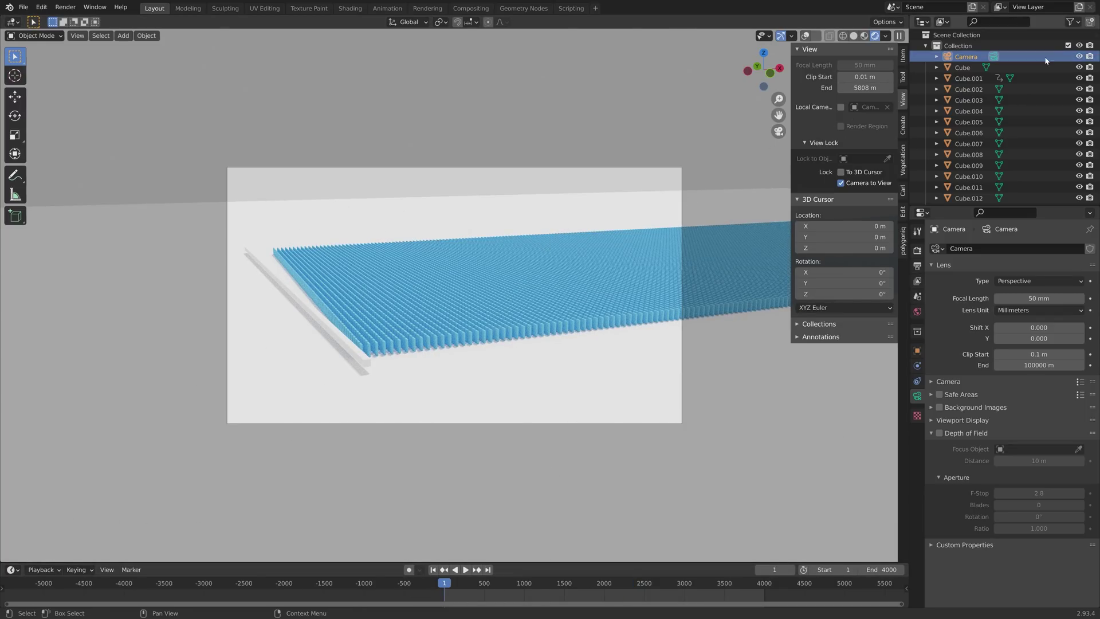
# In solid shading, shift the camera slightly sideways and keyframe its location and rotation at frame 1
pyautogui.click(854, 37)
pyautogui.press('g')
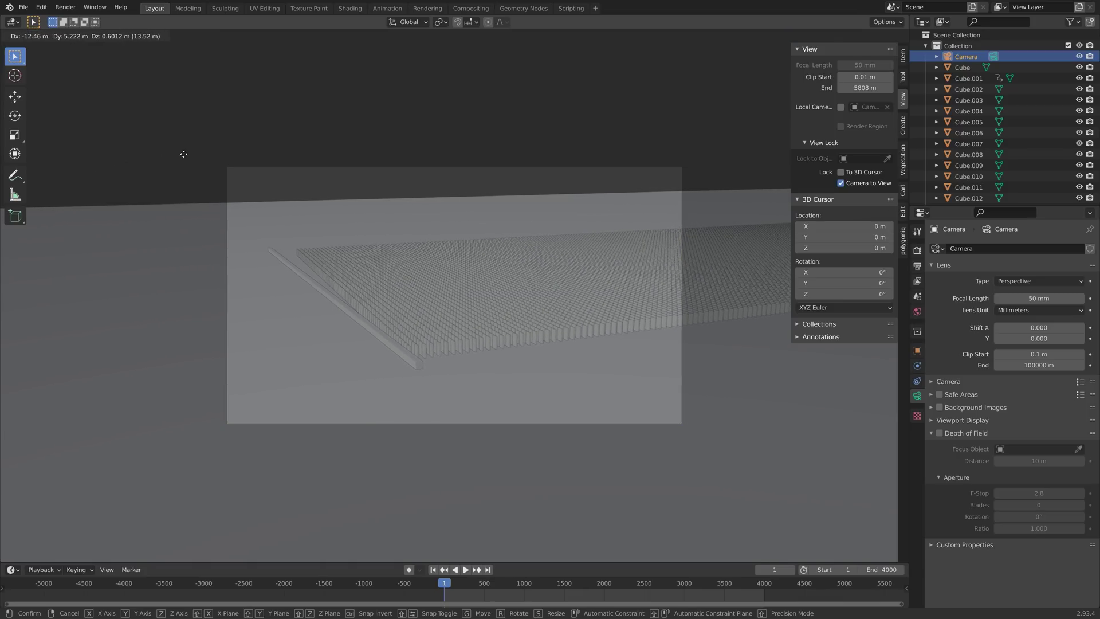
pyautogui.click(349, 231)
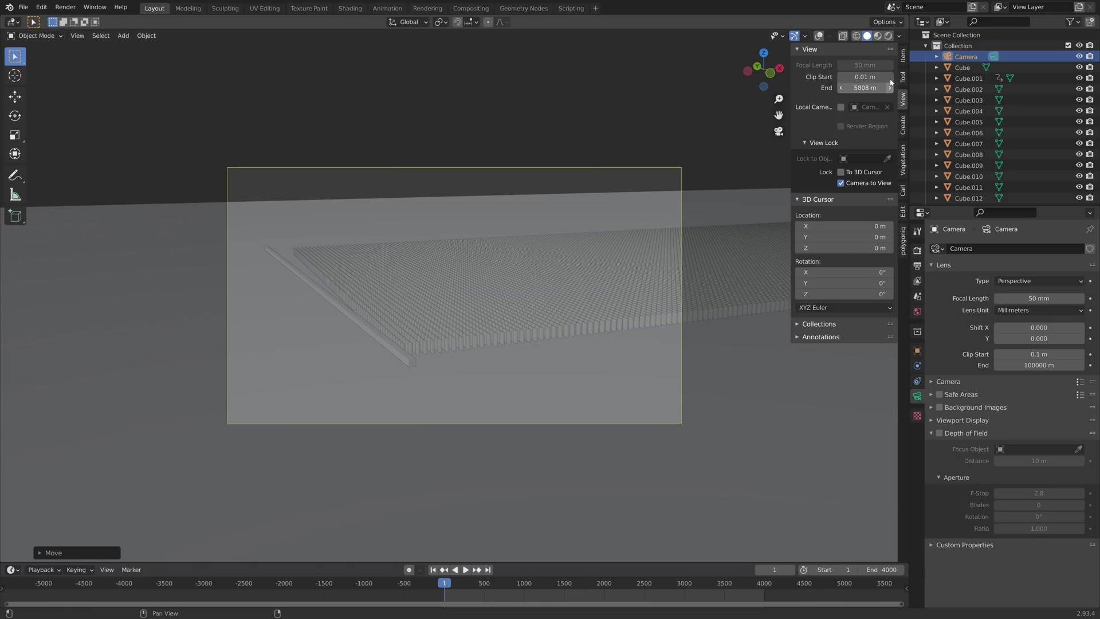
pyautogui.click(904, 57)
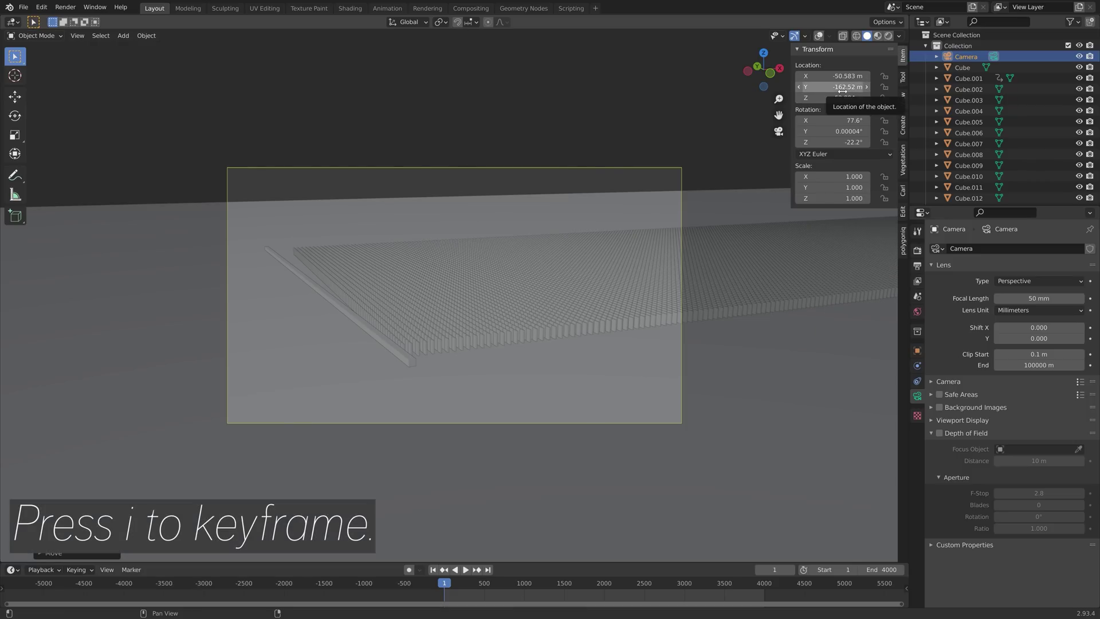
pyautogui.press('i')
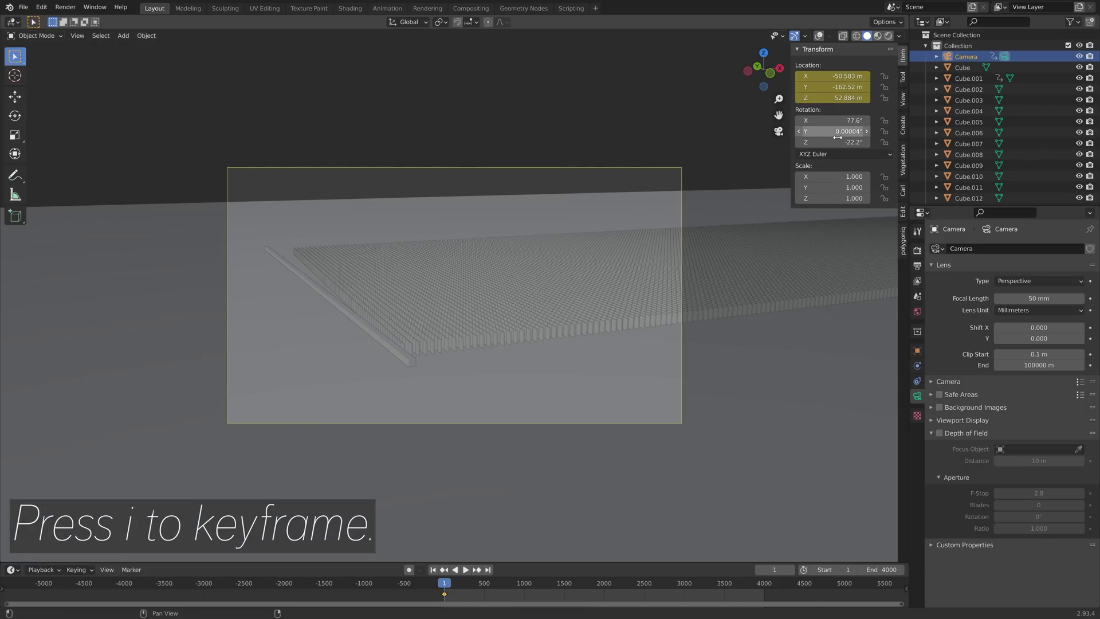
pyautogui.press('i')
# At frame 451, rotate the camera about the global Z axis to about -30.3° and keyframe its location and rotation
pyautogui.press('space')
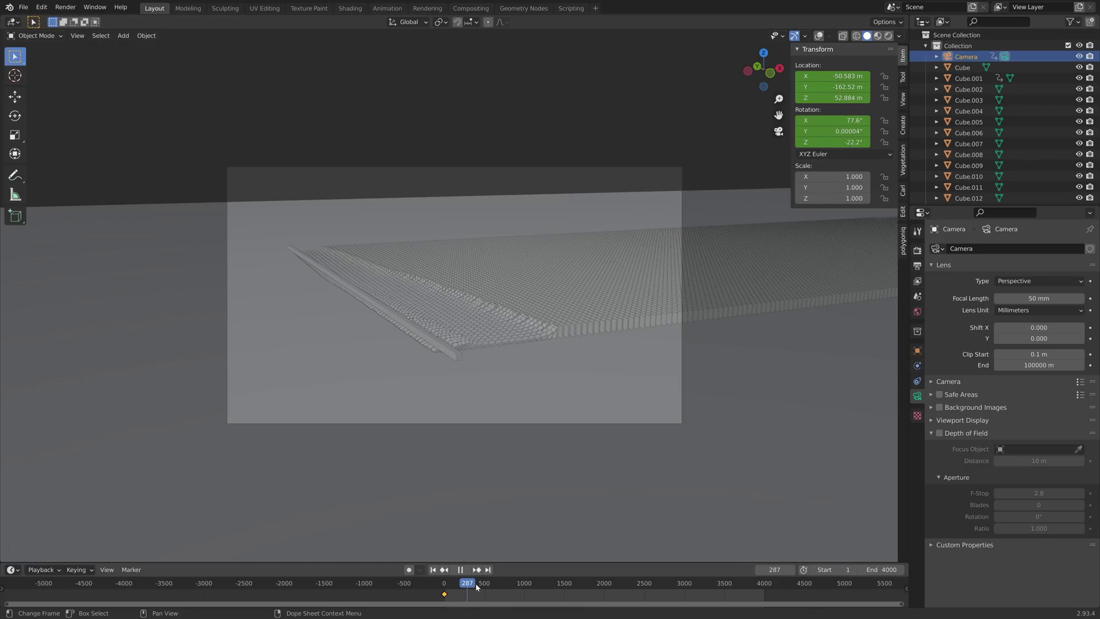
pyautogui.moveTo(551, 583); pyautogui.dragTo(481, 573)
pyautogui.press('space')
pyautogui.press('r')
pyautogui.press('z')
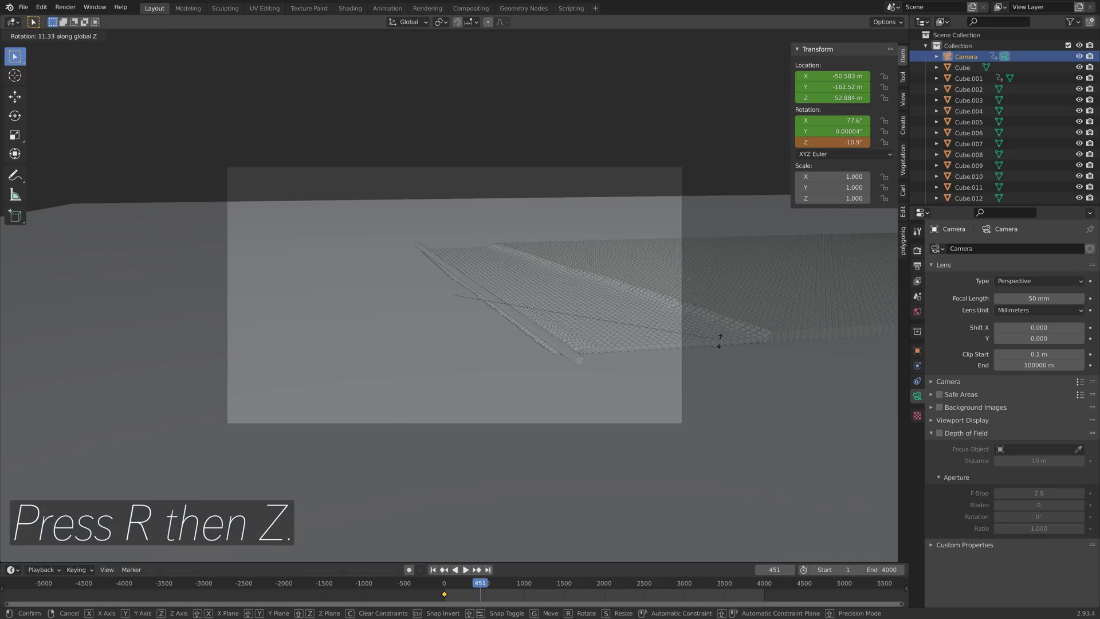
pyautogui.click(703, 254)
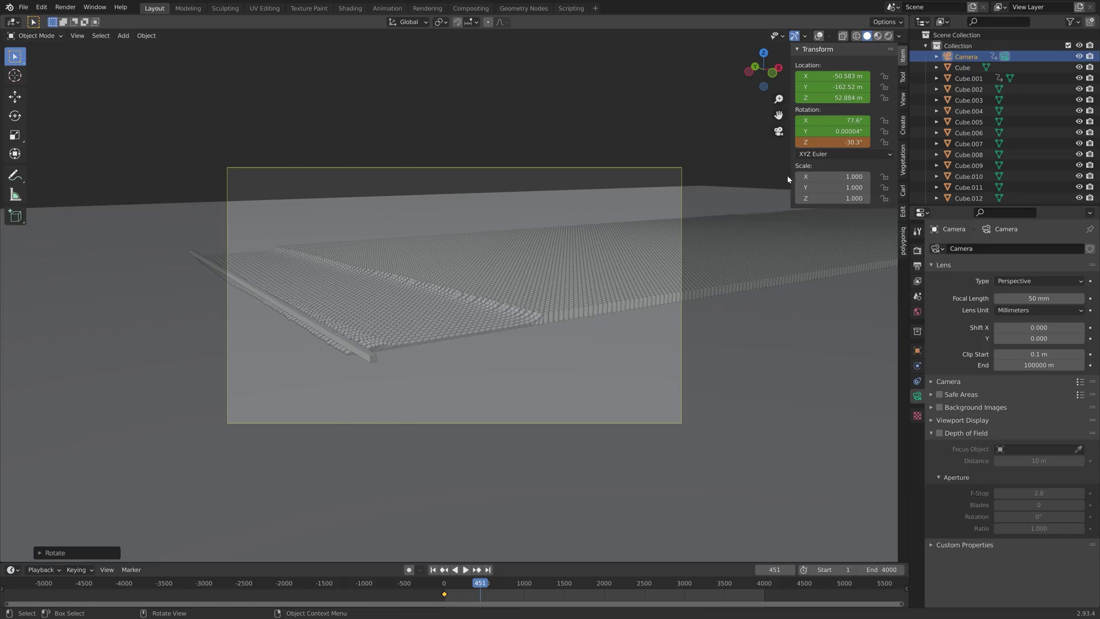
pyautogui.press('i')
pyautogui.press('i')
# At frame 2687, orbit and pull the camera back to take in most of the domino run, and keyframe its location and rotation
pyautogui.moveTo(483, 584); pyautogui.dragTo(659, 582)
pyautogui.moveTo(851, 308); pyautogui.dragTo(869, 312, button='middle')
pyautogui.scroll(-6, 701, 309)
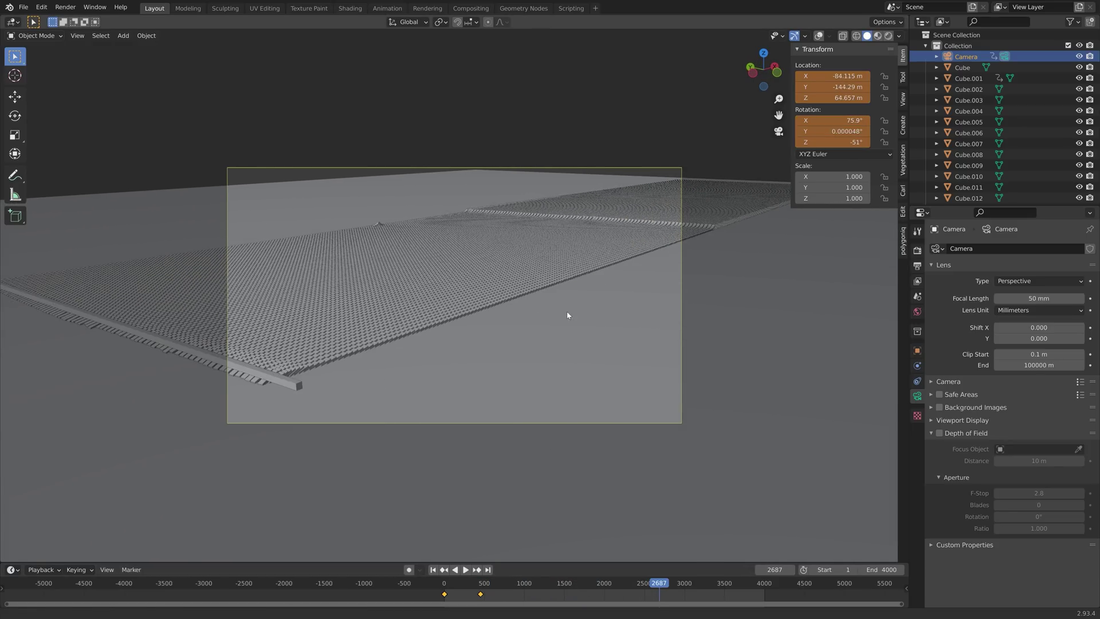
pyautogui.keyDown('shift'); pyautogui.moveTo(639, 355); pyautogui.dragTo(650, 360, button='middle'); pyautogui.keyUp('shift')
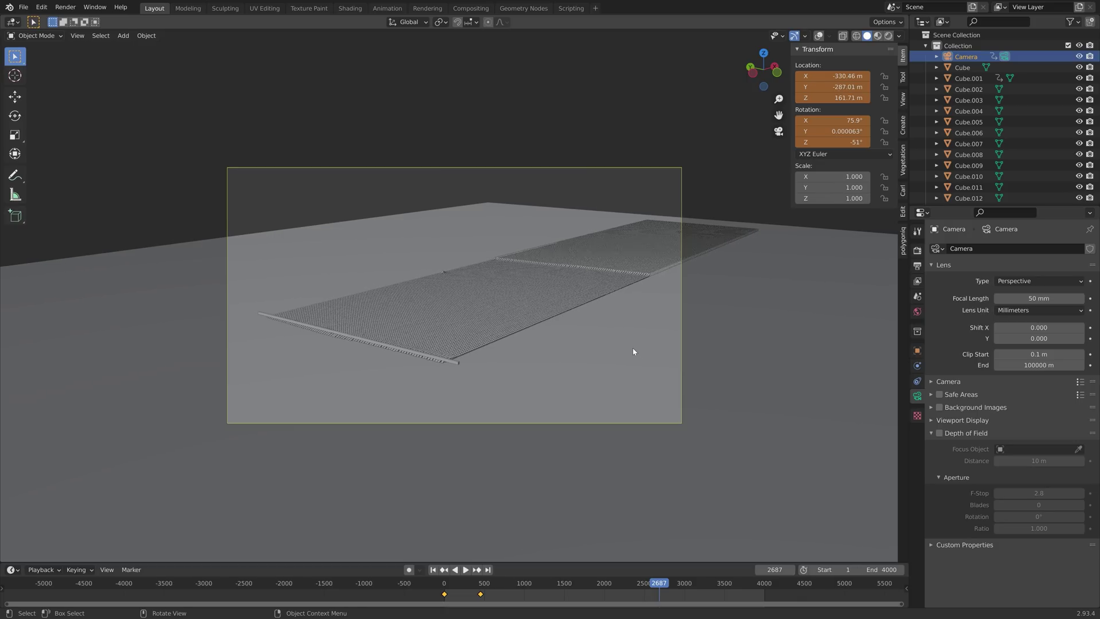
pyautogui.press('i')
pyautogui.press('i')
# Play back the start of the camera animation, stop around frame 358 and switch to rendered shading
pyautogui.moveTo(659, 586); pyautogui.dragTo(462, 588)
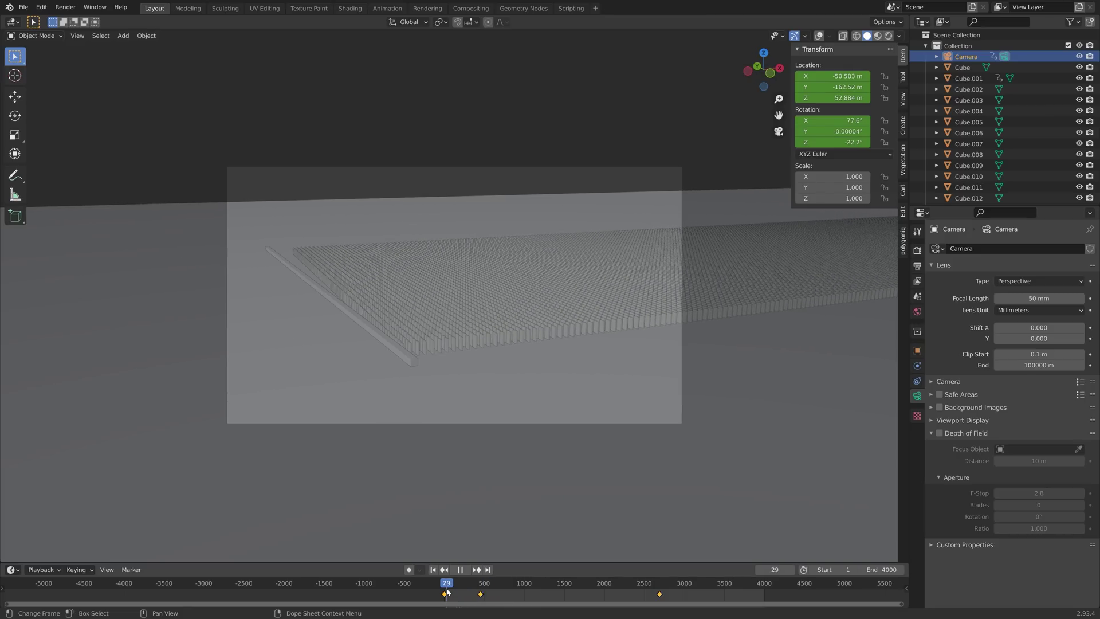
pyautogui.press('space')
pyautogui.click(888, 36)
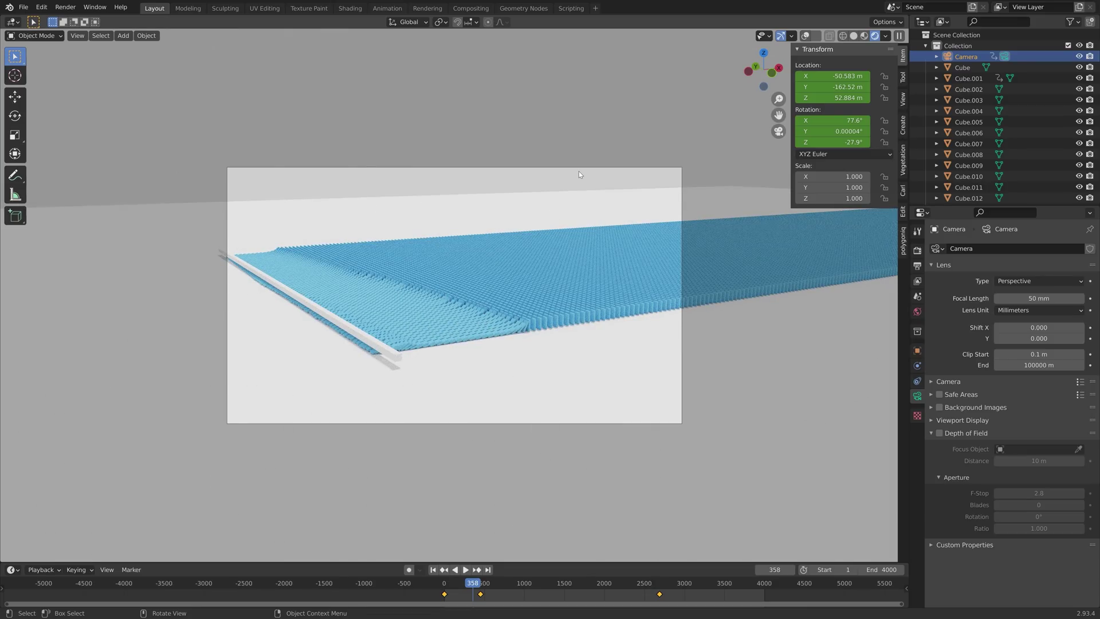
# Save the project as tut10.blend
pyautogui.hotkey('ctrl', 'shift', 's')
pyautogui.click(678, 460)
pyautogui.click(702, 463)
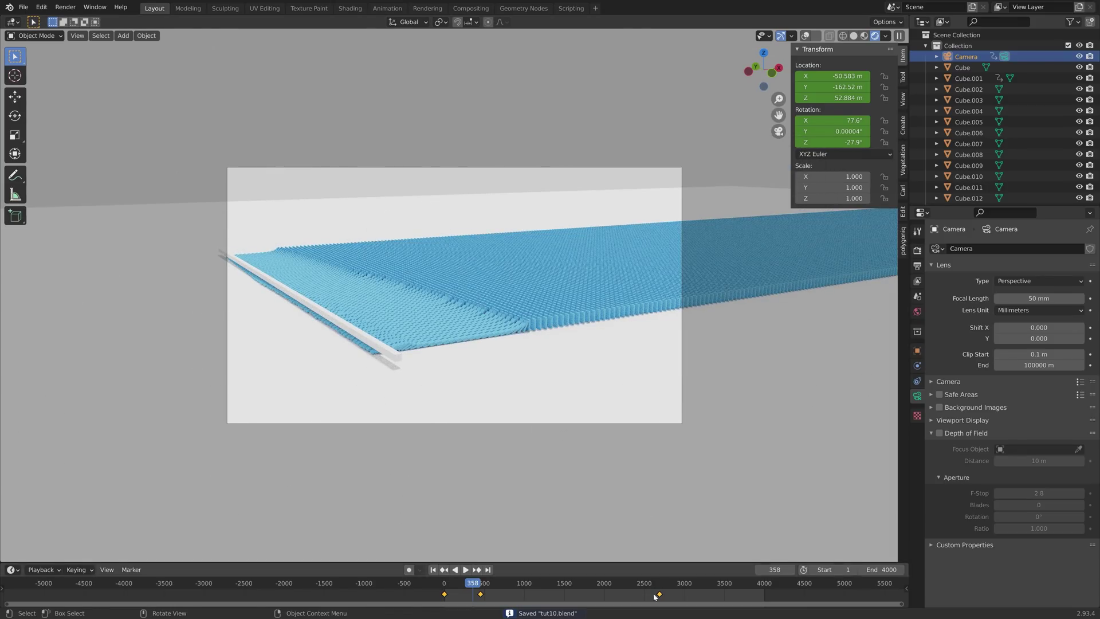
# Check the view at frame 2483 and the rigid body cache, and set the animation's end frame to 2300
pyautogui.moveTo(640, 583); pyautogui.dragTo(643, 584)
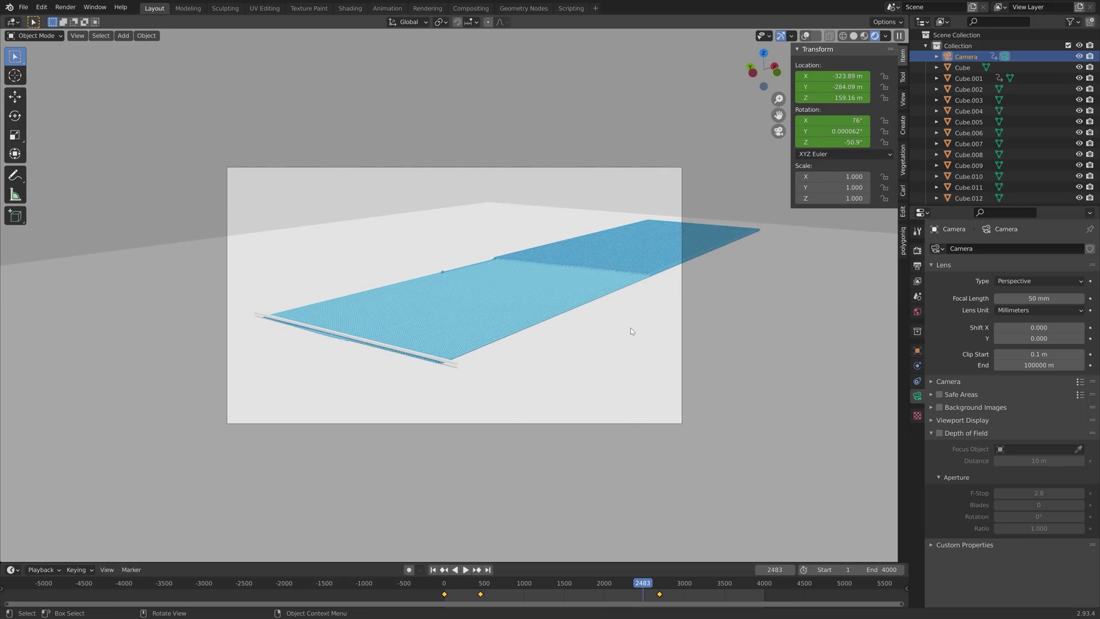
pyautogui.click(918, 297)
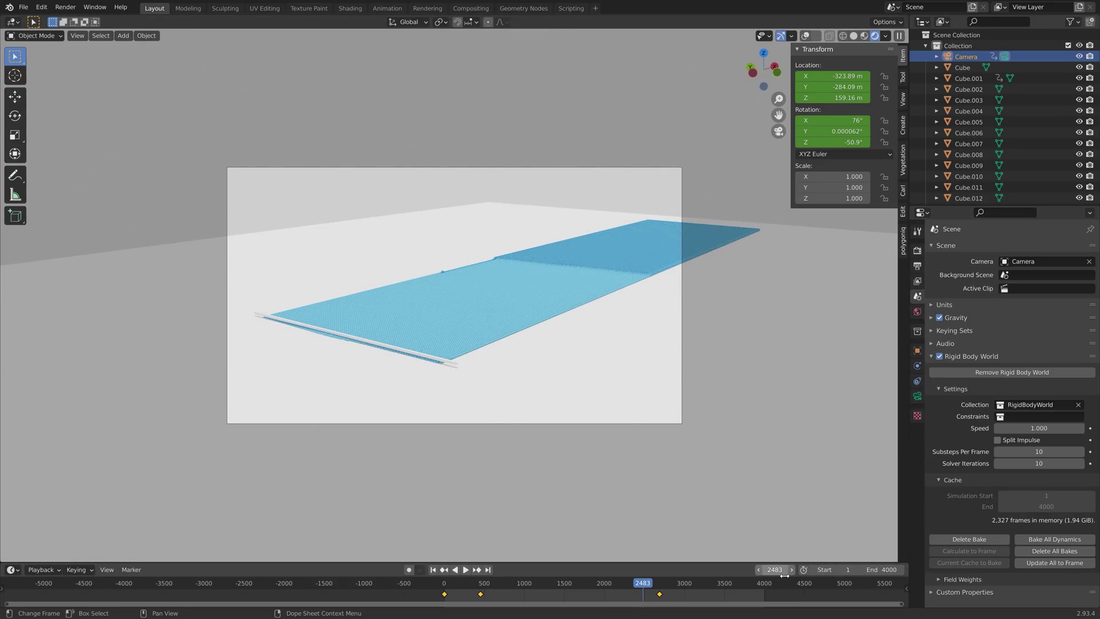
pyautogui.click(882, 570)
pyautogui.write('2300')
pyautogui.press('Return')
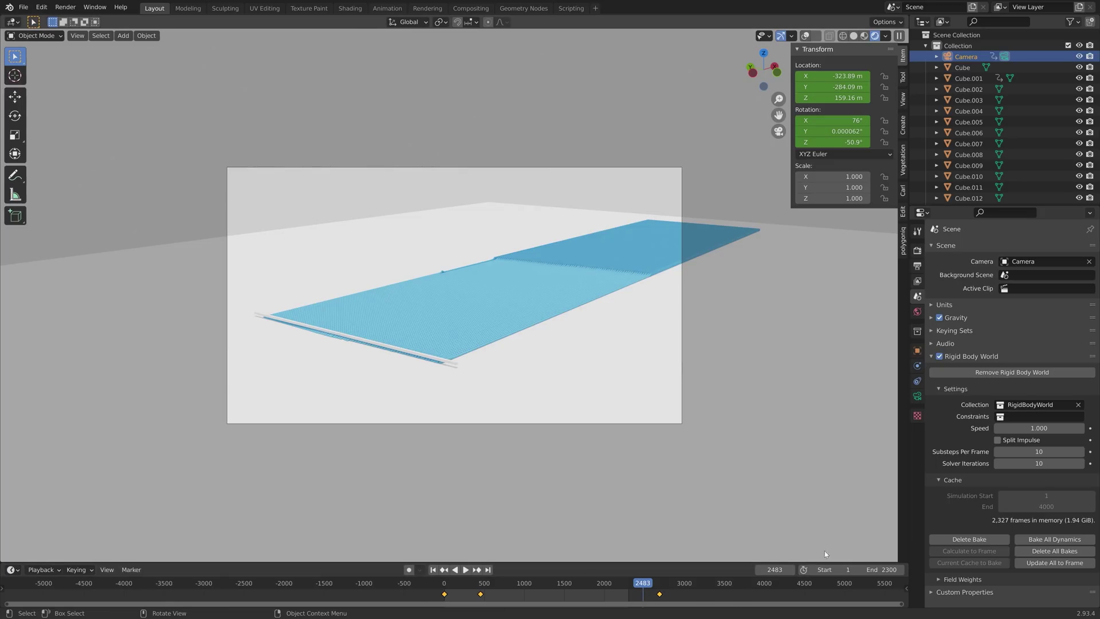
# Set the render output's resolution percentage to 200%
pyautogui.click(917, 251)
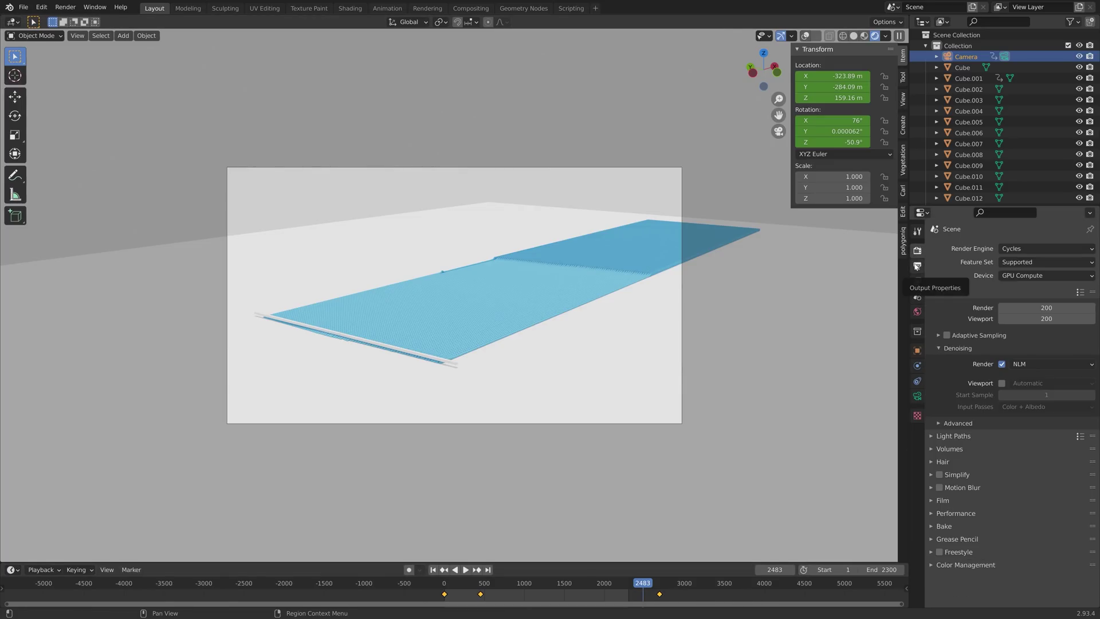
pyautogui.click(917, 267)
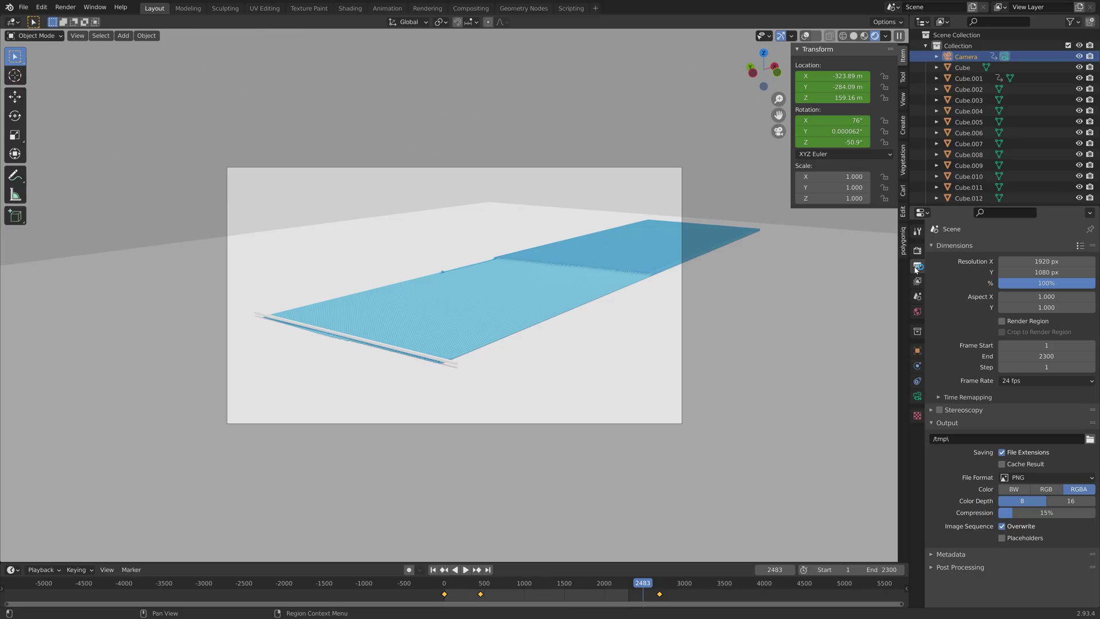
pyautogui.click(1040, 284)
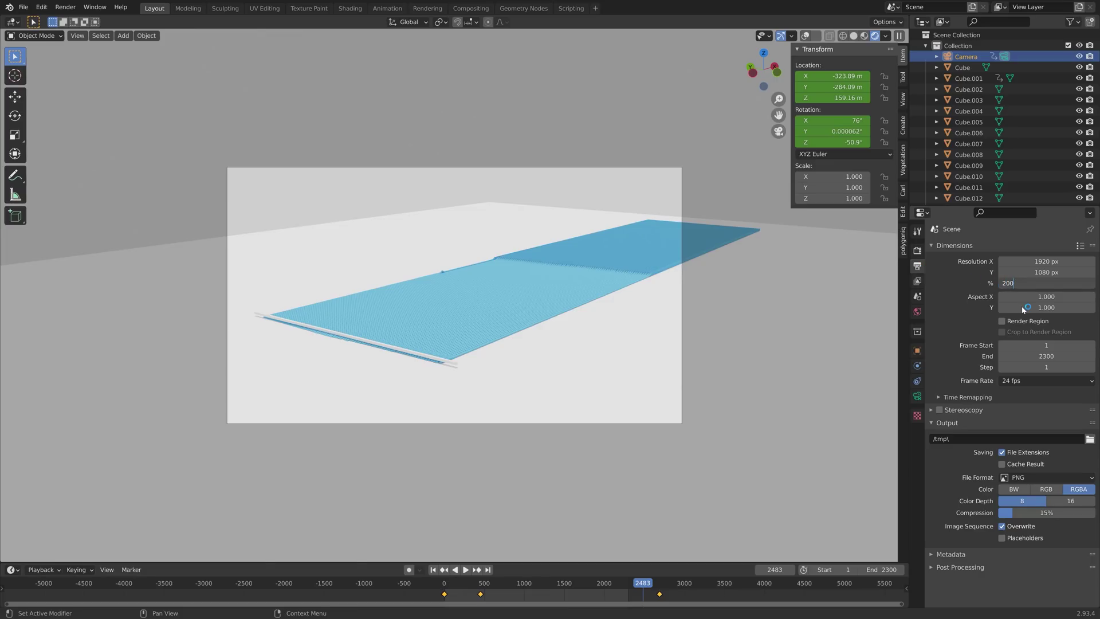
pyautogui.write('200')
pyautogui.press('Return')
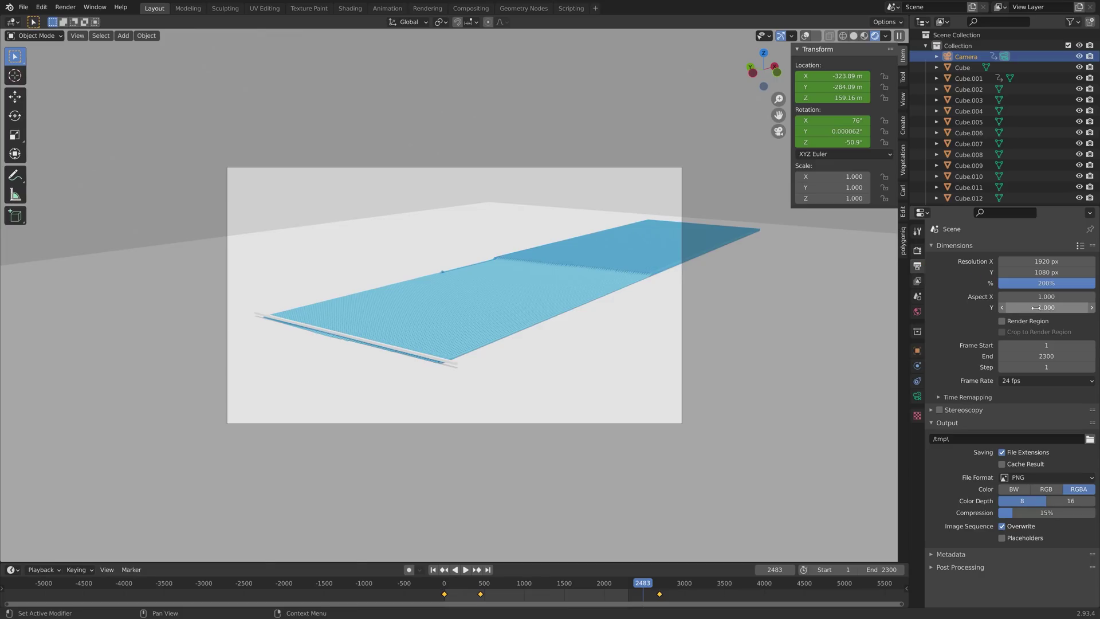
# While choosing the render output location, create a folder named "Large domino" in E:\Large renders
pyautogui.click(1090, 439)
pyautogui.click(314, 198)
pyautogui.click(442, 200)
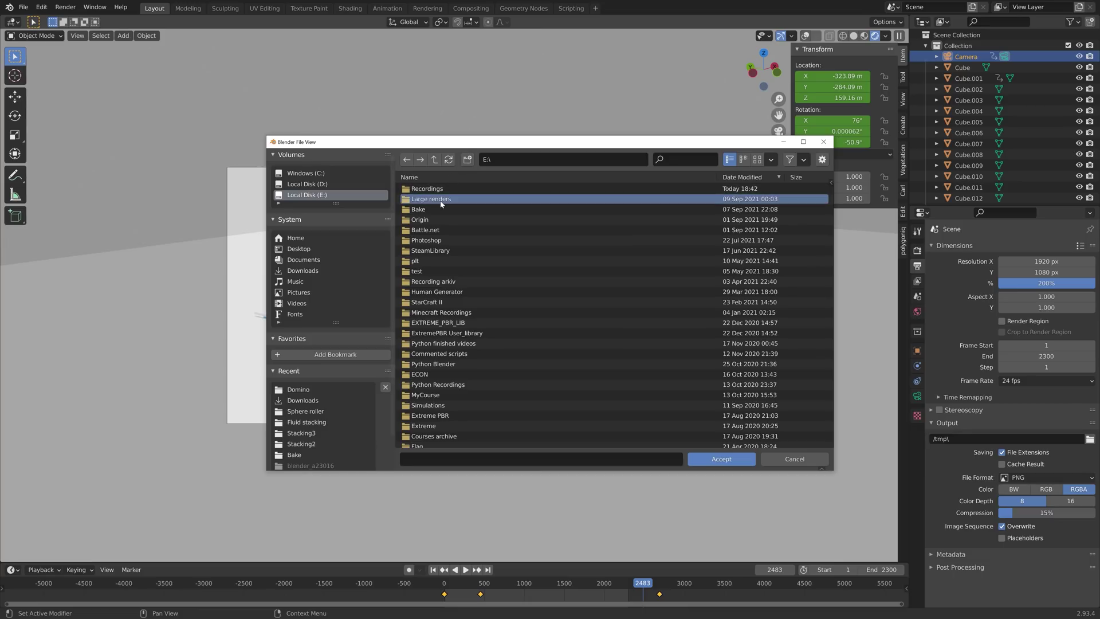
pyautogui.doubleClick(441, 203)
pyautogui.click(467, 161)
pyautogui.write('Large domino')
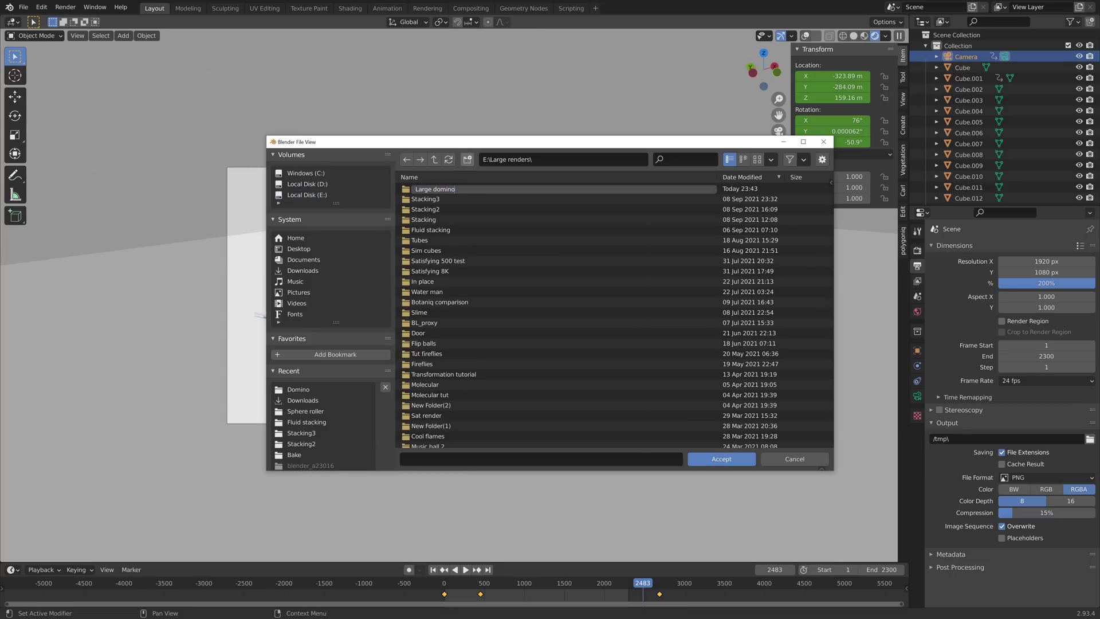
pyautogui.press('Return')
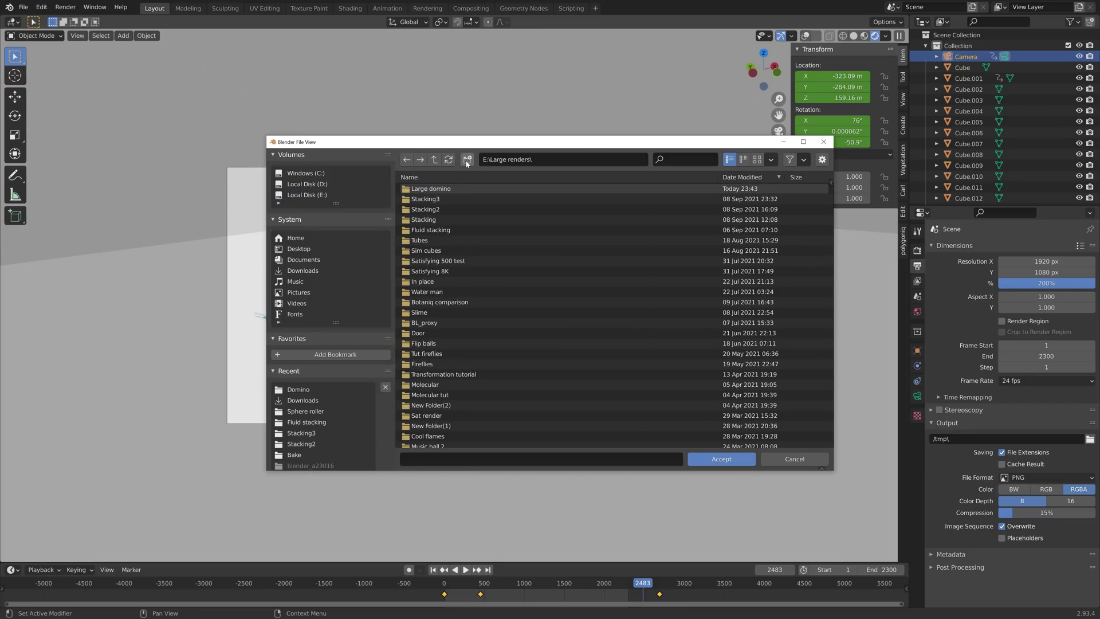
# Set the render output path to the Large domino folder with the file name "tut"
pyautogui.doubleClick(446, 190)
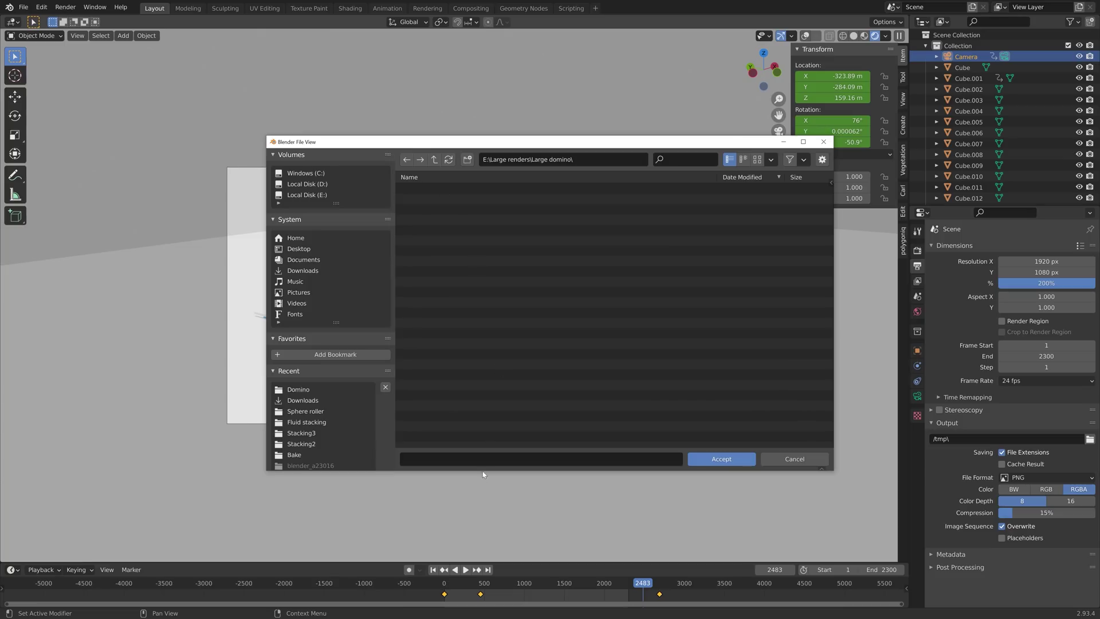
pyautogui.click(490, 455)
pyautogui.write('tut')
pyautogui.press('Return')
pyautogui.press('Return')
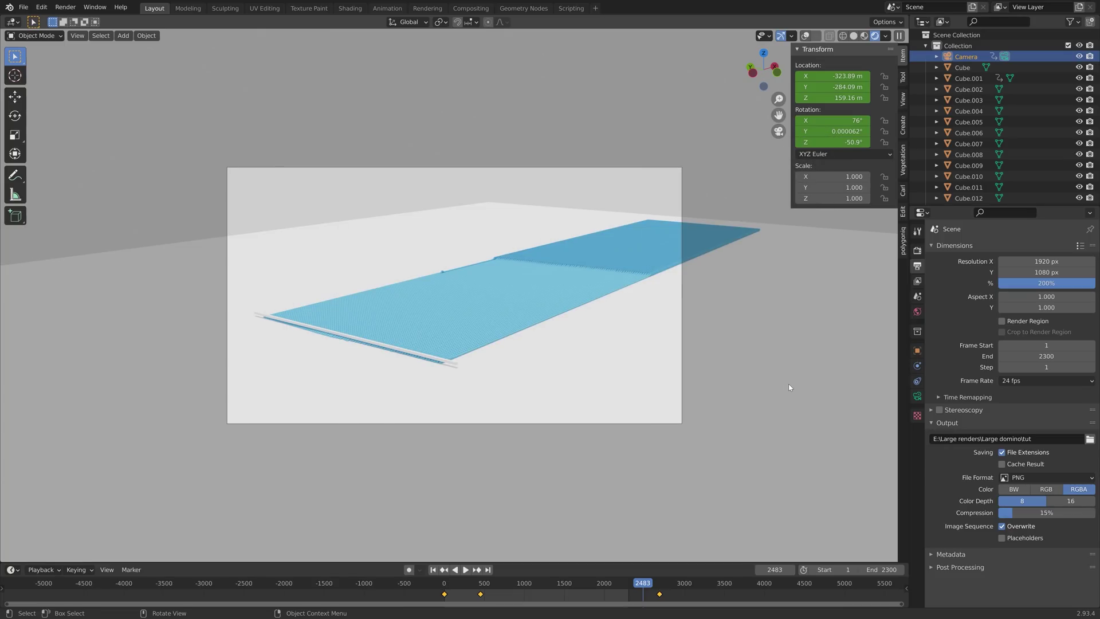
# Enable a transparent film background for the render and scrub the animation back to about frame 208
pyautogui.click(917, 250)
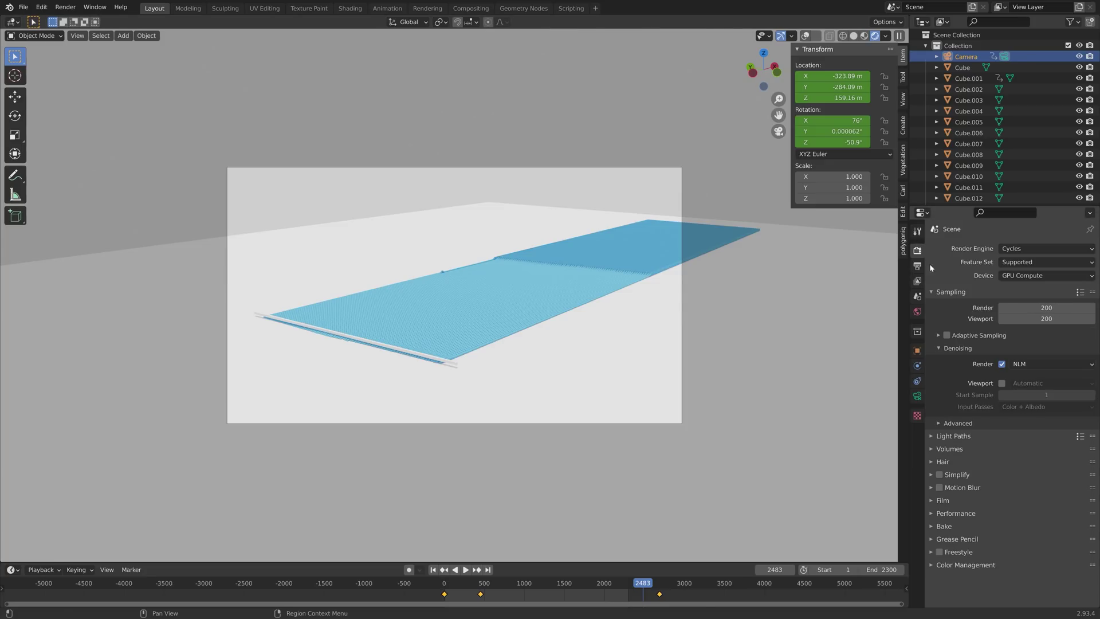
pyautogui.click(942, 501)
pyautogui.click(947, 577)
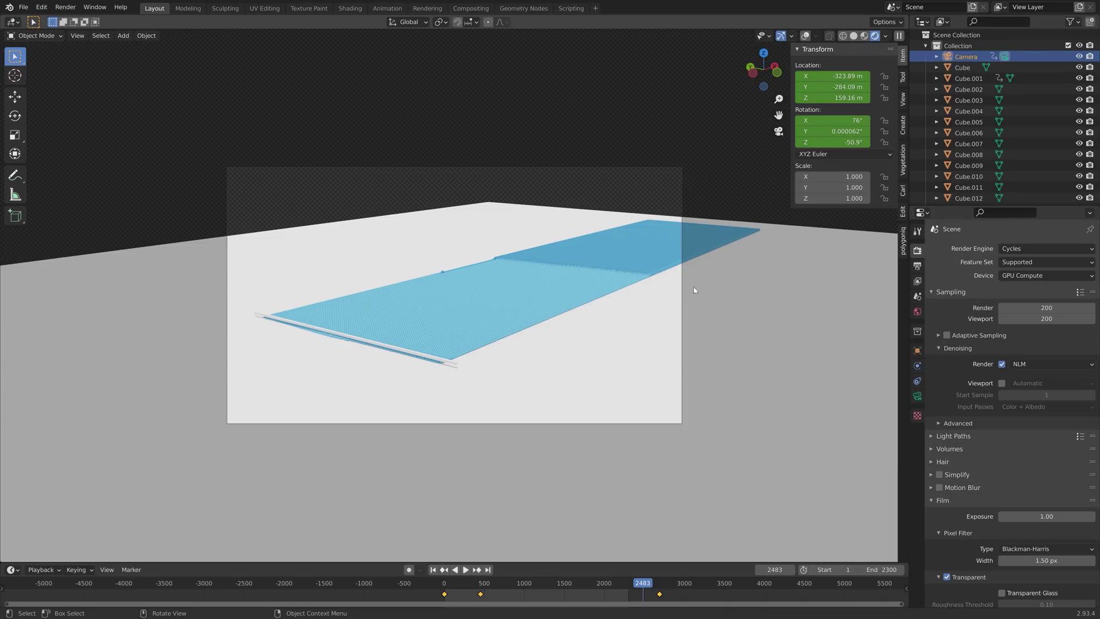
pyautogui.moveTo(447, 588); pyautogui.dragTo(460, 587)
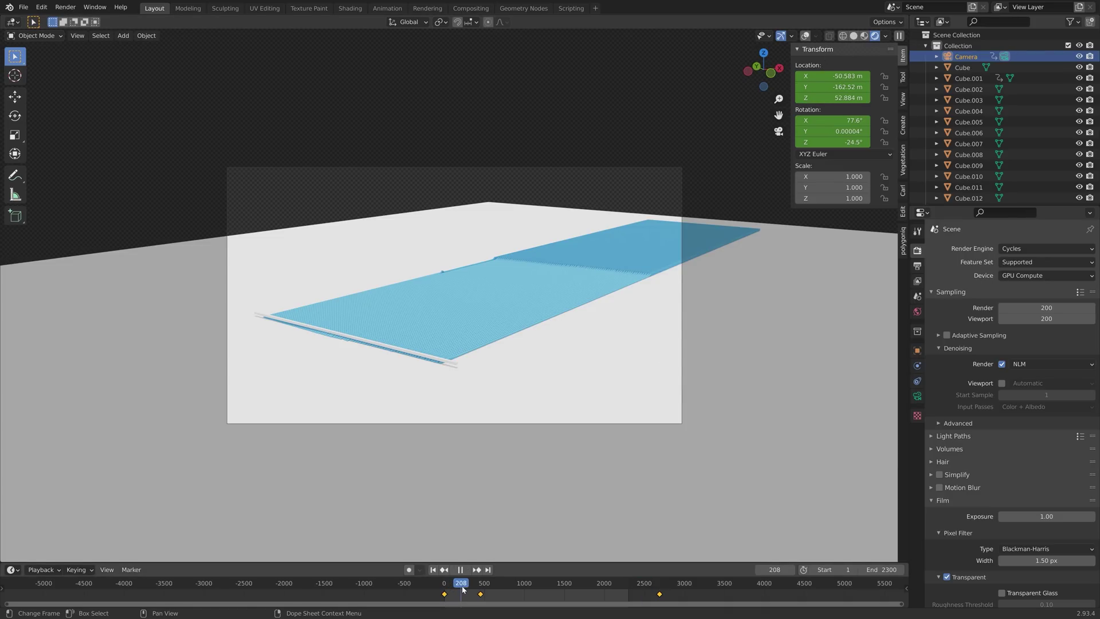